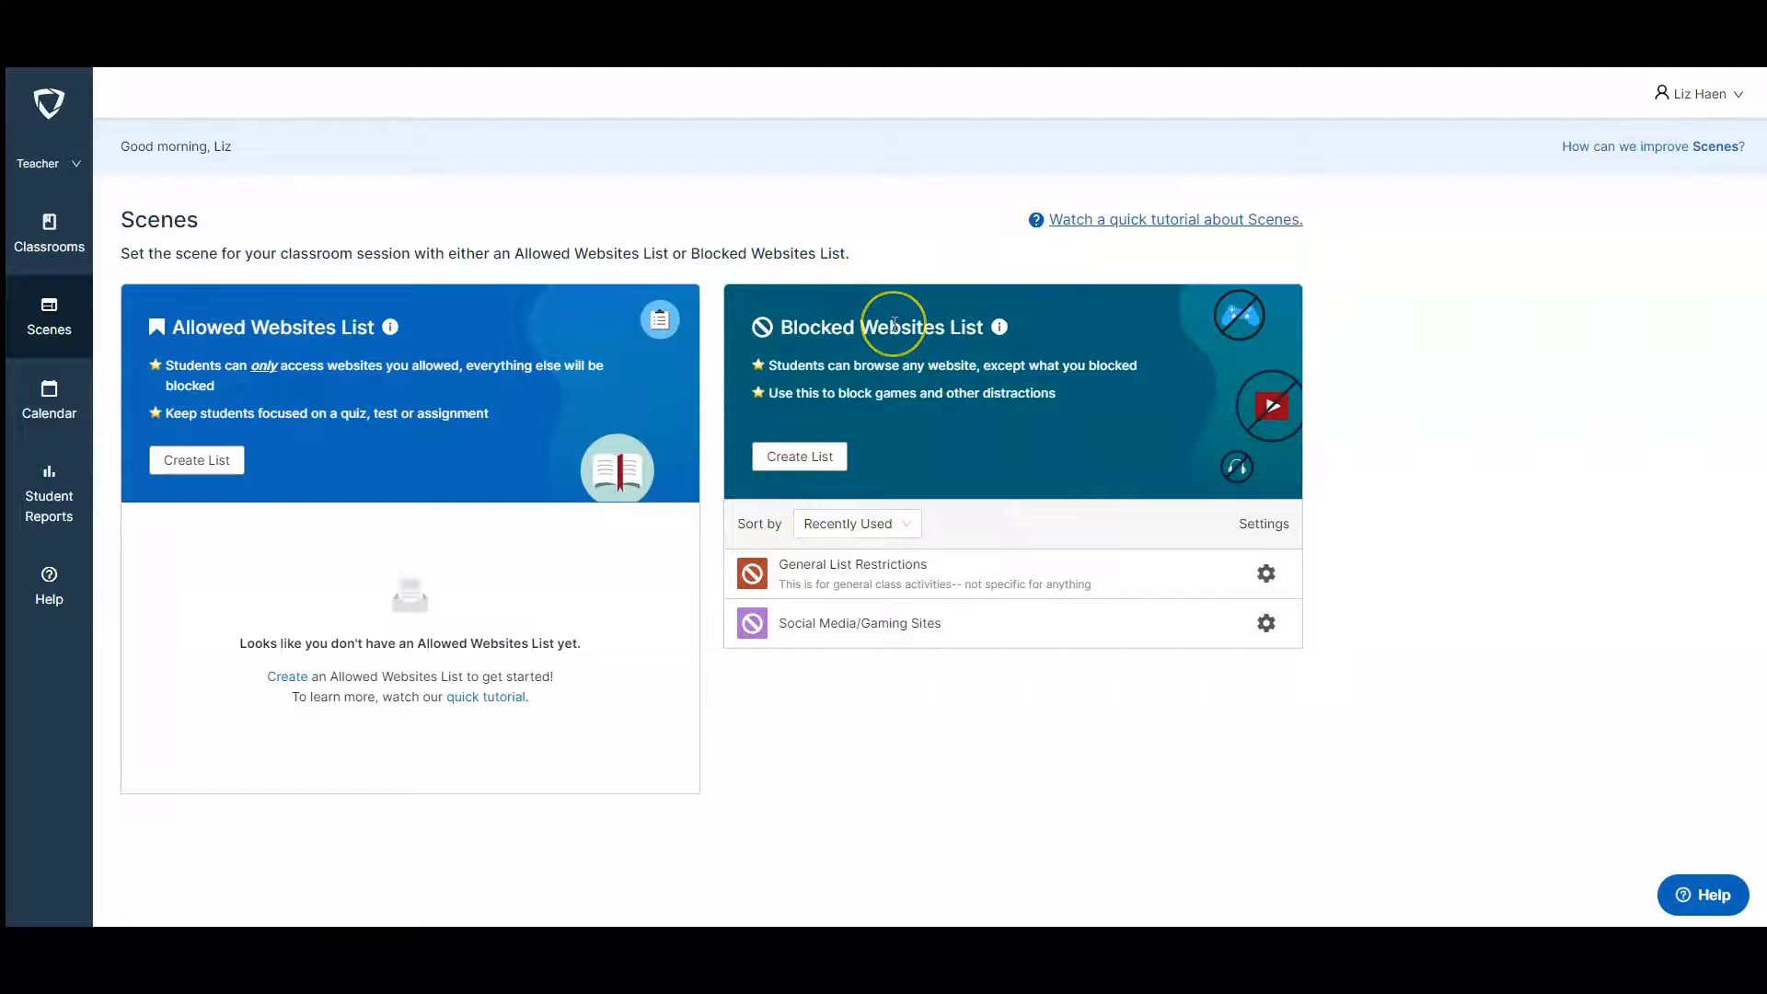
Start creating a new list under Blocked Websites List, ready for its name to be entered.
{"action": "left_click", "coordinate": [808, 461]}
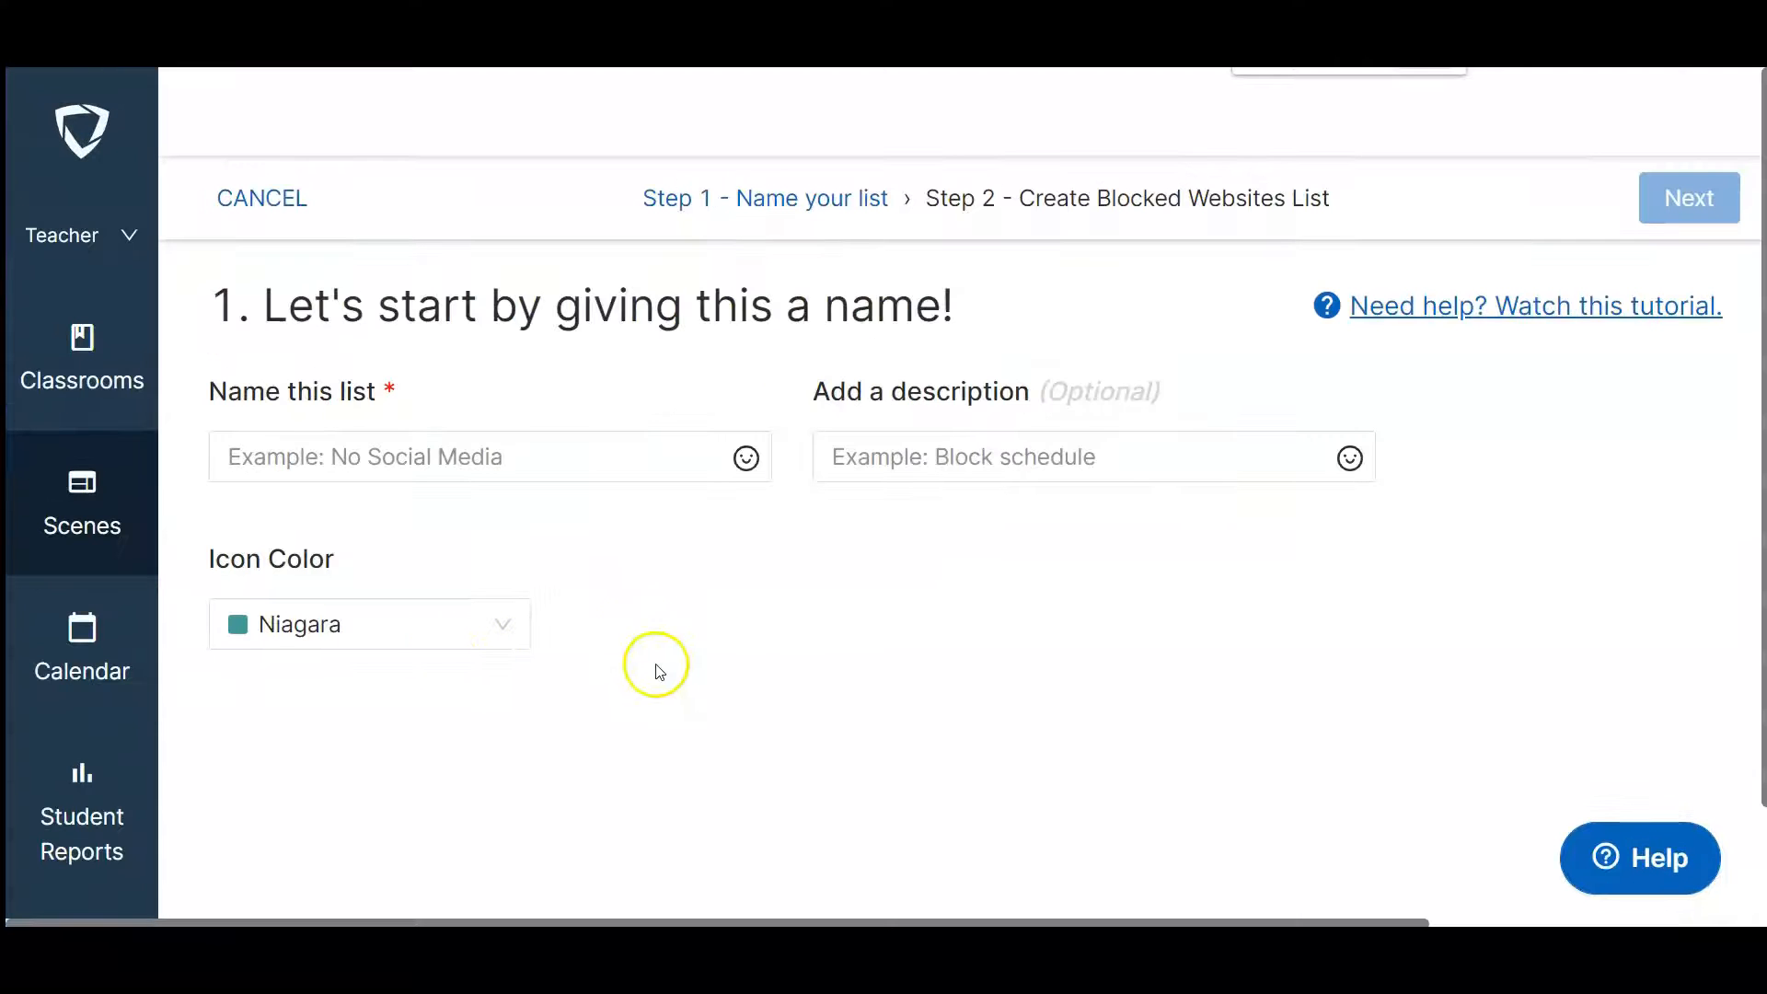
{"action": "left_click", "coordinate": [521, 479]}
{"action": "left_click", "coordinate": [505, 459]}
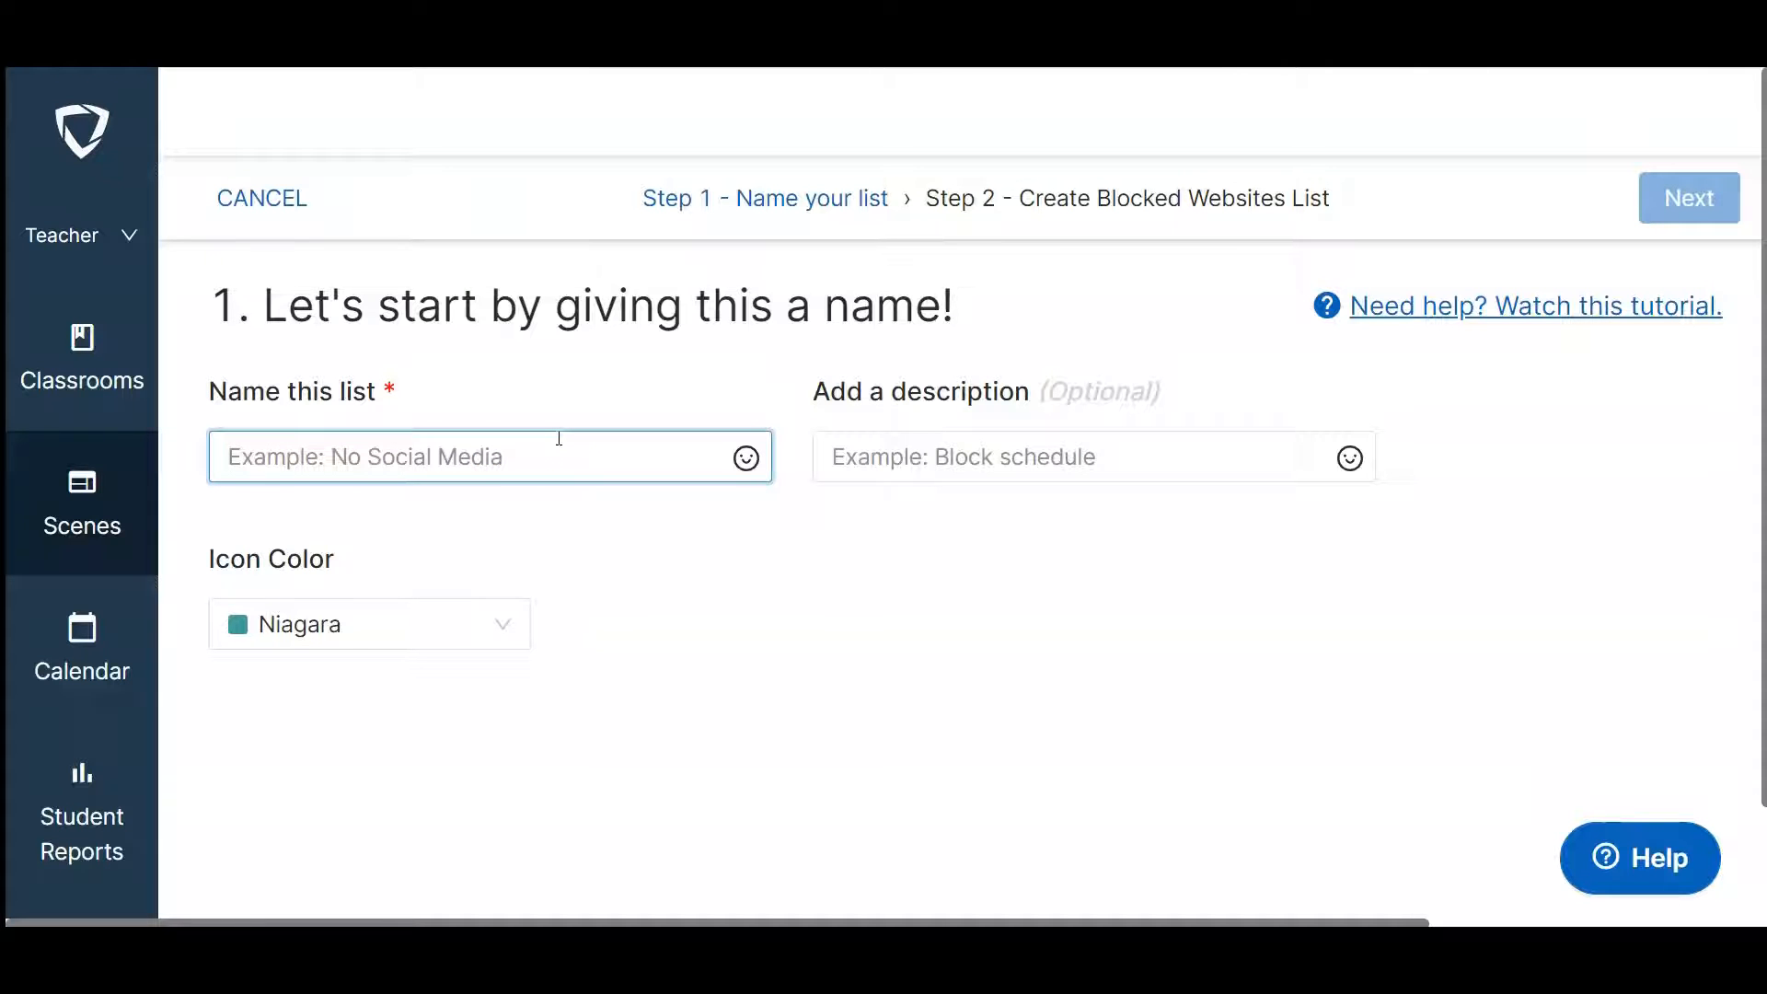
{"action": "type", "text": "No Distra"}
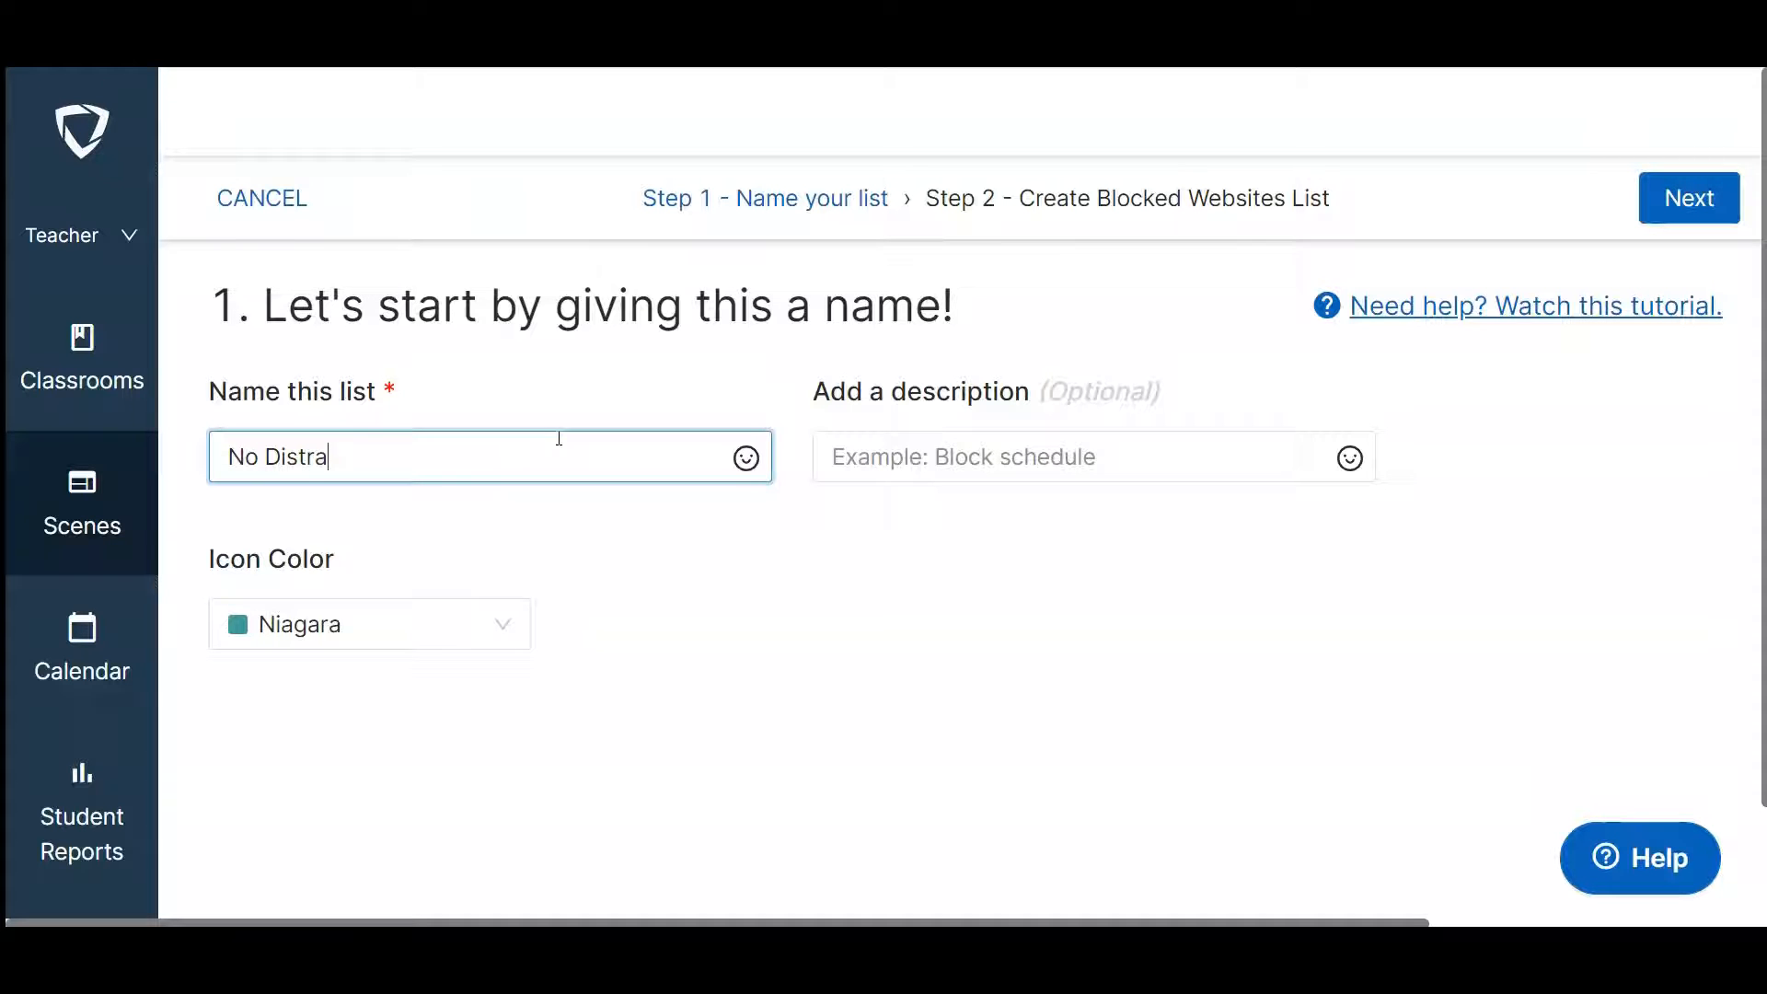
{"action": "key", "text": "ctrl+a"}
{"action": "type", "text": "So"}
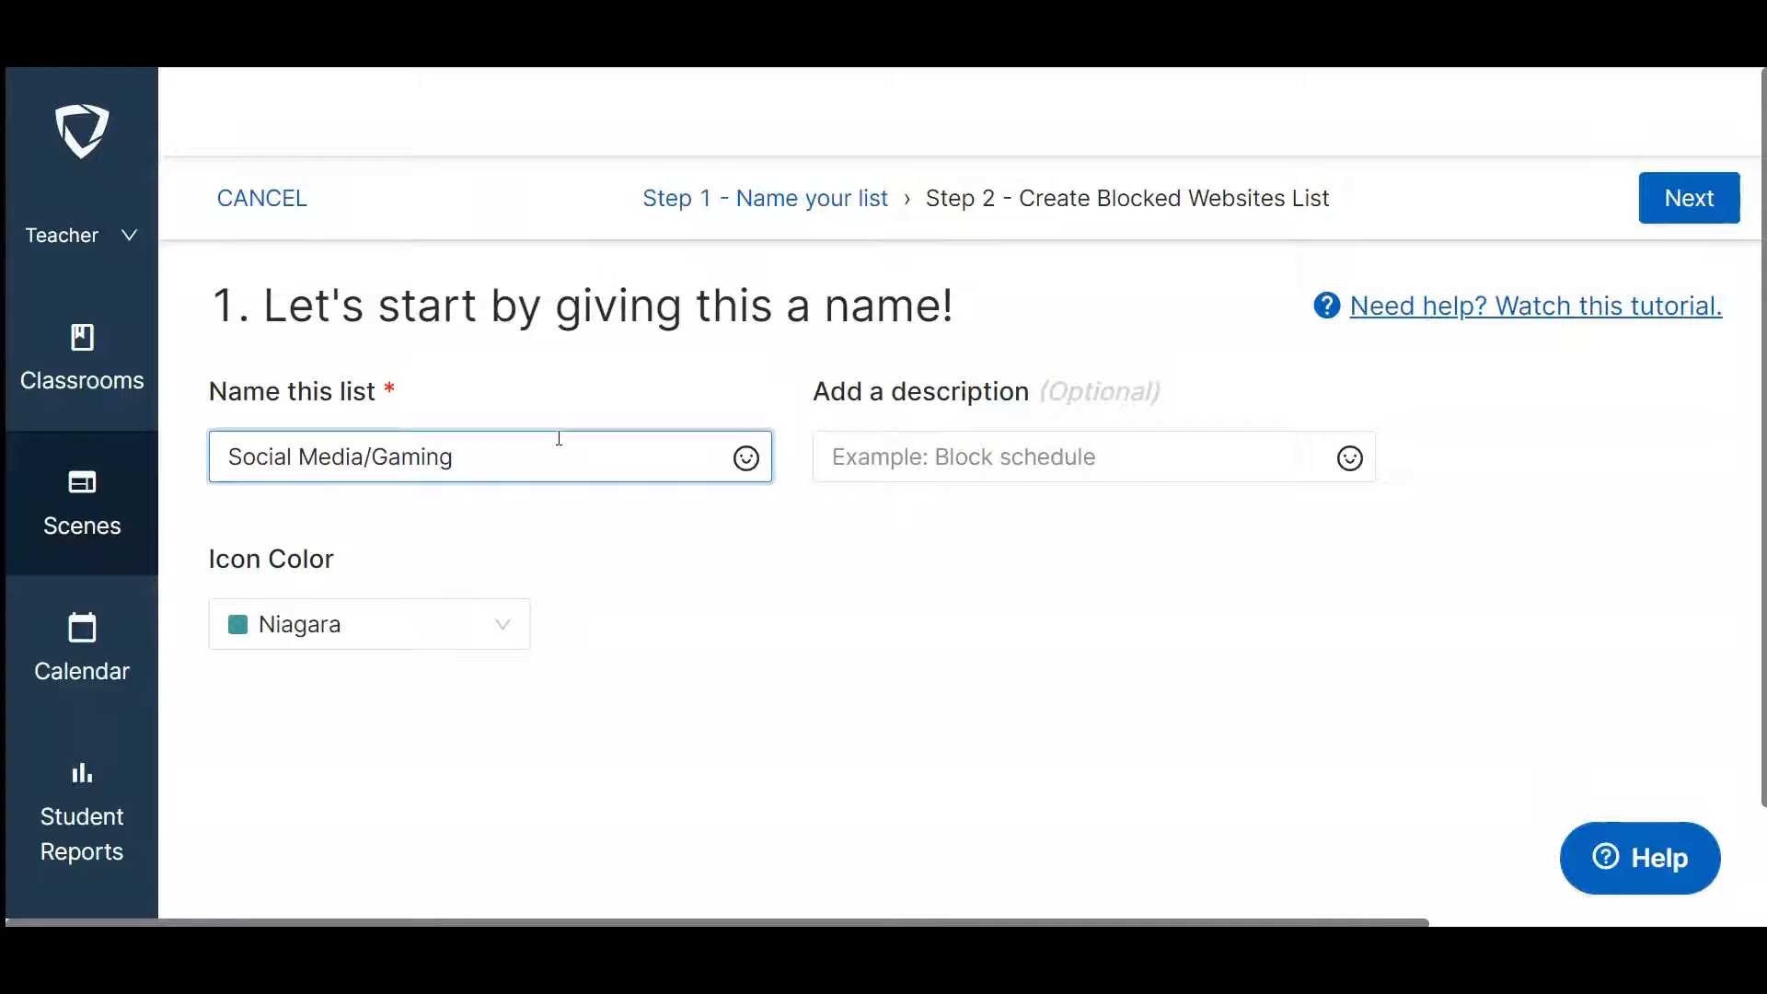
{"action": "key", "text": "ctrl+a"}
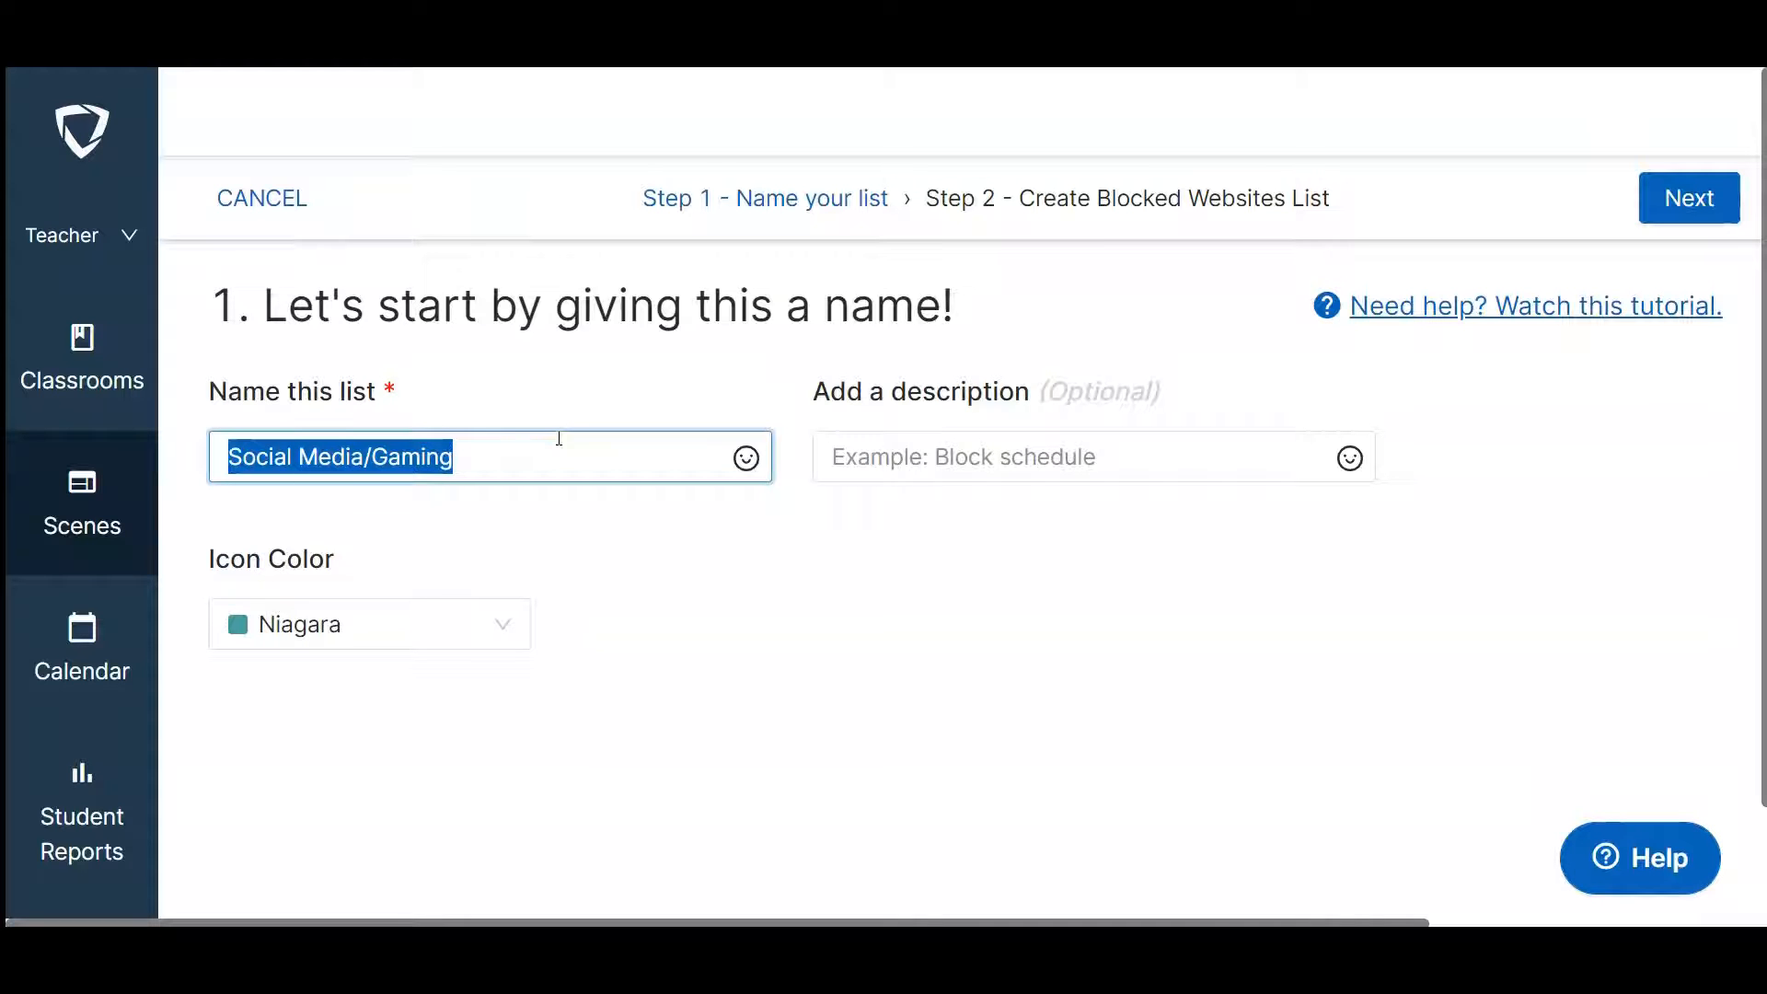
{"action": "type", "text": "Hour 4- Blocked"}
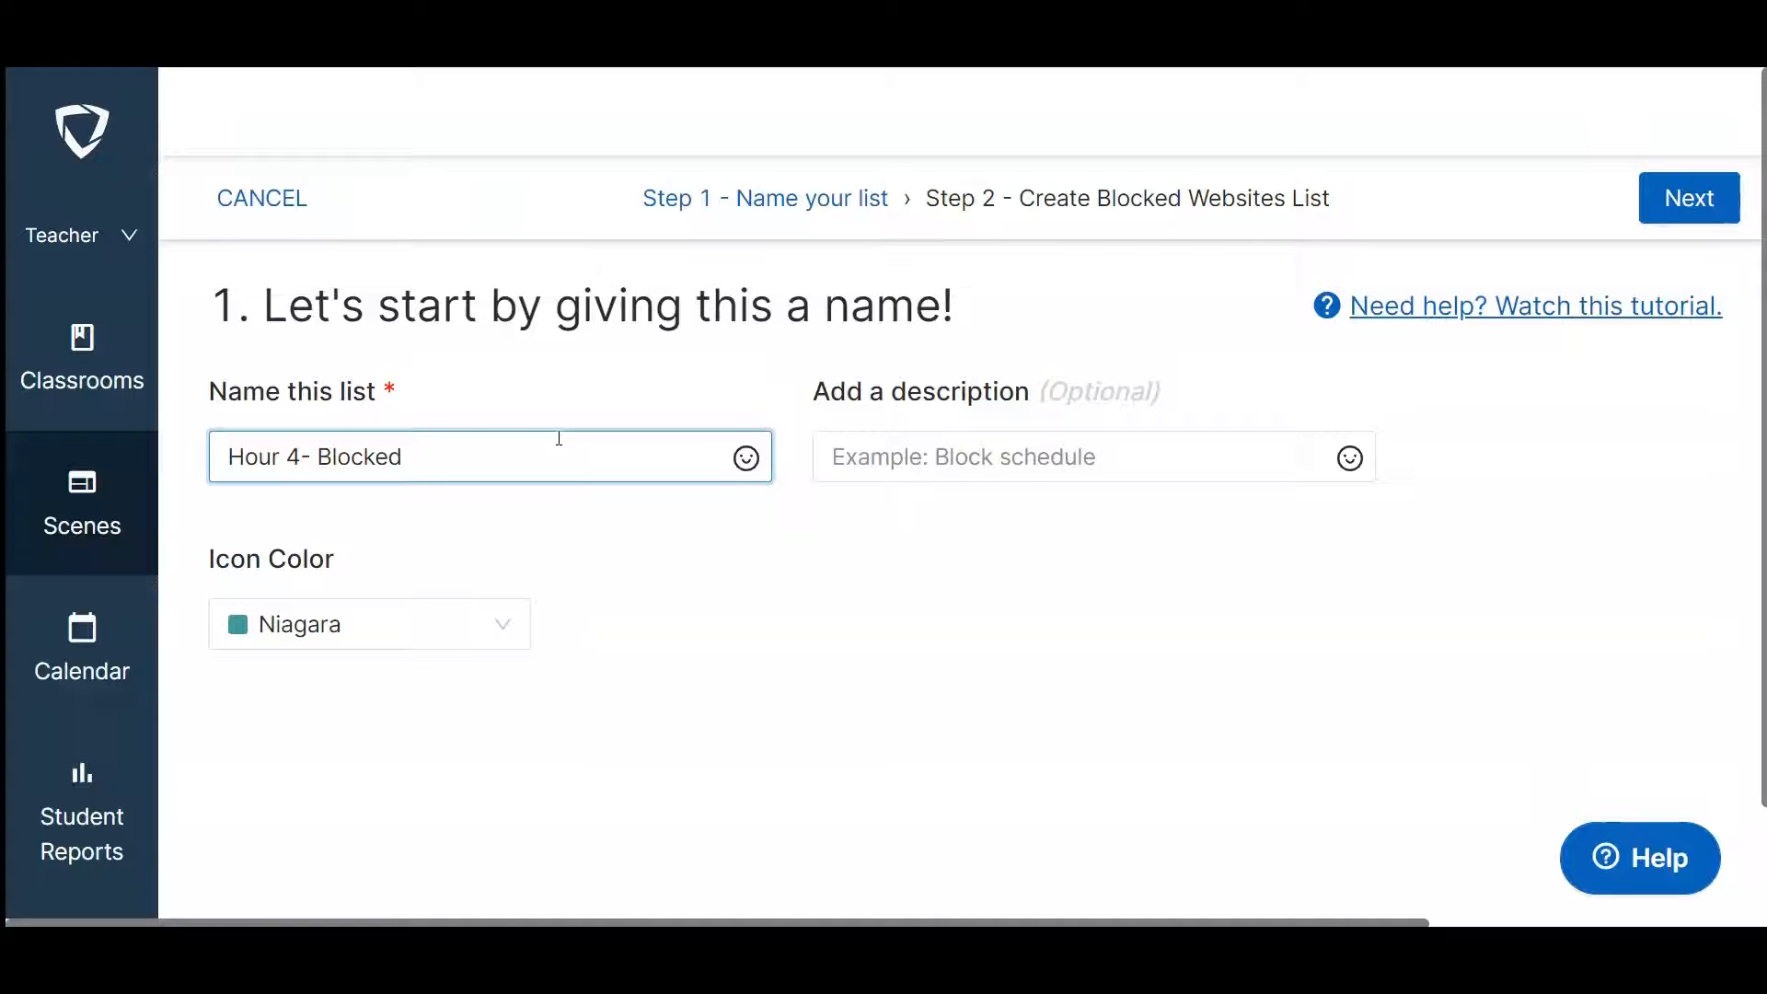
Name the blocked list "Gaming" and set its icon color to UFO Green.
{"action": "left_click_drag", "start_coordinate": [494, 470], "coordinate": [167, 461]}
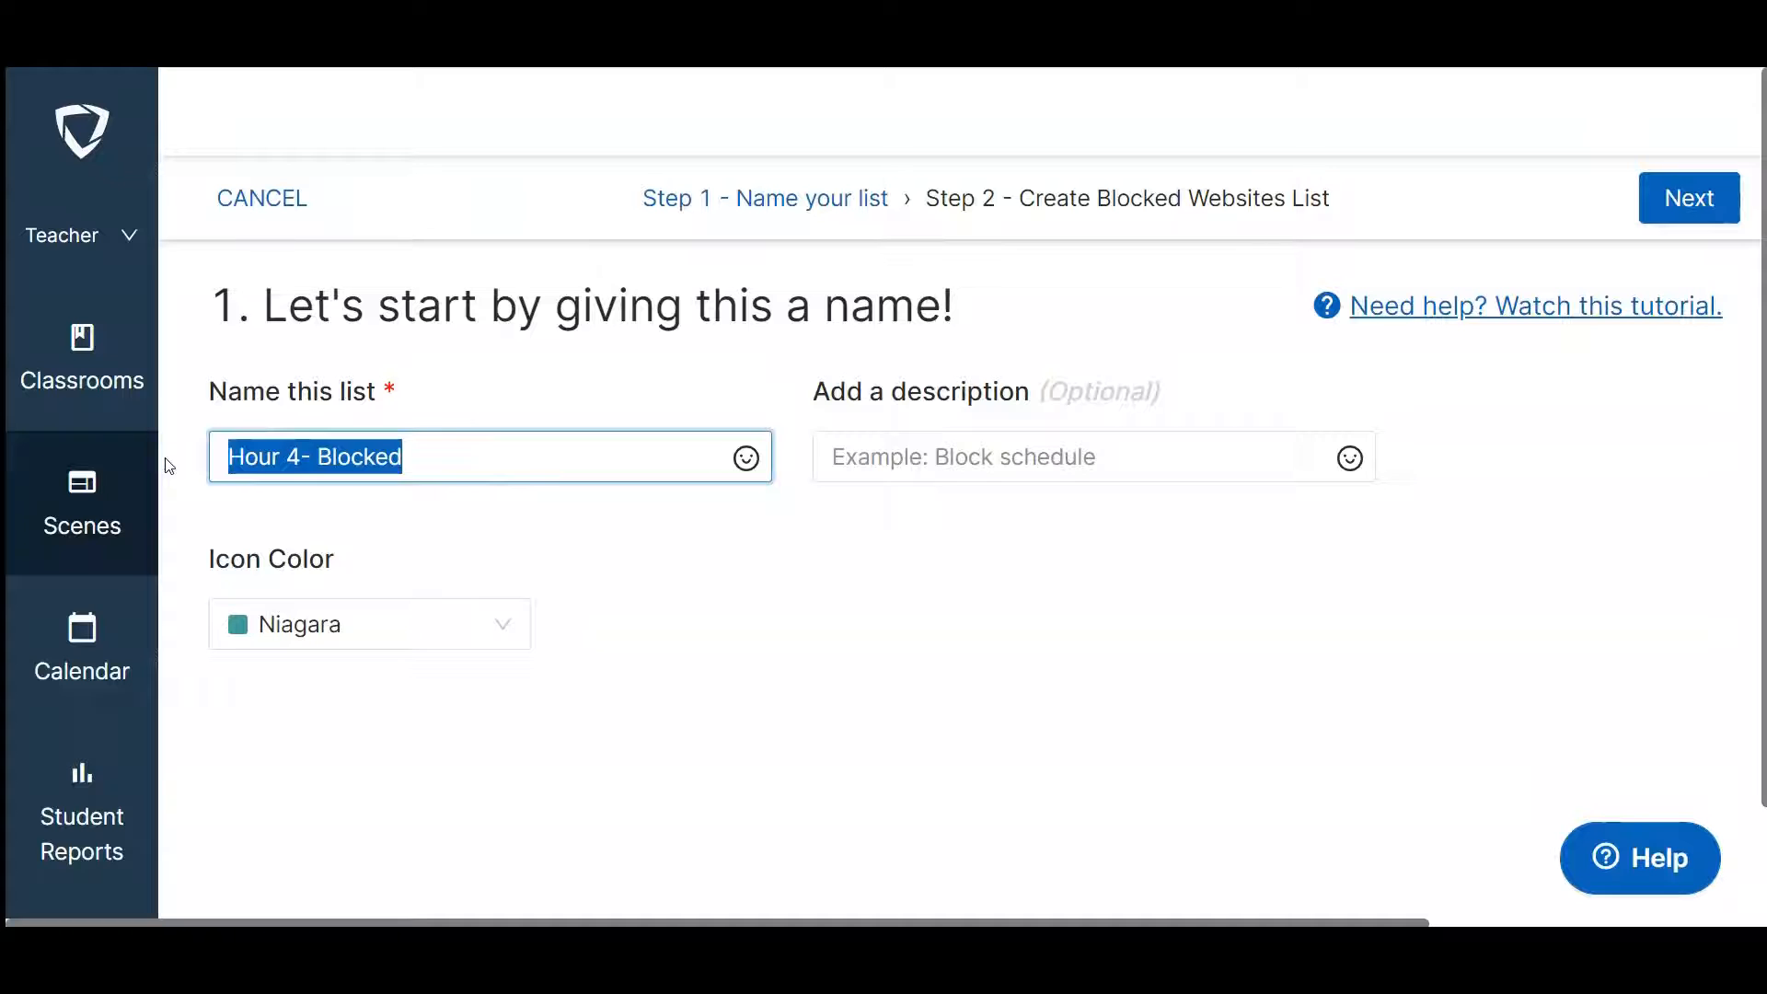
{"action": "type", "text": "Garn"}
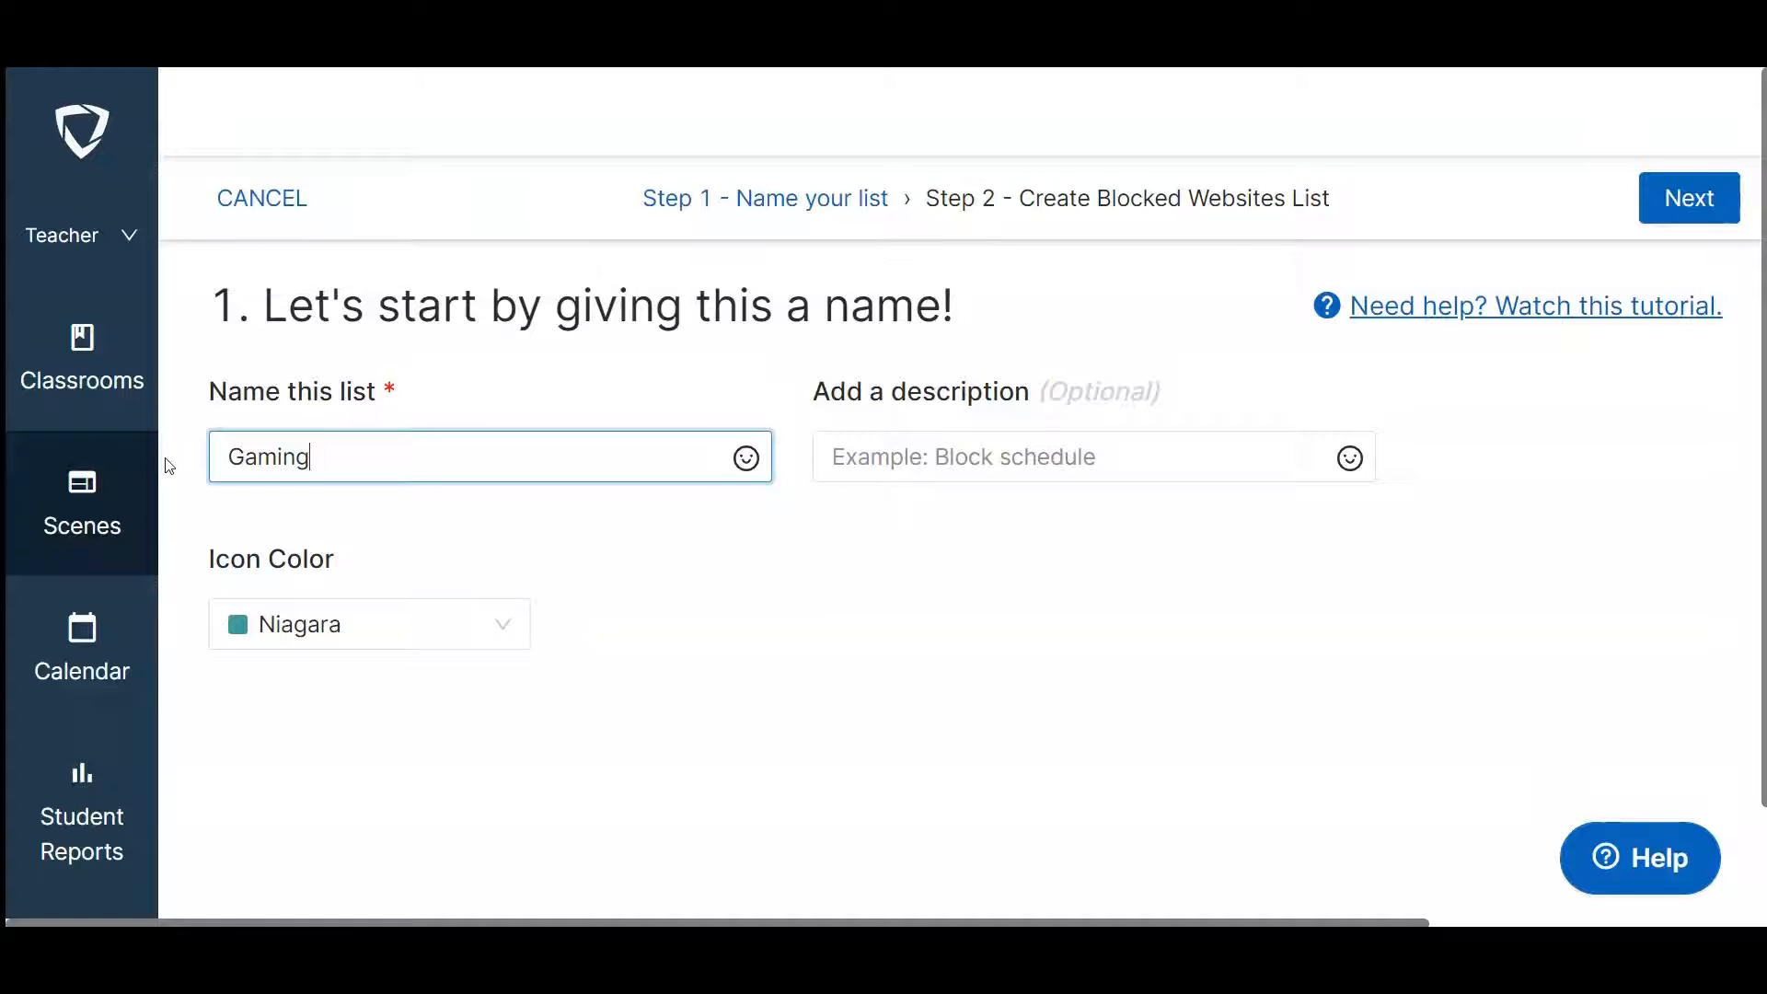
{"action": "type", "text": "ing"}
{"action": "left_click", "coordinate": [446, 632]}
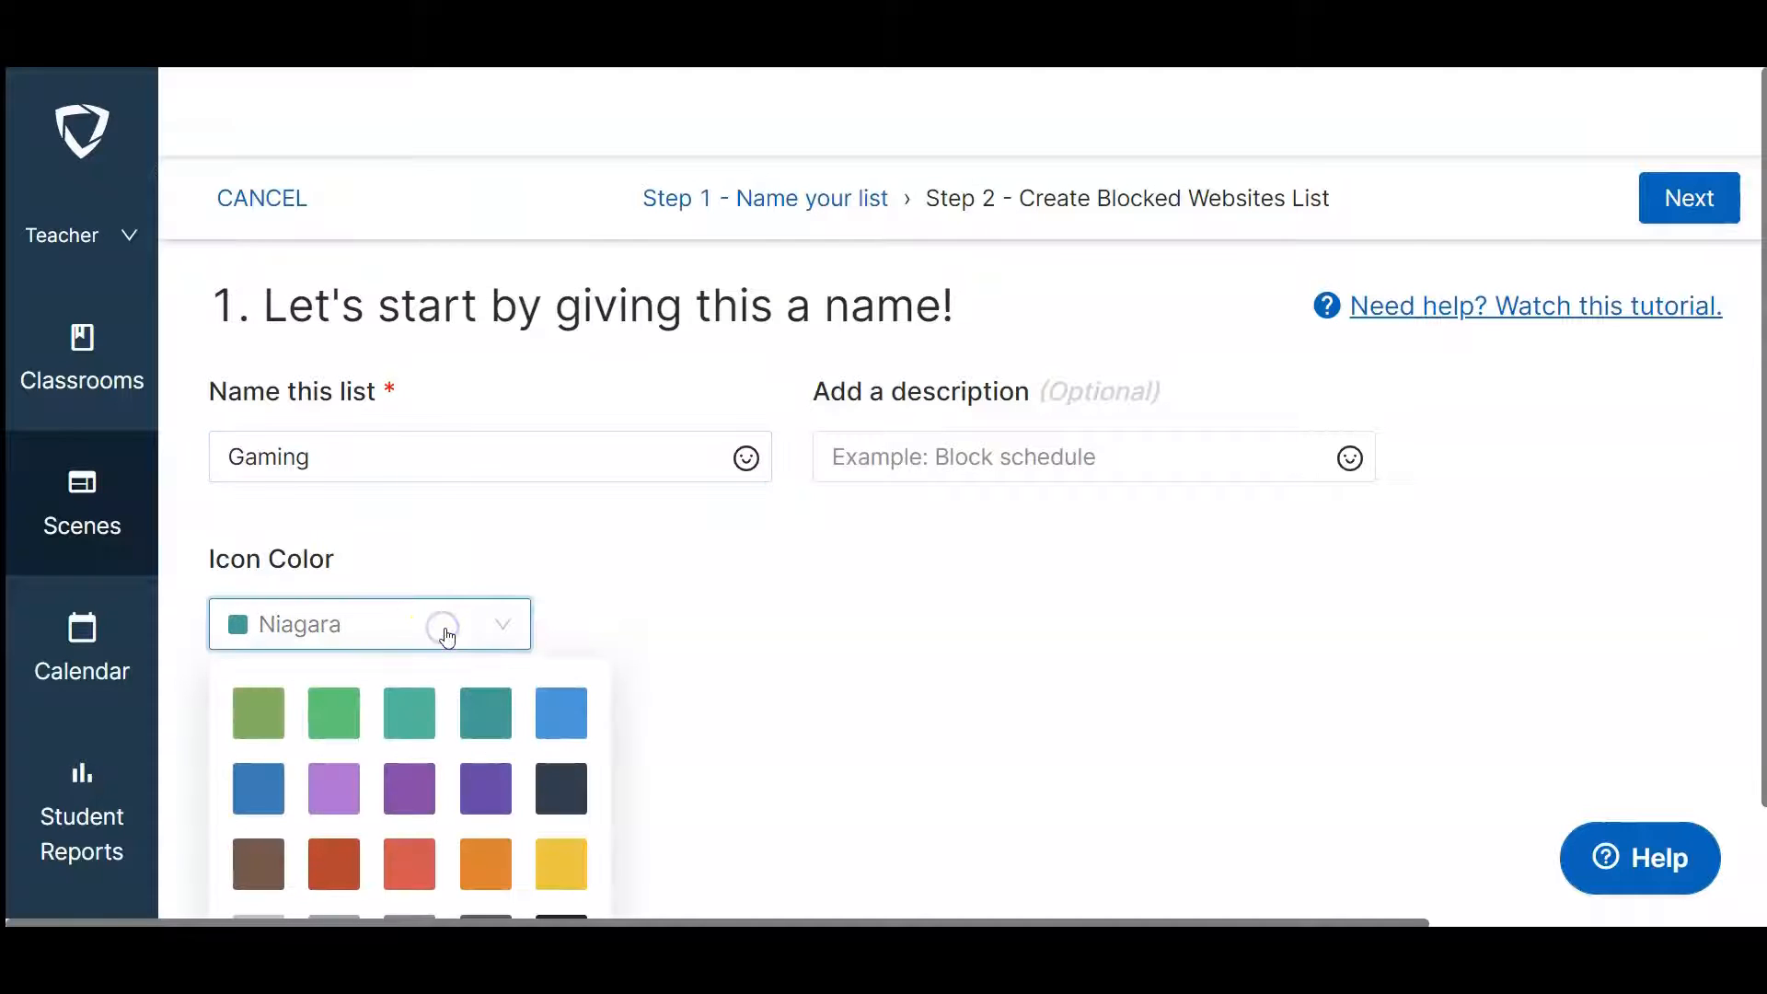
{"action": "scroll", "coordinate": [465, 691], "scroll_direction": "down", "scroll_amount": 1}
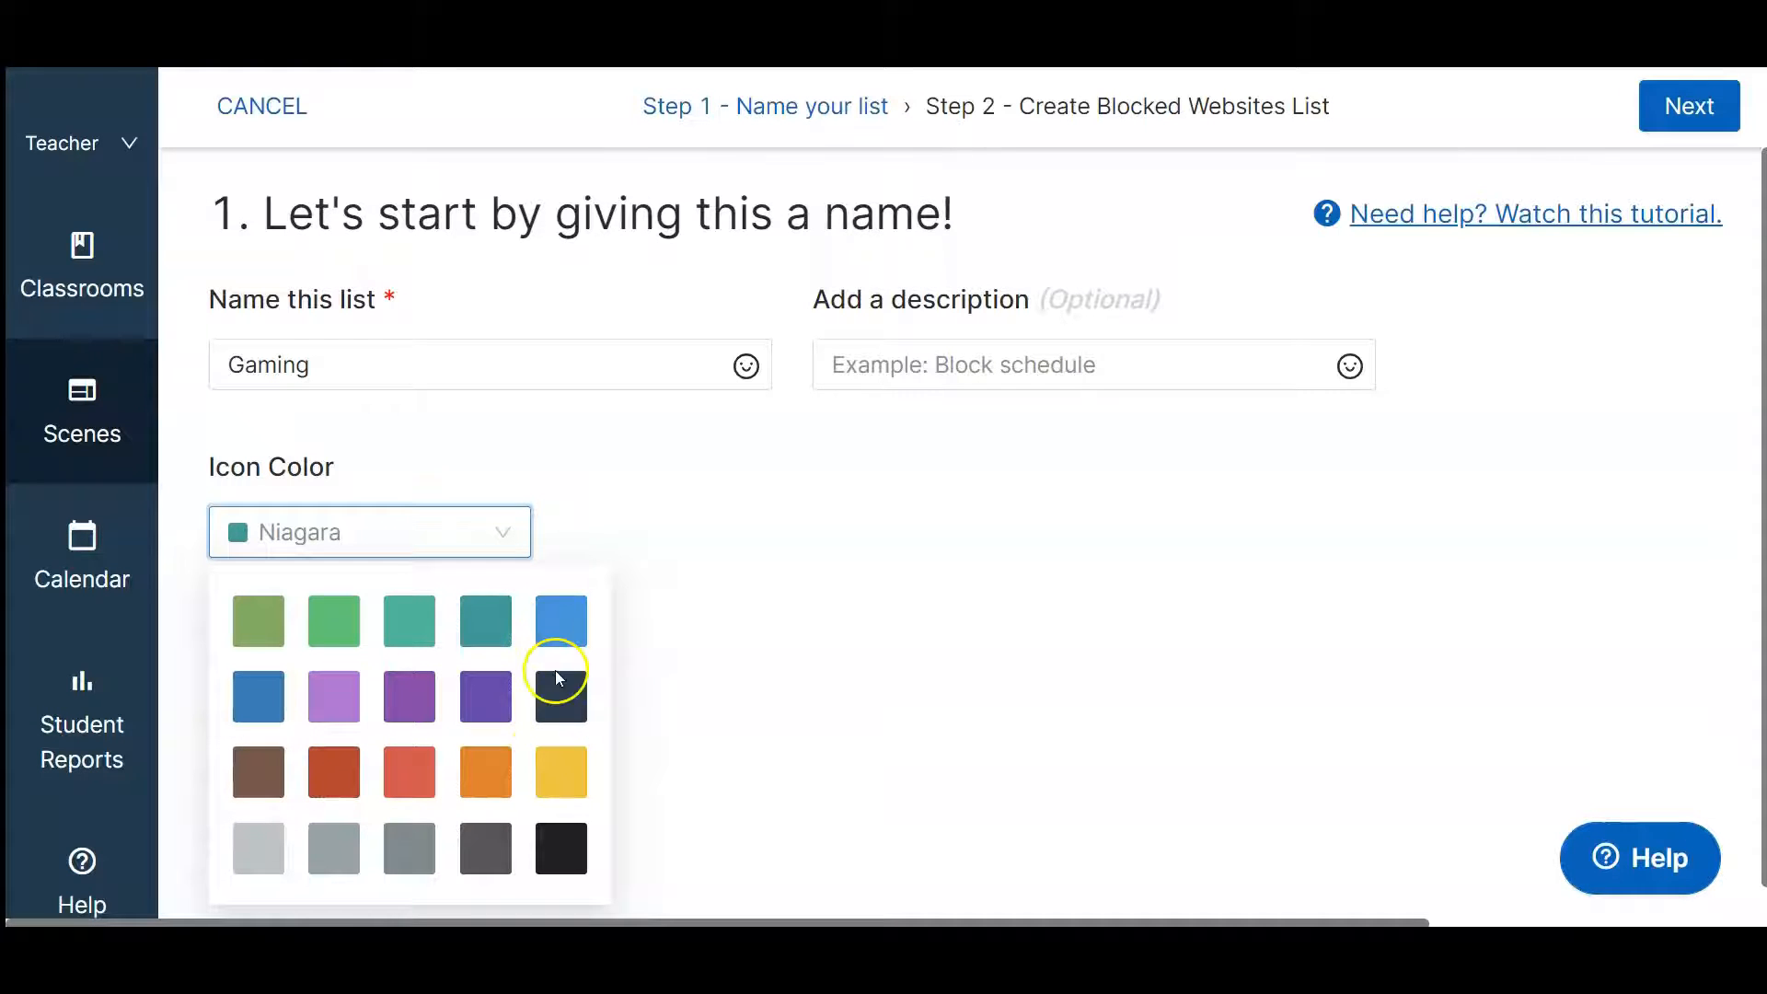
{"action": "left_click", "coordinate": [333, 626]}
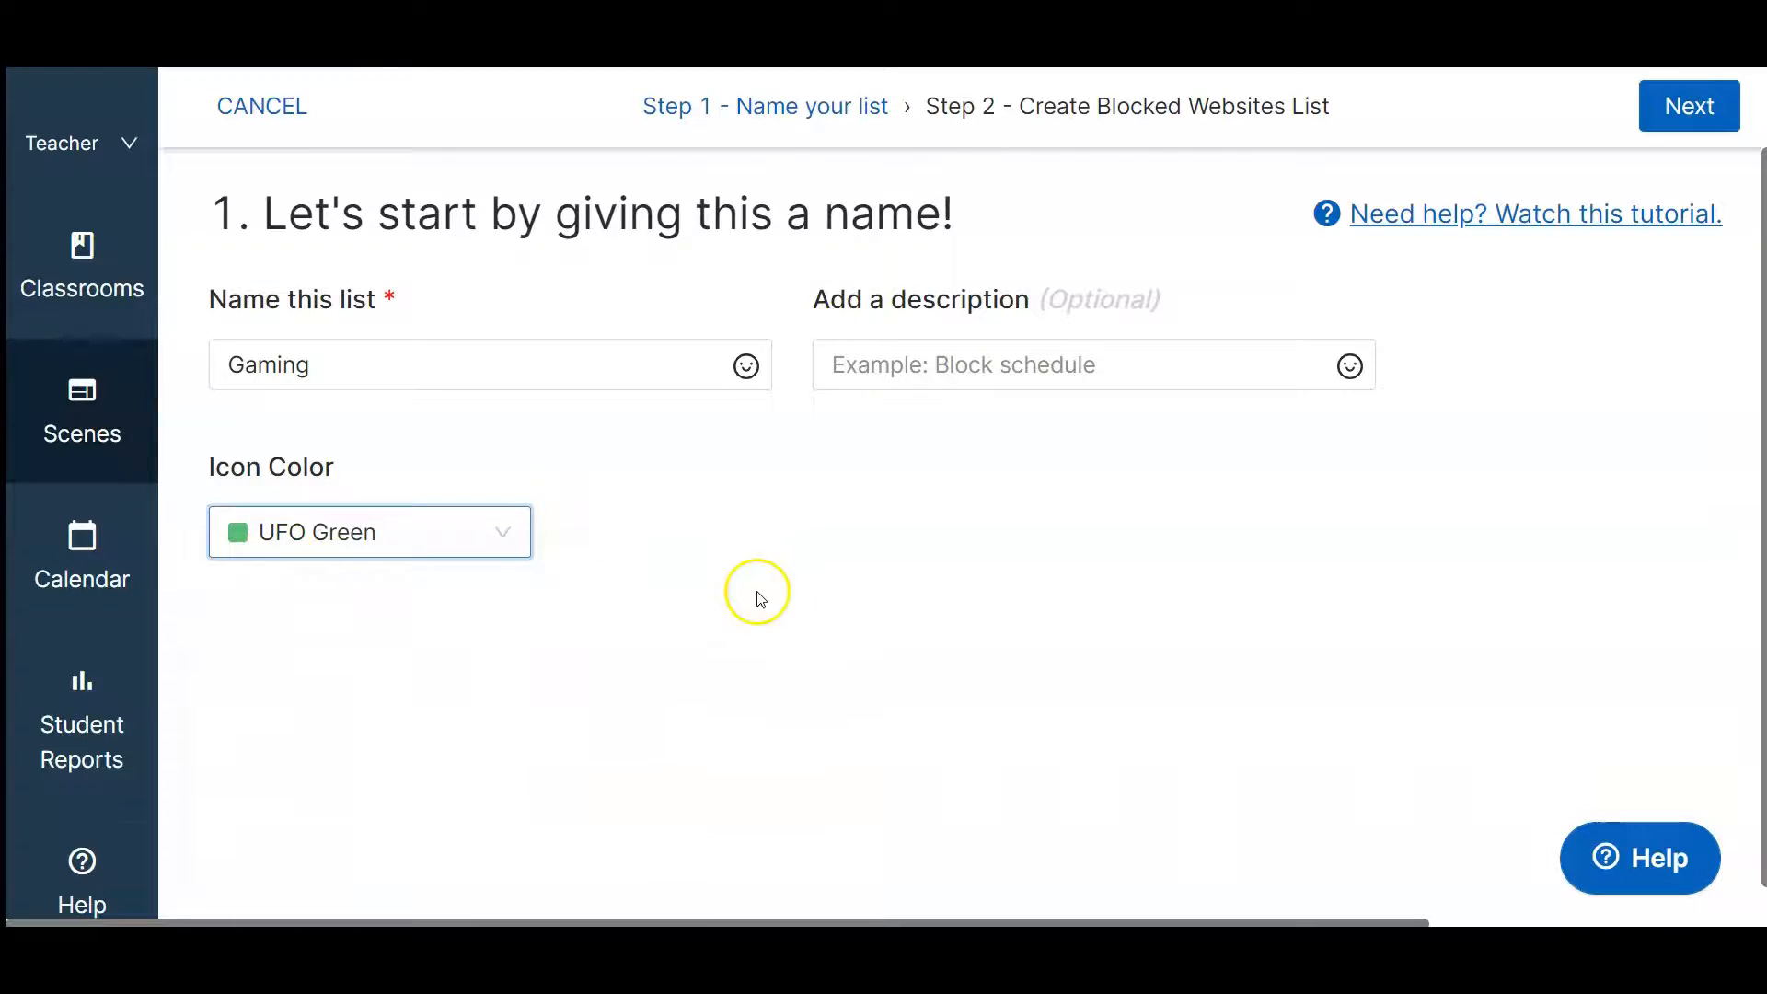
Add the description "These are the sites that students use to game." and proceed to creating the blocked websites list.
{"action": "scroll", "coordinate": [898, 553], "scroll_direction": "up", "scroll_amount": 1}
{"action": "left_click", "coordinate": [957, 458]}
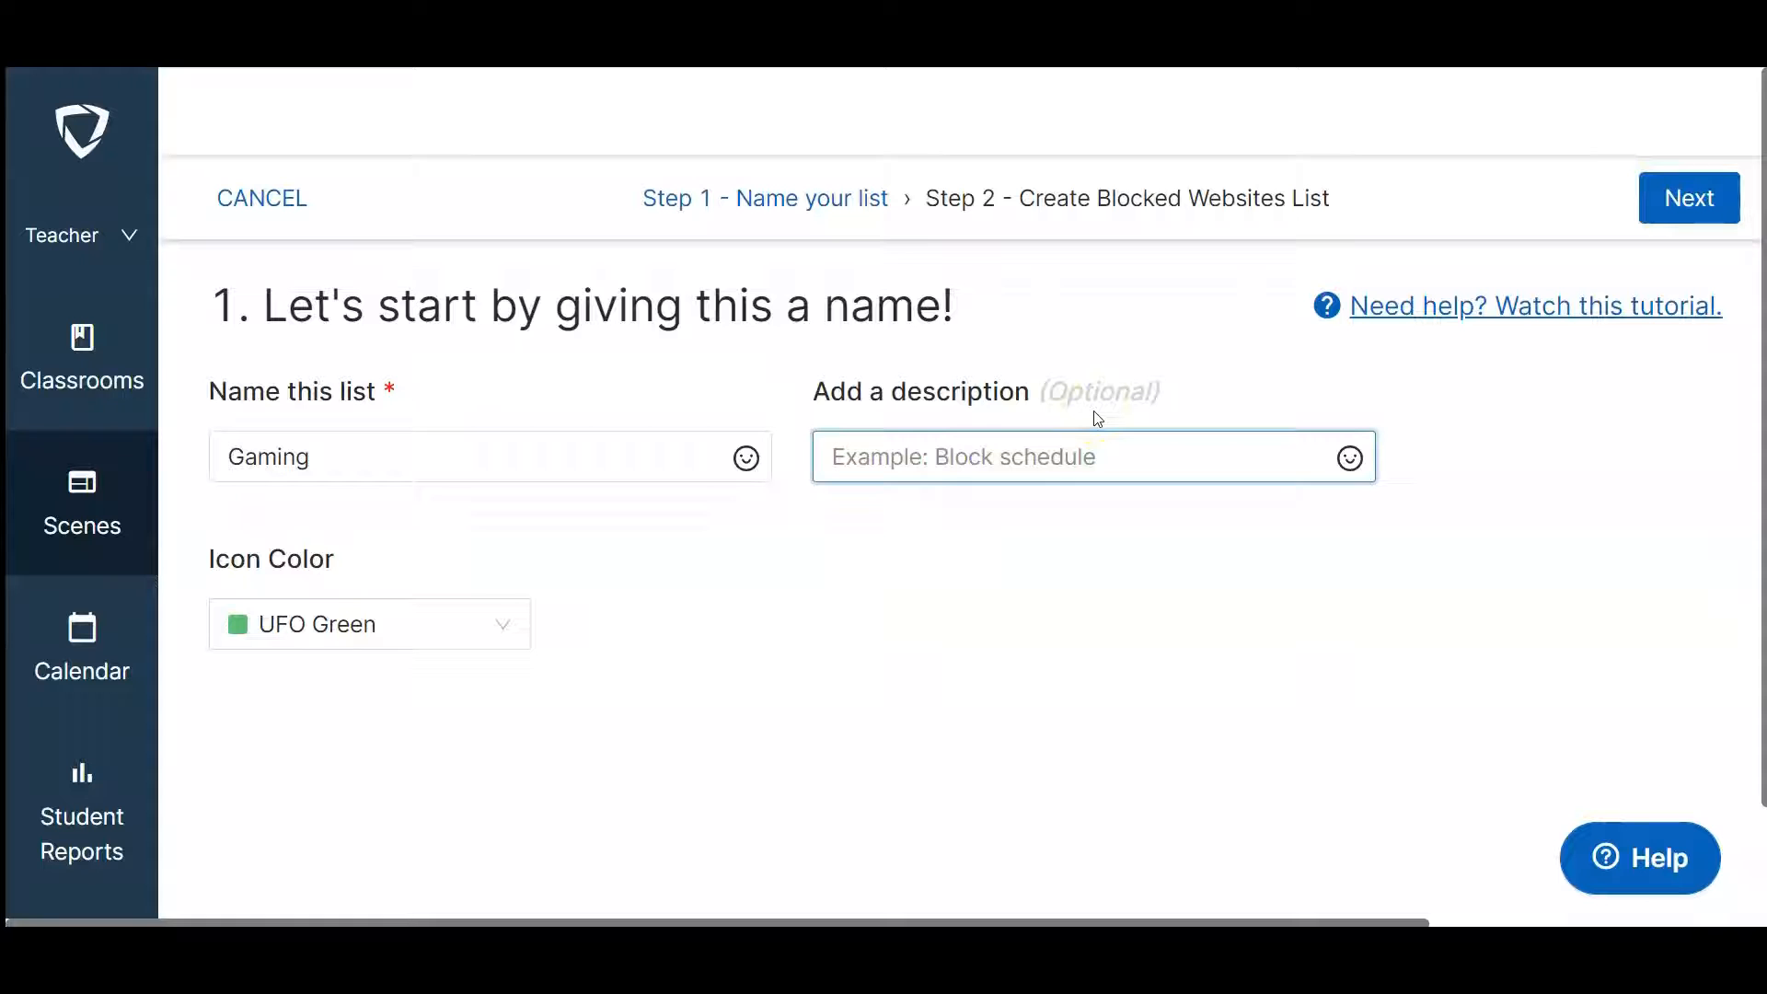
{"action": "type", "text": "These are the sites wh"}
{"action": "key", "text": "BackSpace"}
{"action": "key", "text": "BackSpace"}
{"action": "type", "text": "that stu"}
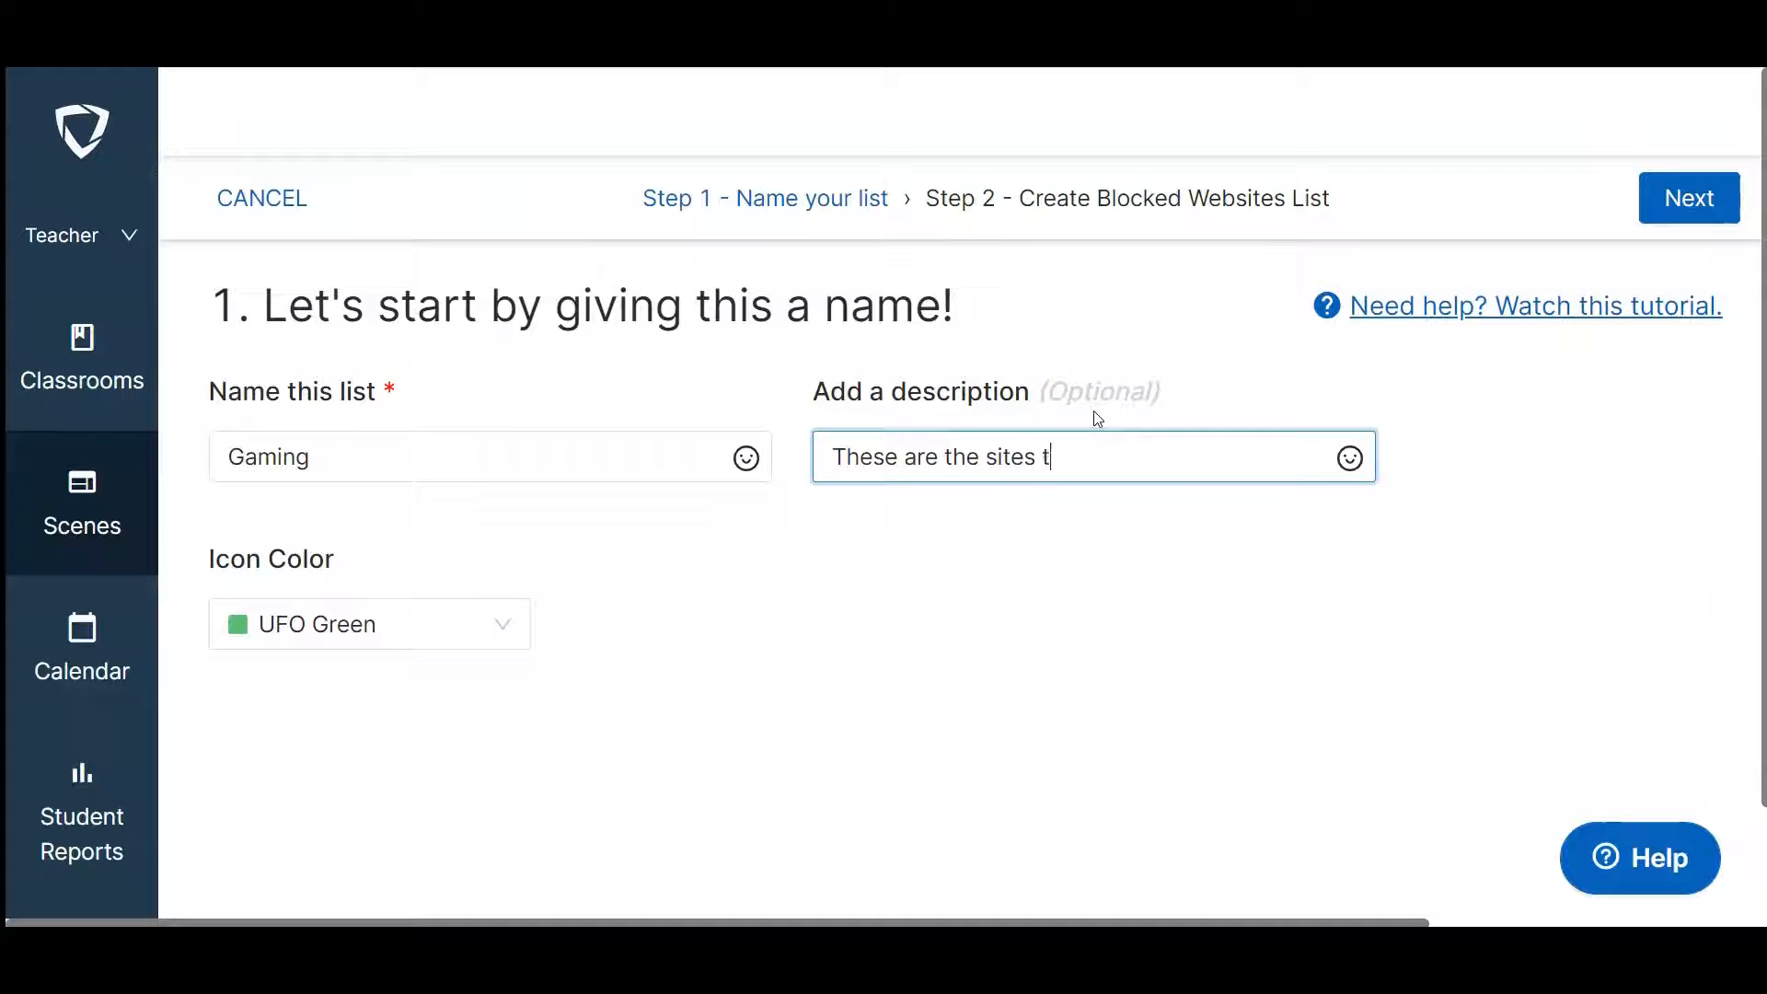
{"action": "type", "text": "dents use to game."}
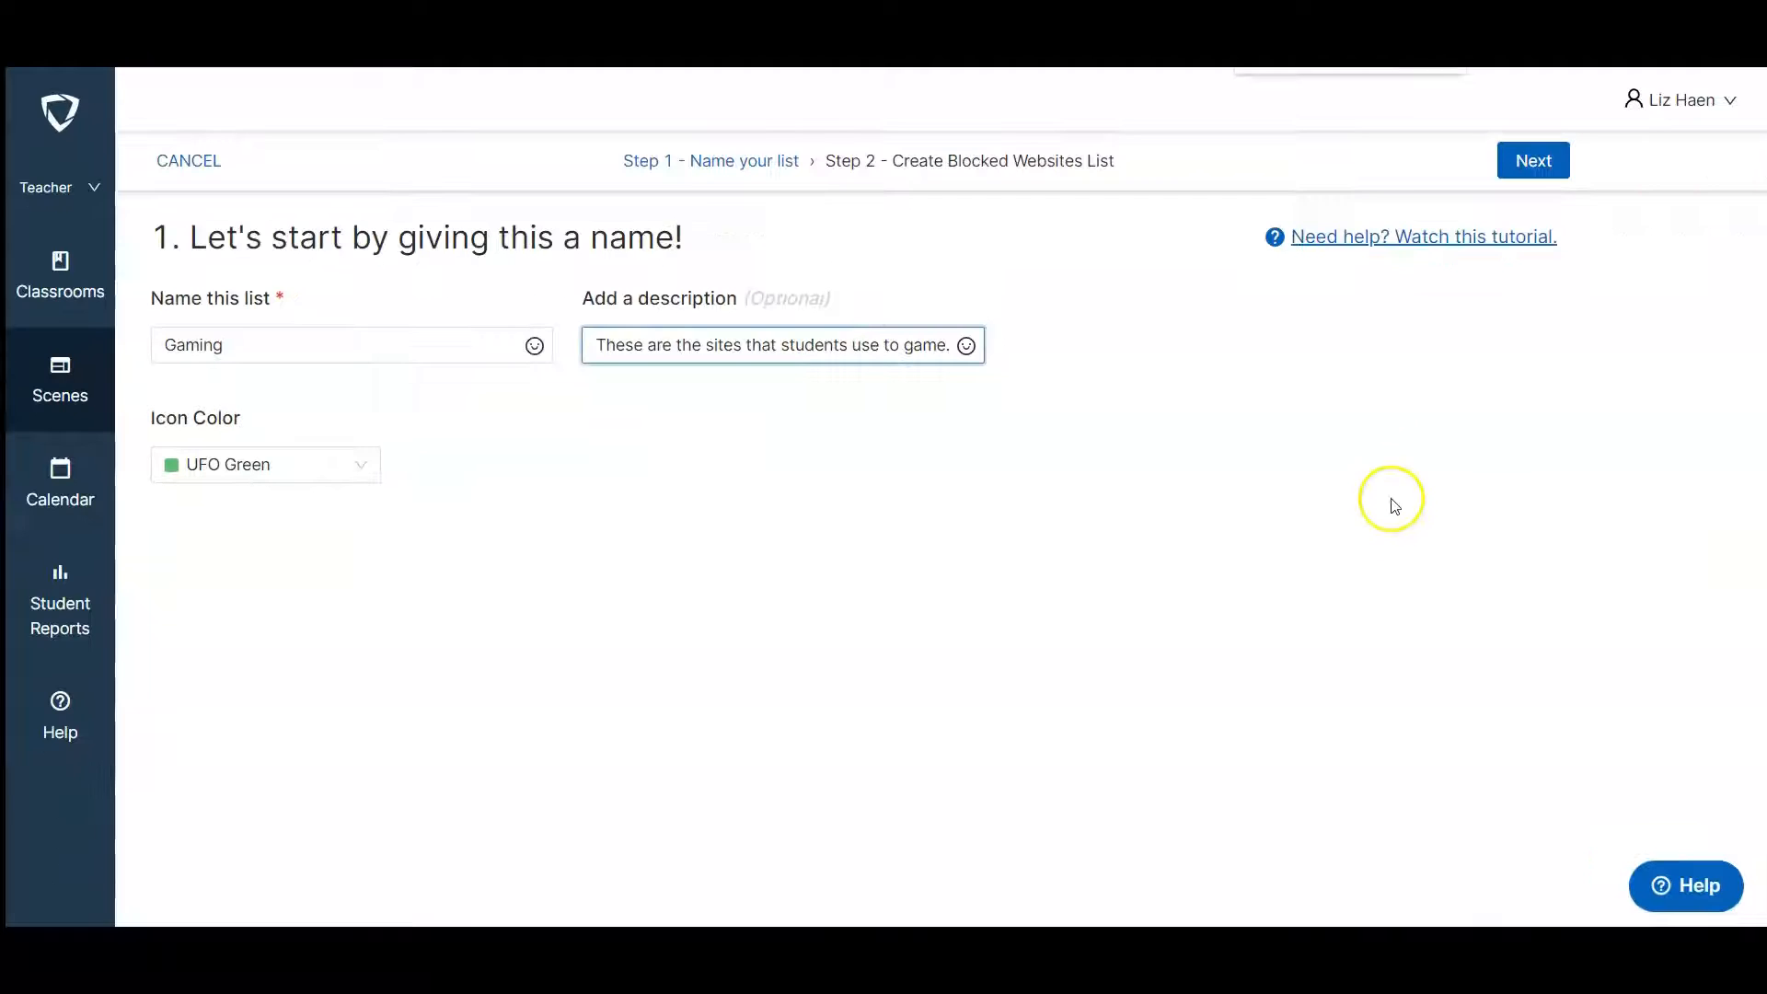
{"action": "left_click", "coordinate": [1532, 161]}
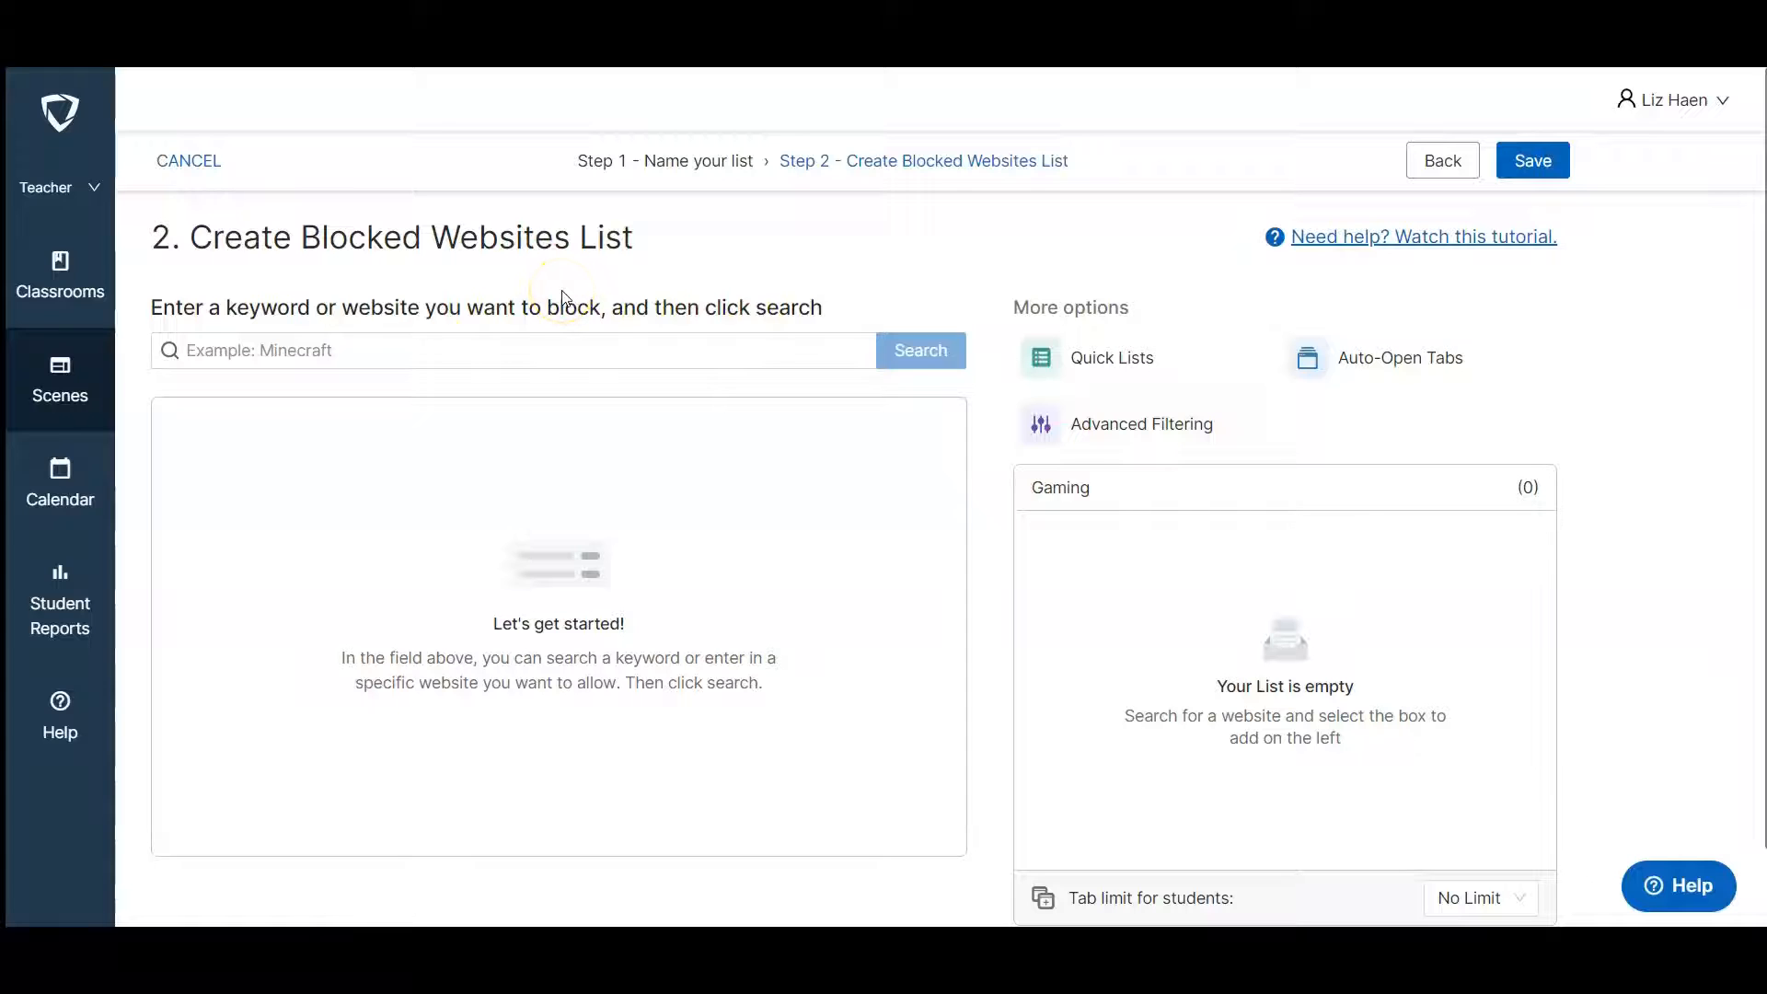
Search for websites to block with the keyword "Snake".
{"action": "scroll", "coordinate": [564, 297], "scroll_direction": "down", "scroll_amount": 1}
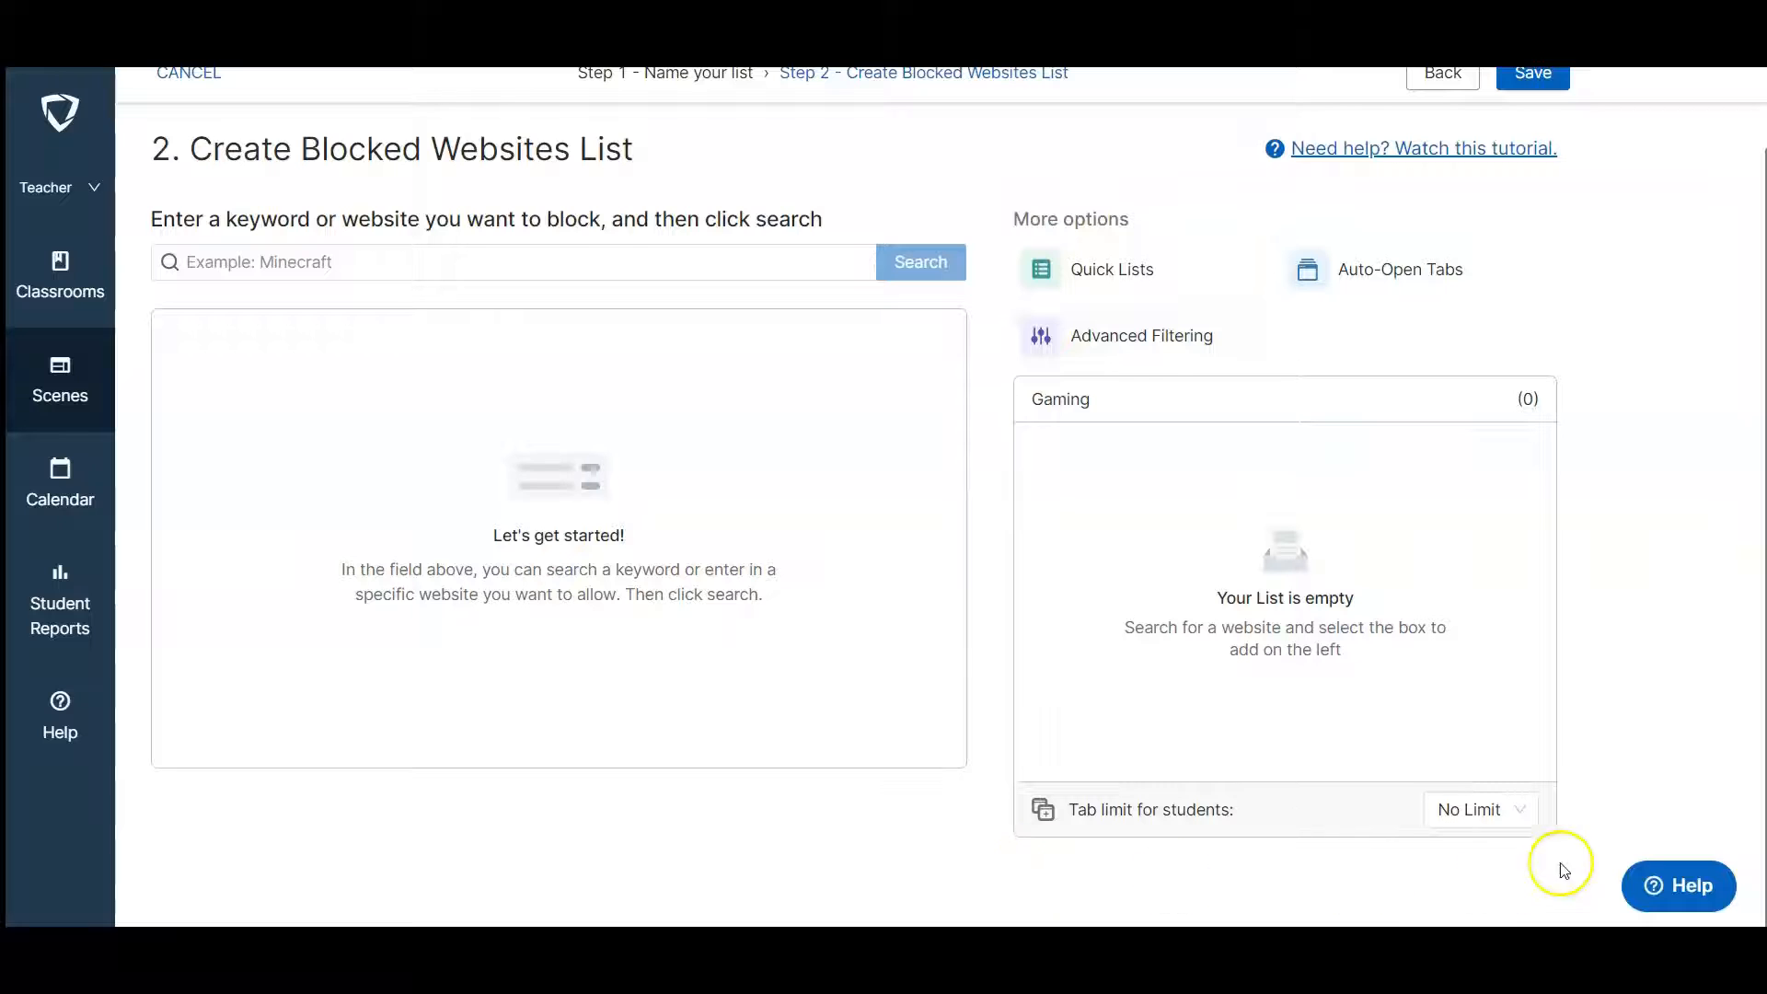
{"action": "left_click", "coordinate": [621, 262]}
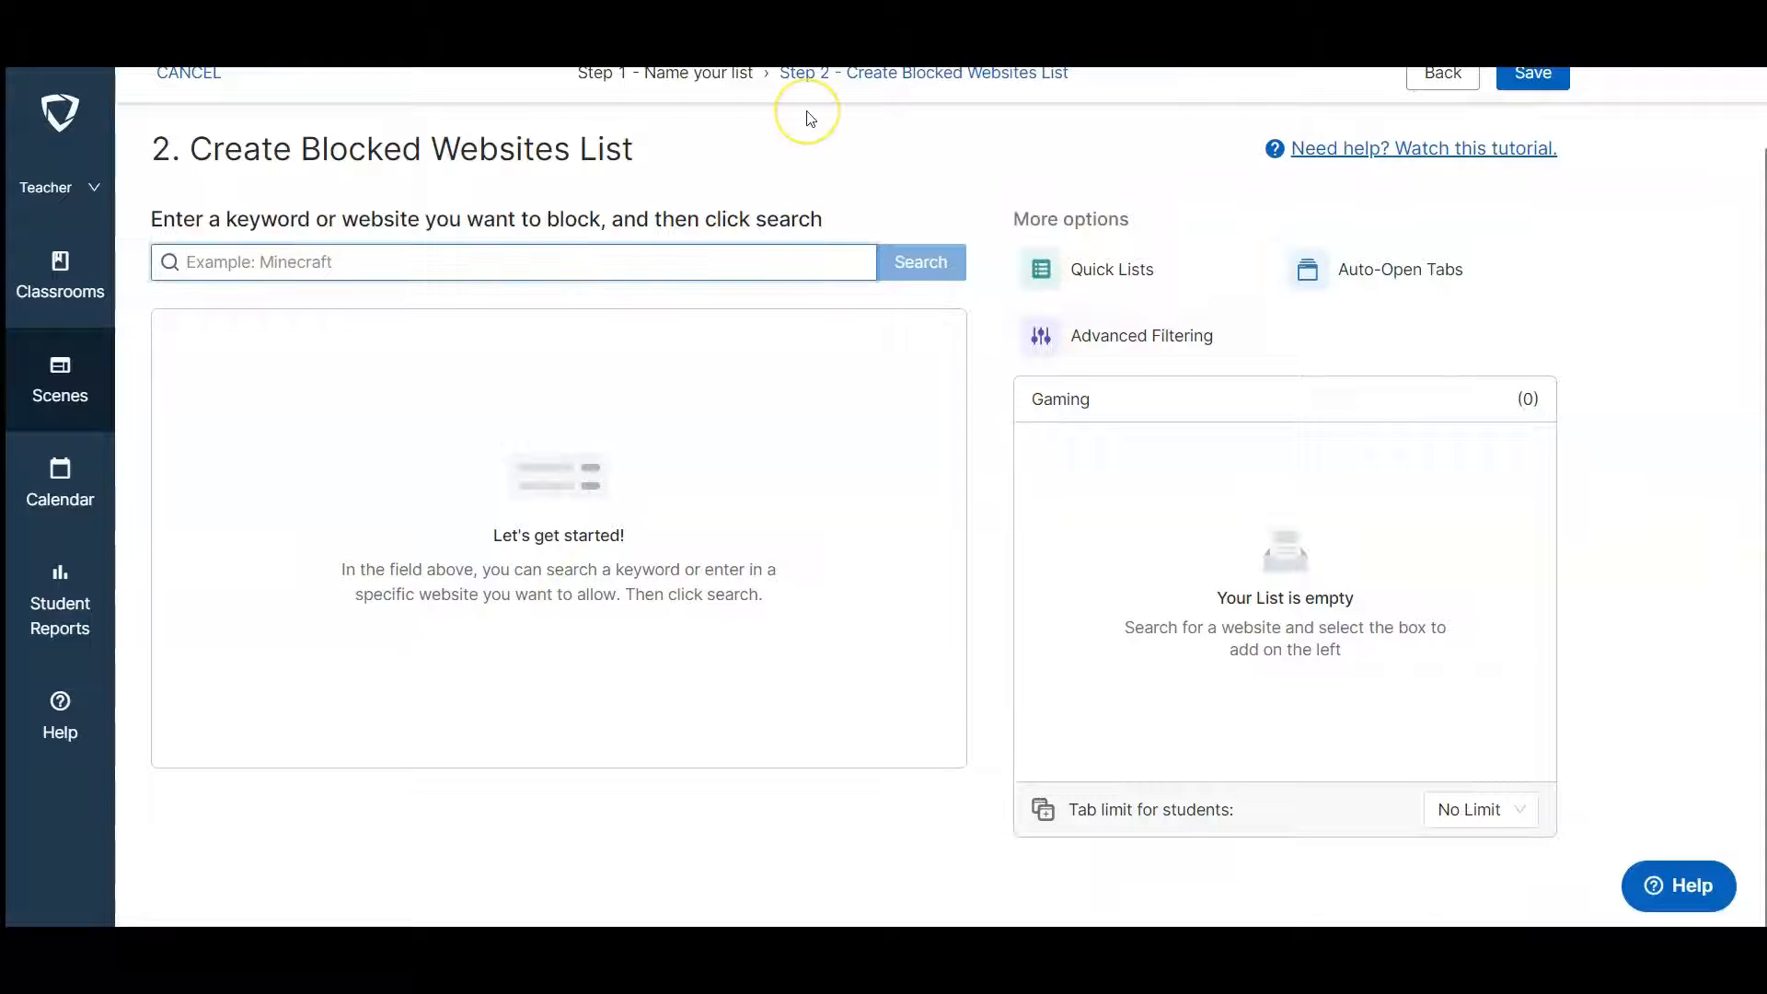
{"action": "type", "text": "S"}
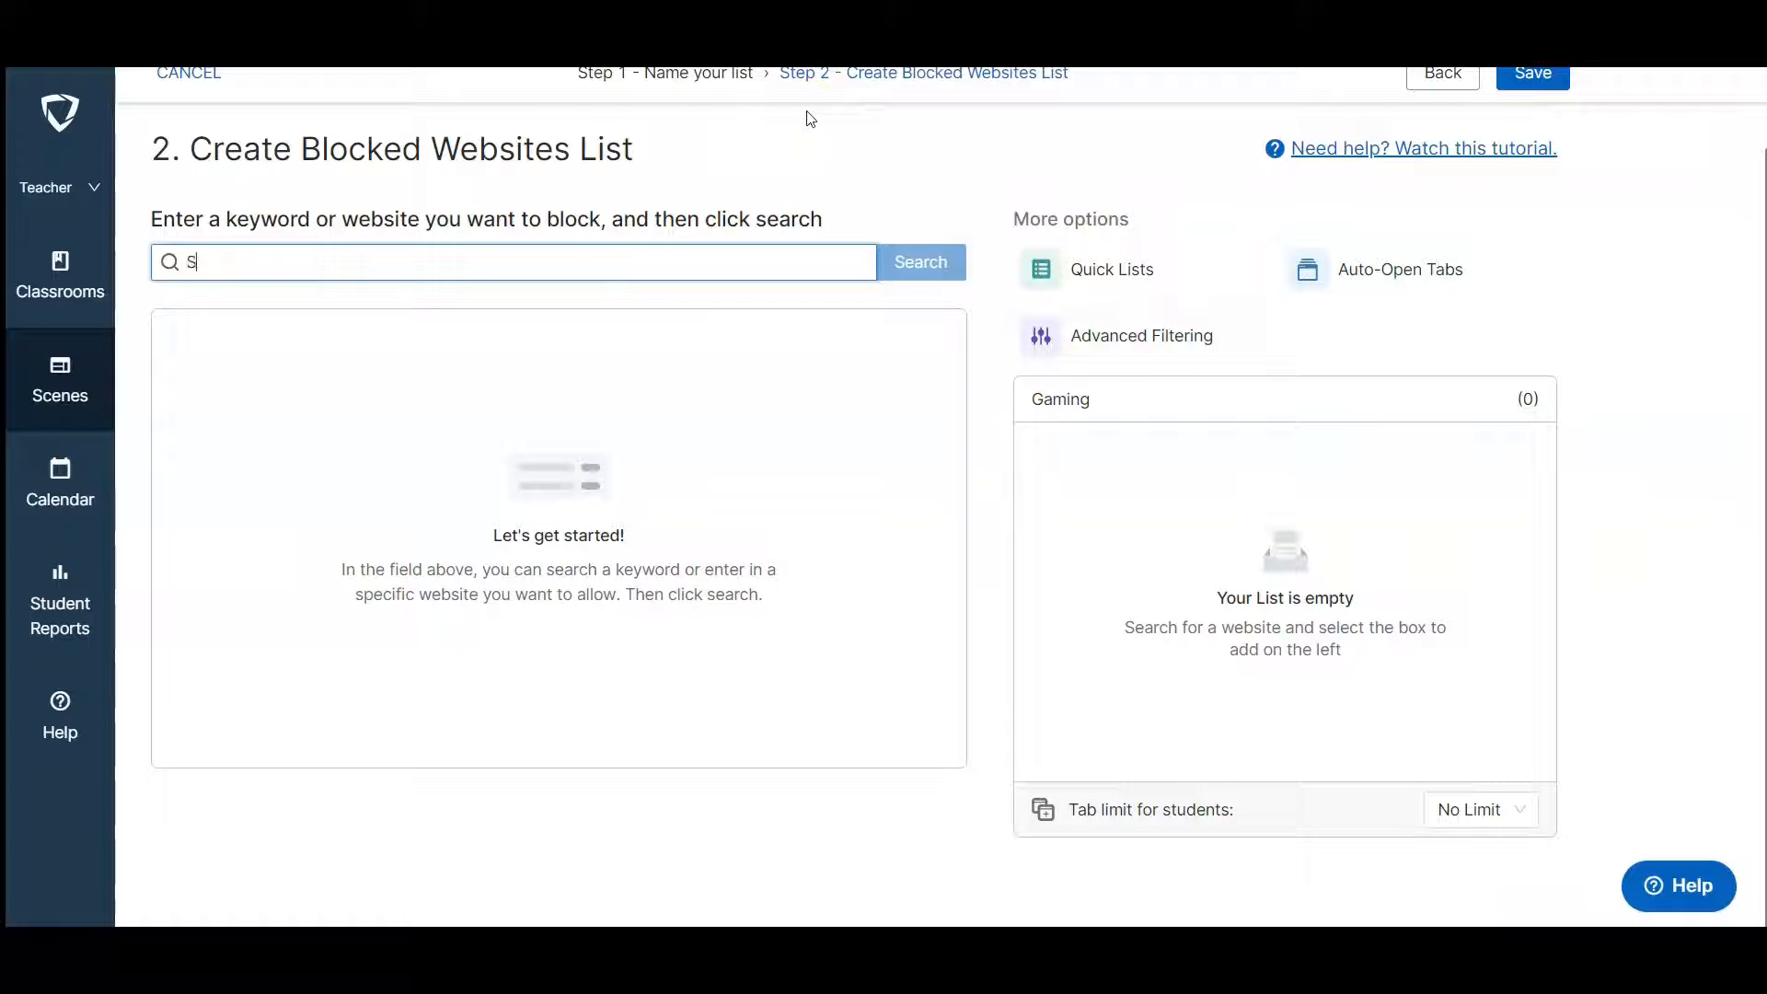
{"action": "type", "text": "nake"}
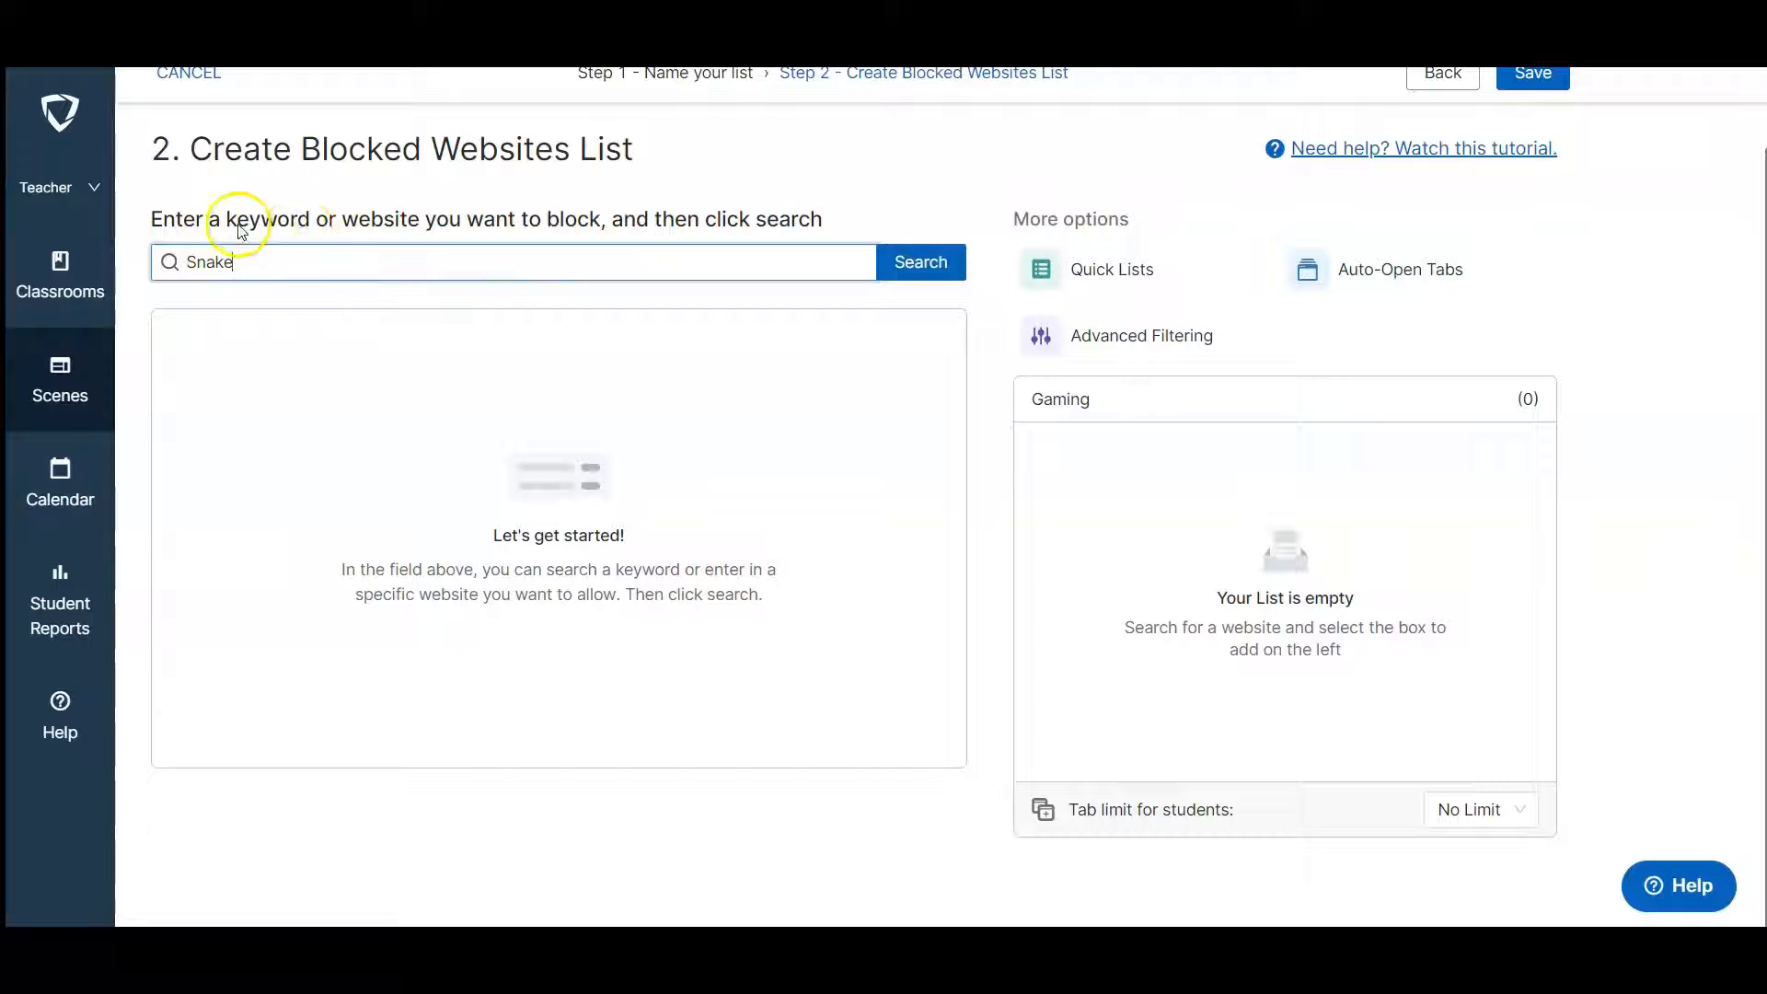
{"action": "left_click_drag", "start_coordinate": [228, 221], "coordinate": [307, 221]}
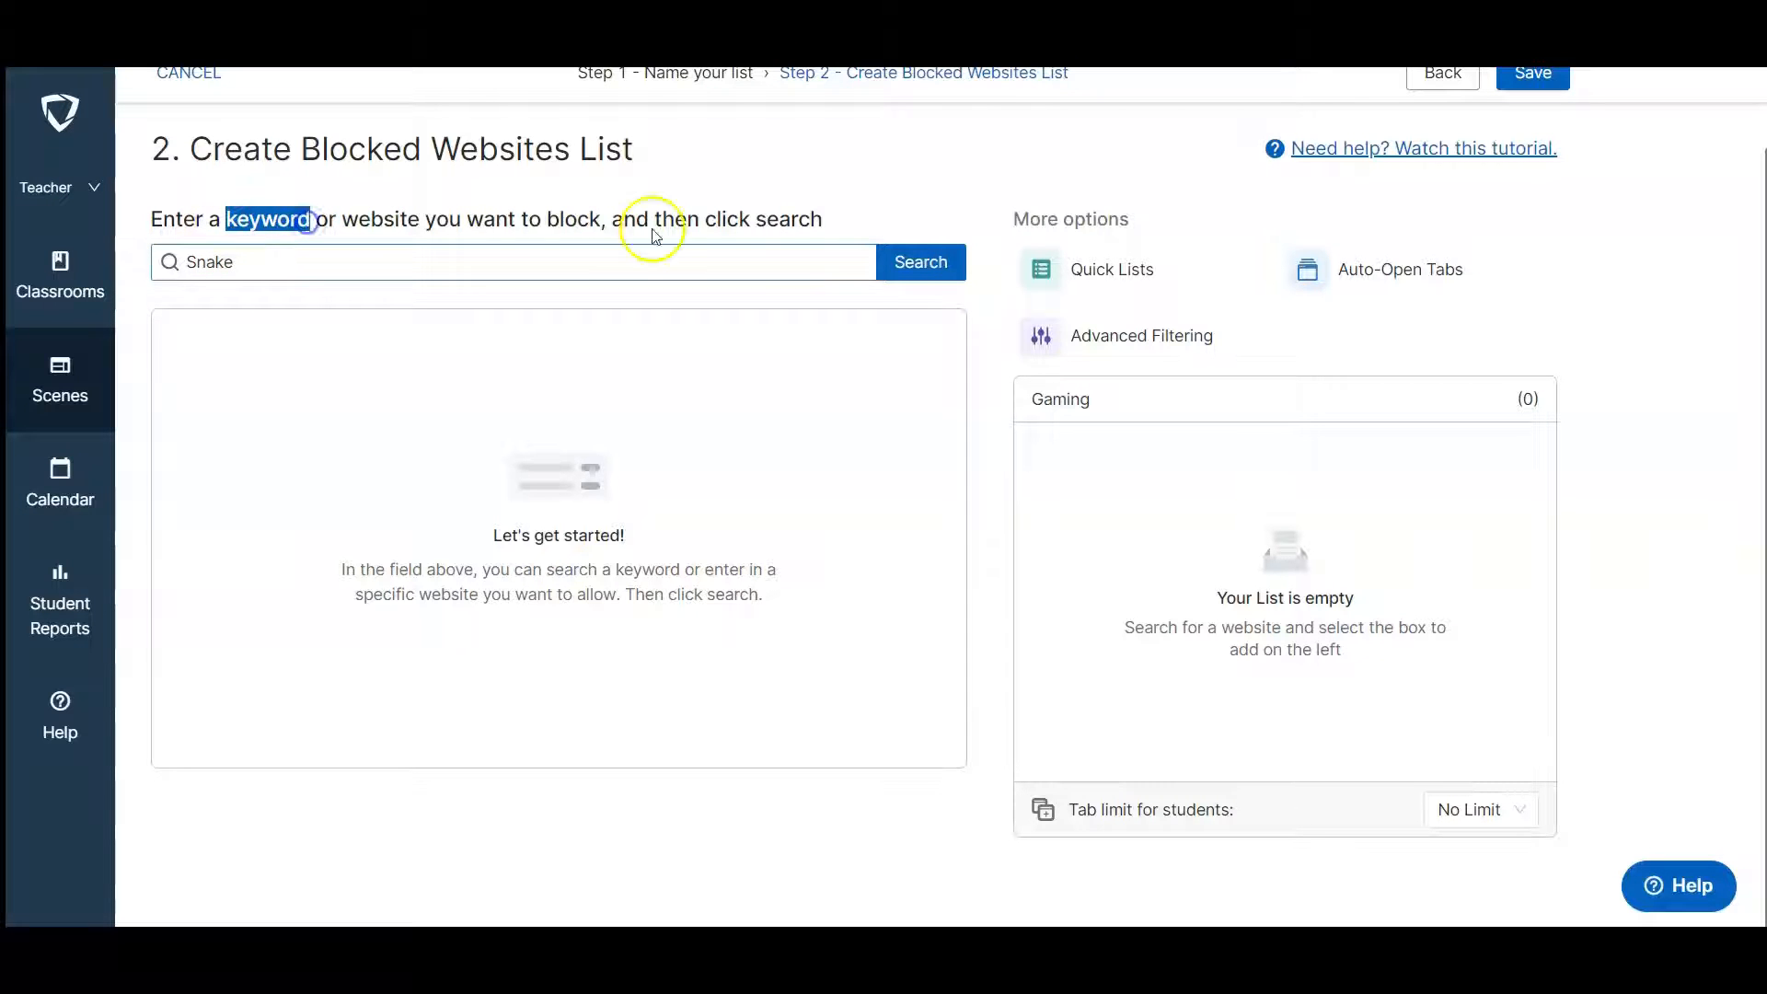
{"action": "left_click", "coordinate": [916, 272]}
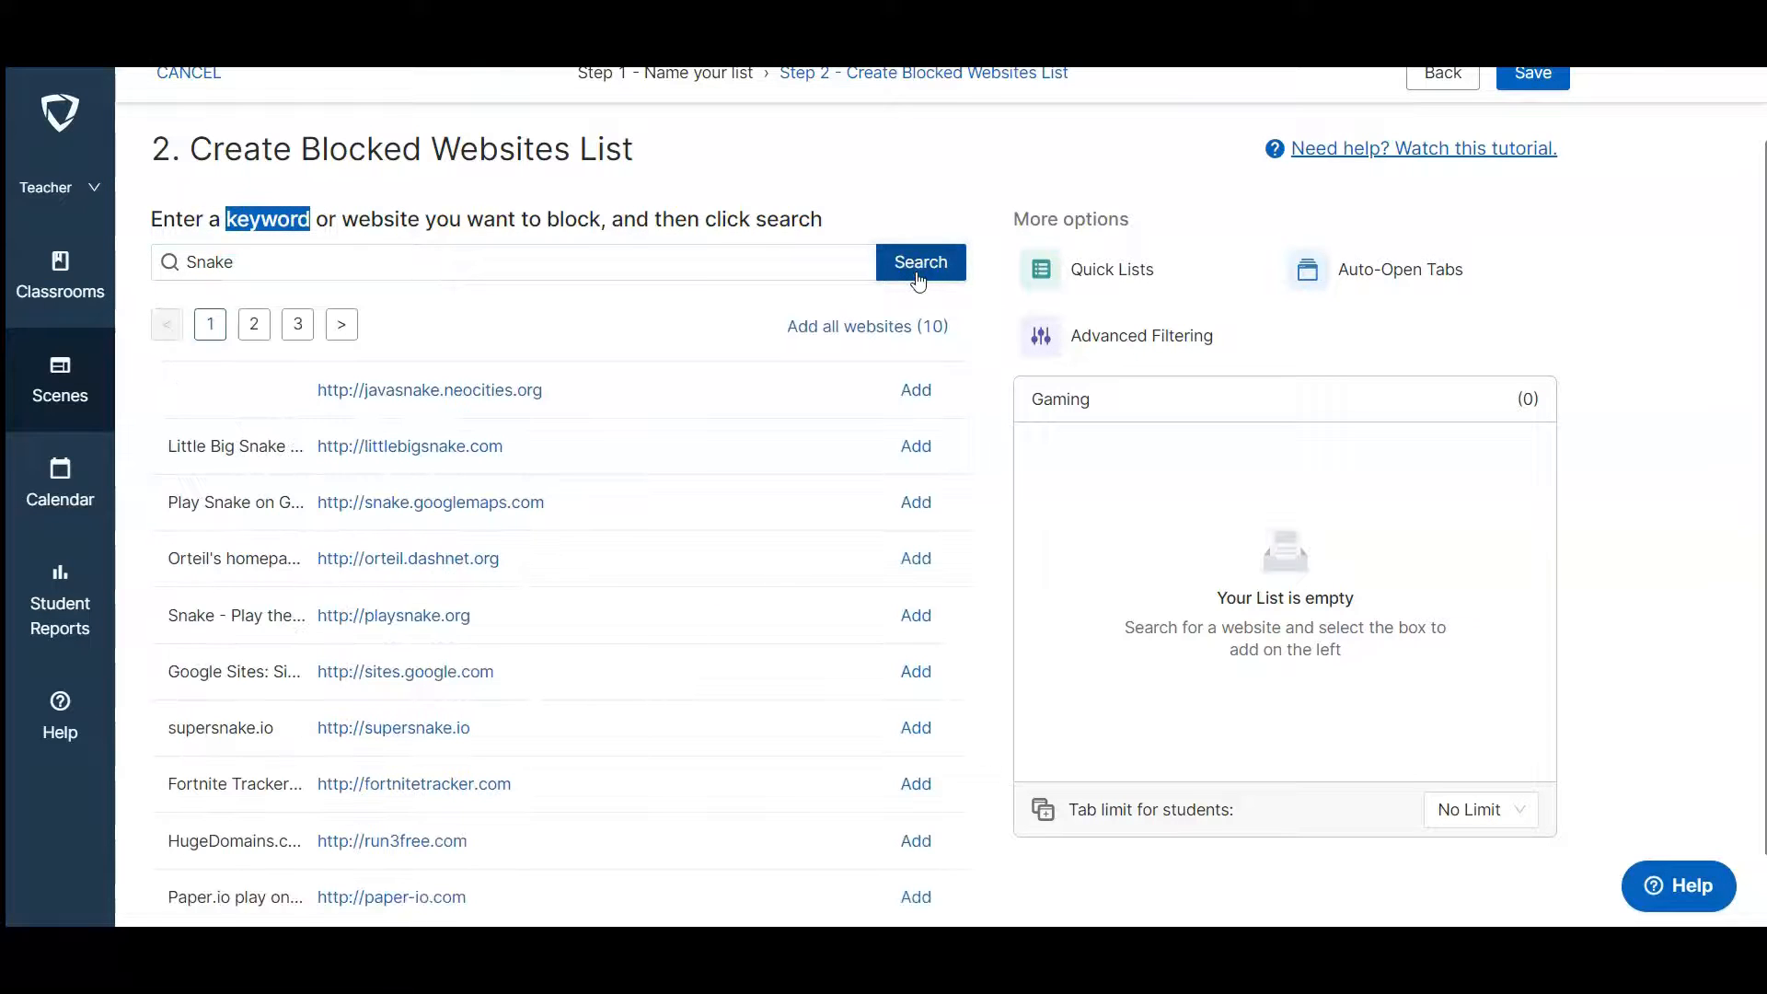
Add javasnake.neocities.org and littlebigsnake.com from the search results to the Gaming list.
{"action": "scroll", "coordinate": [445, 558], "scroll_direction": "down", "scroll_amount": 1}
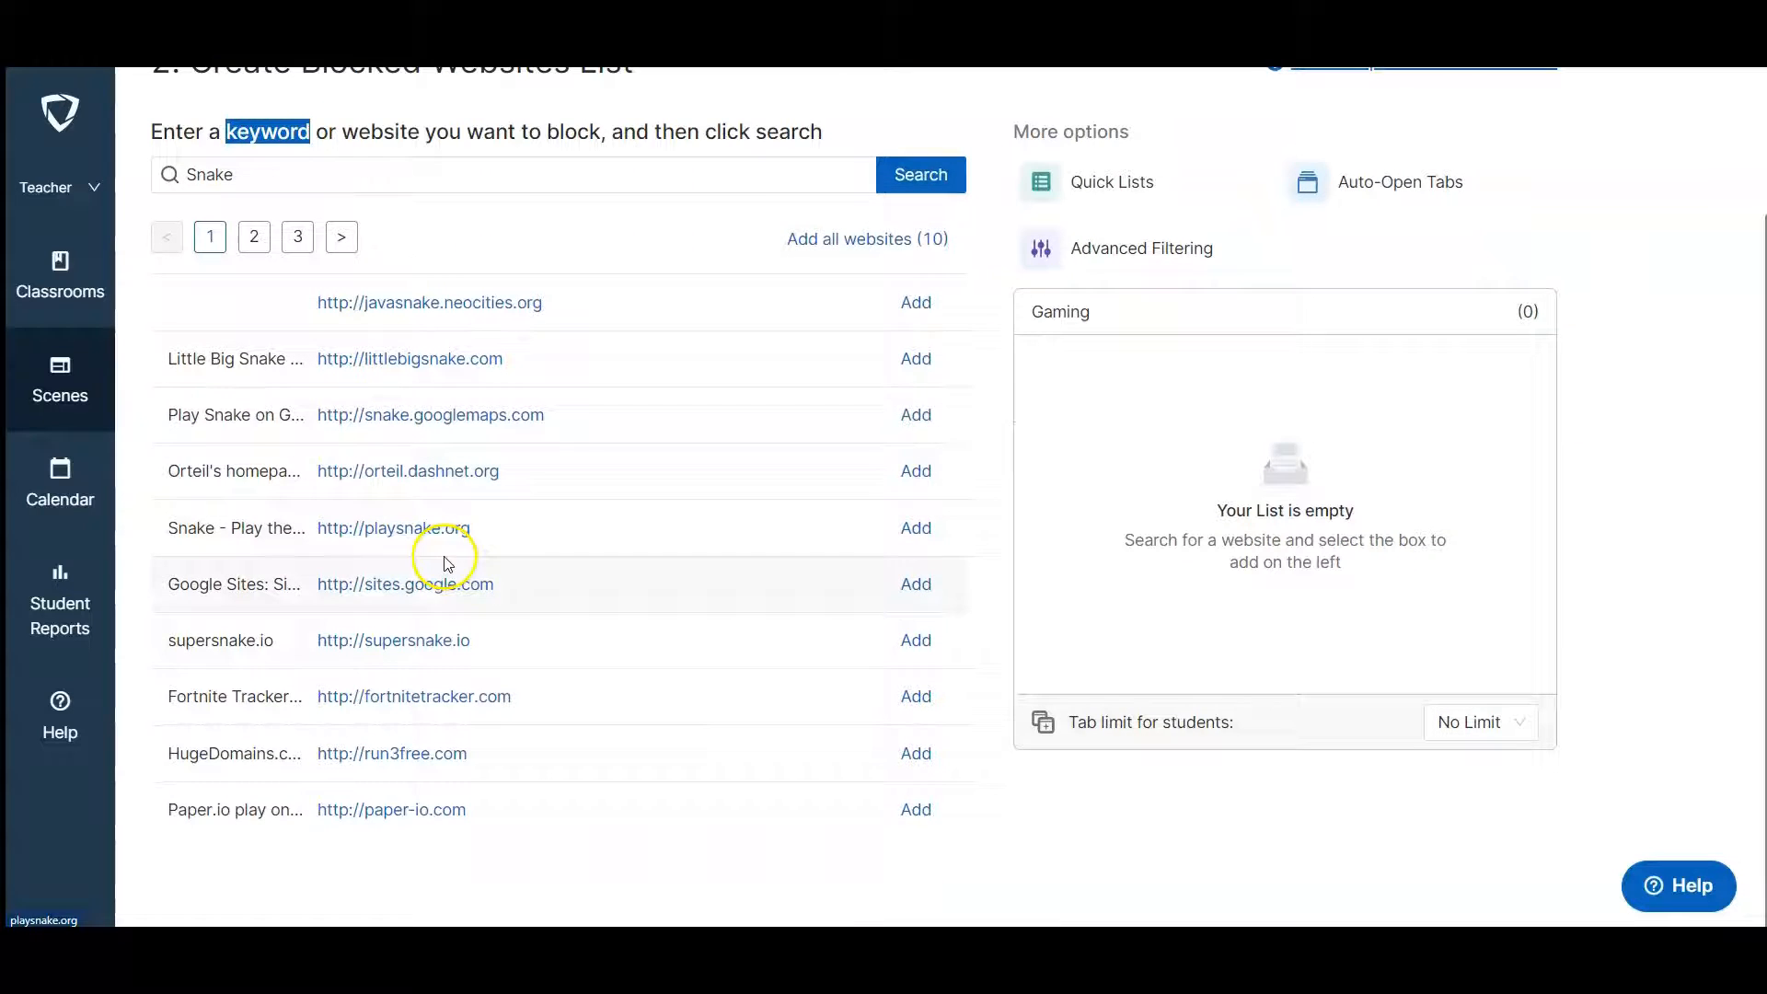
{"action": "scroll", "coordinate": [562, 773], "scroll_direction": "up", "scroll_amount": 2}
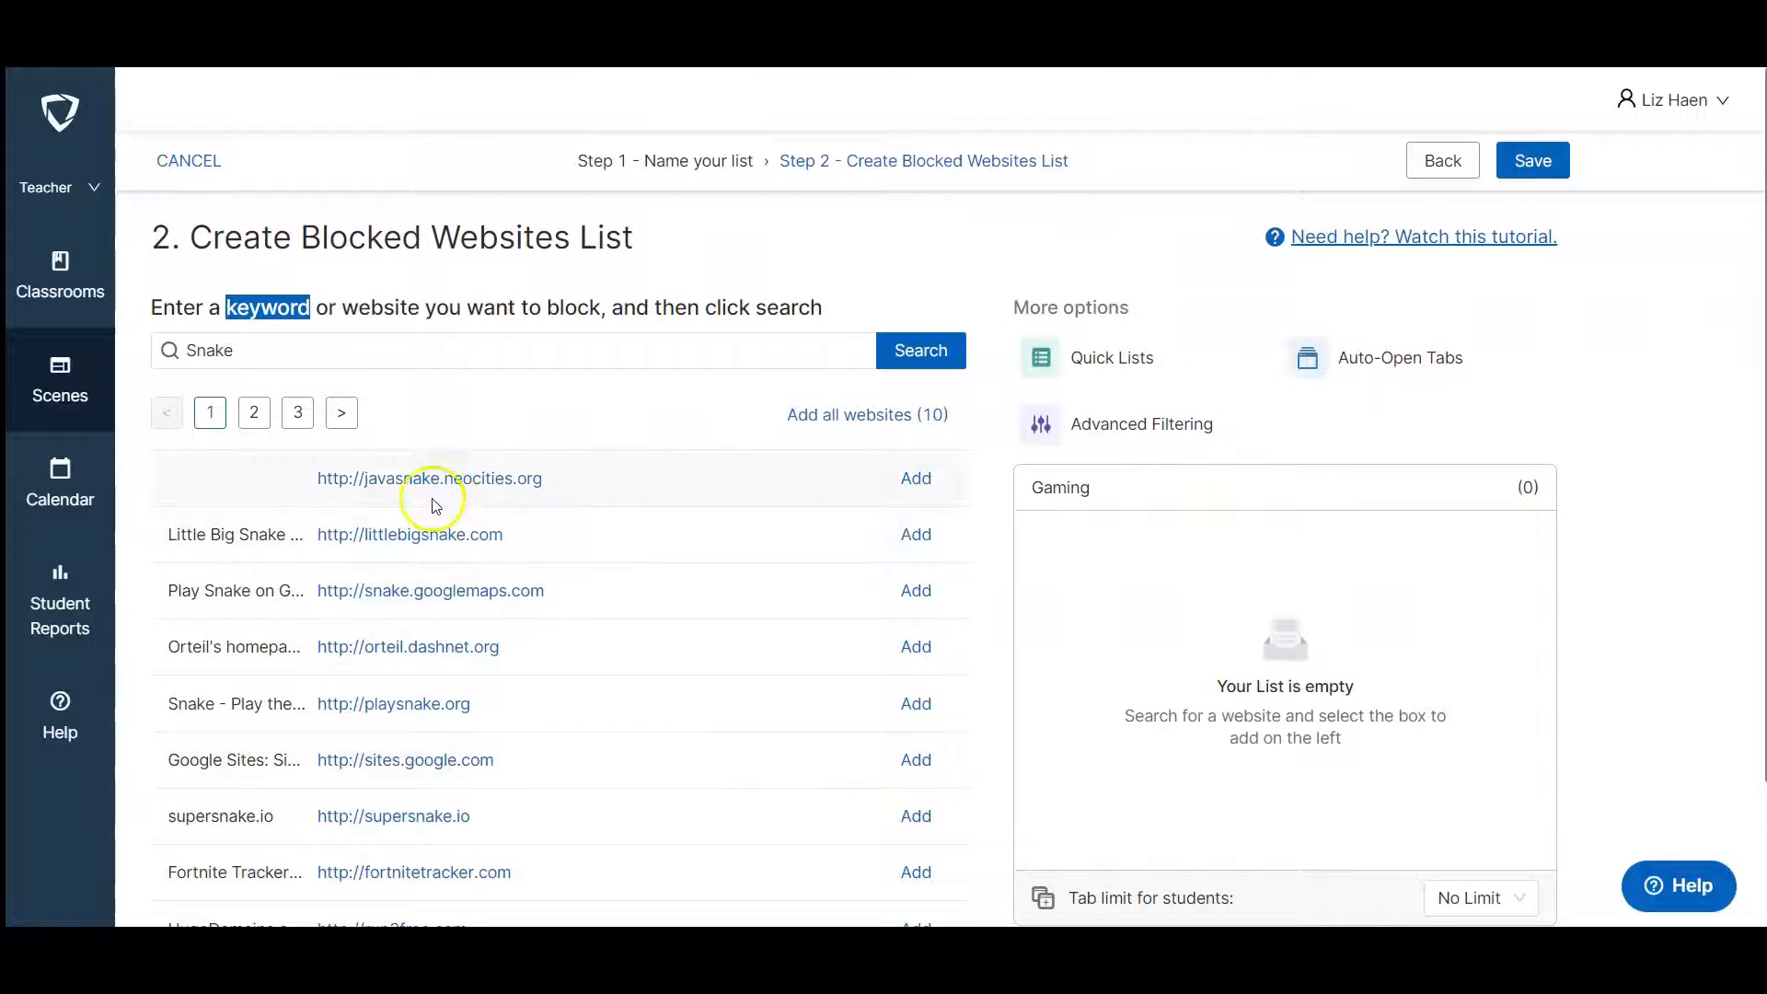
{"action": "left_click", "coordinate": [921, 483]}
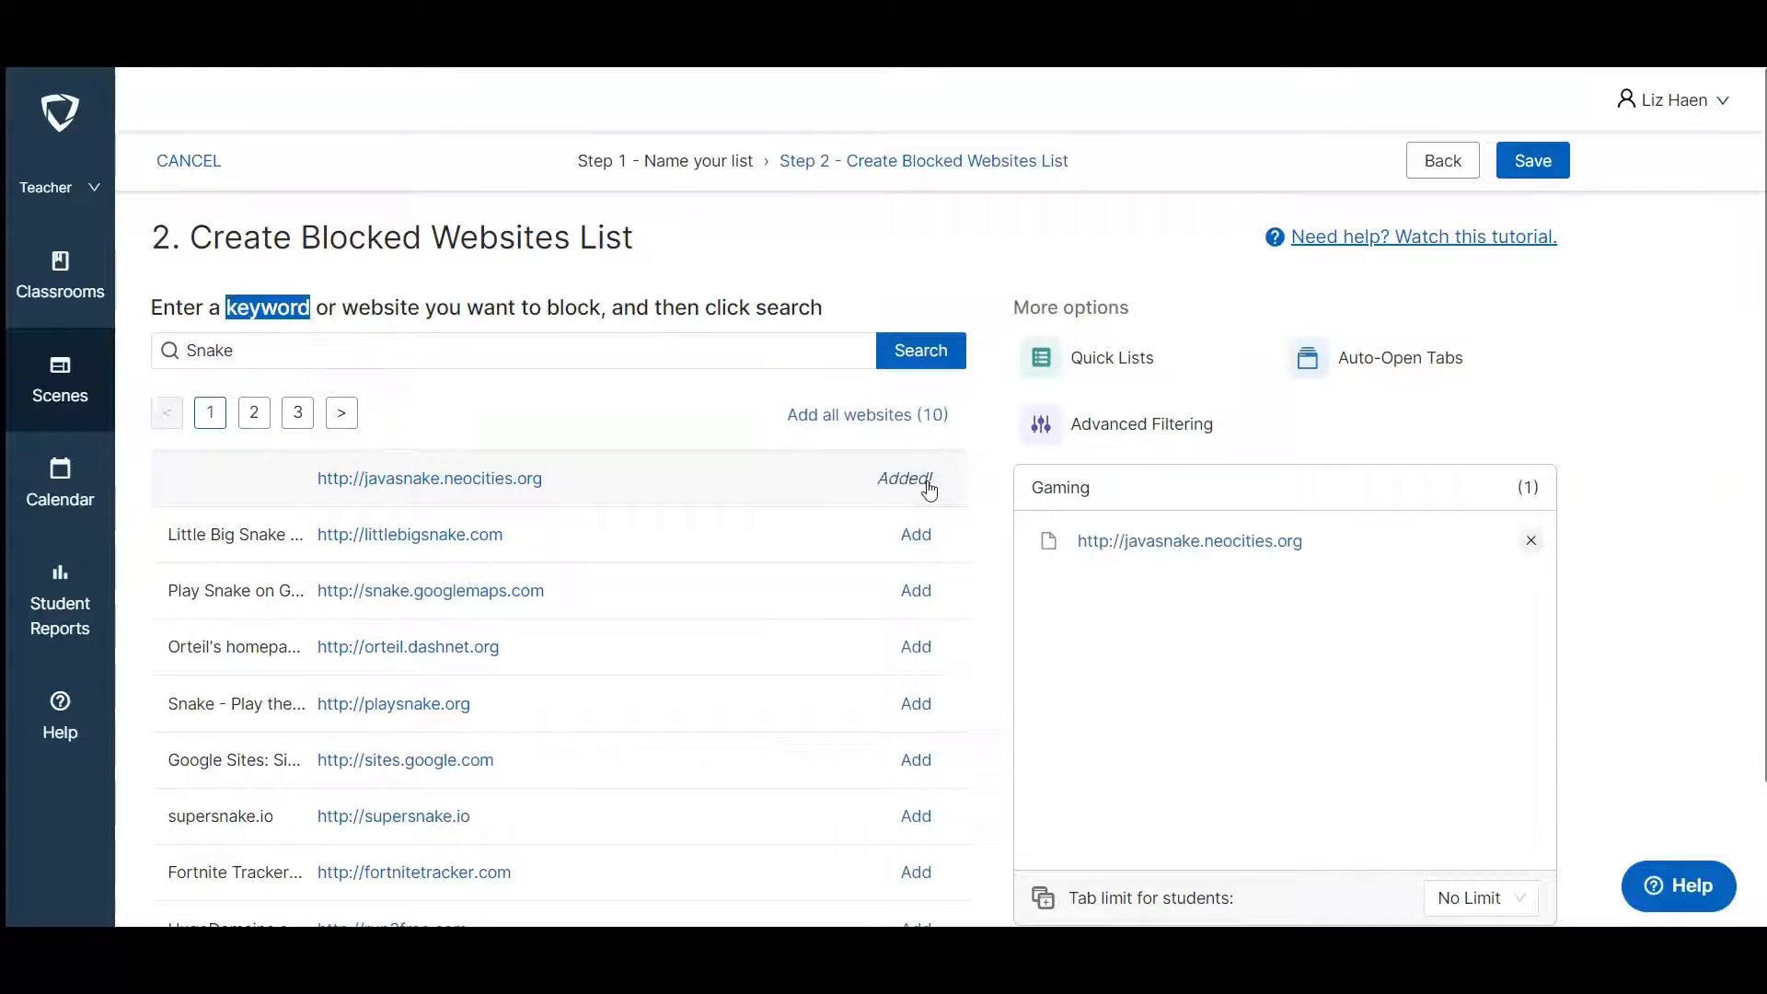
{"action": "left_click", "coordinate": [1188, 551]}
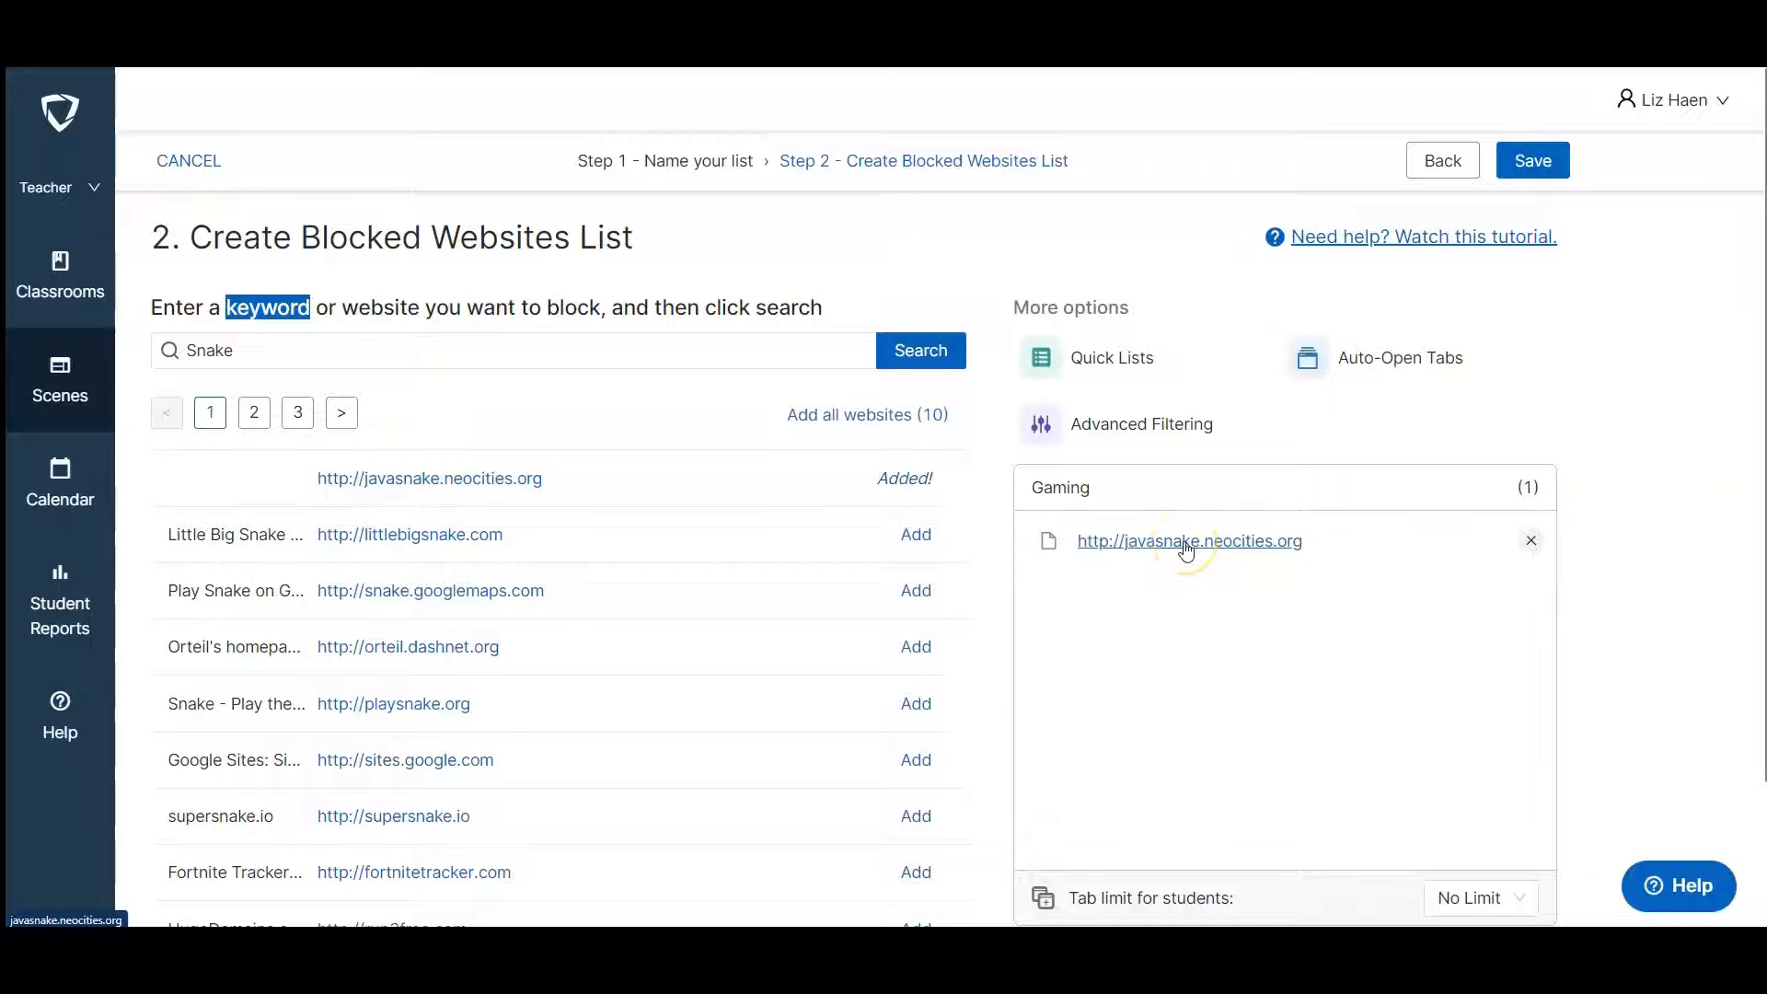
{"action": "left_click", "coordinate": [420, 542]}
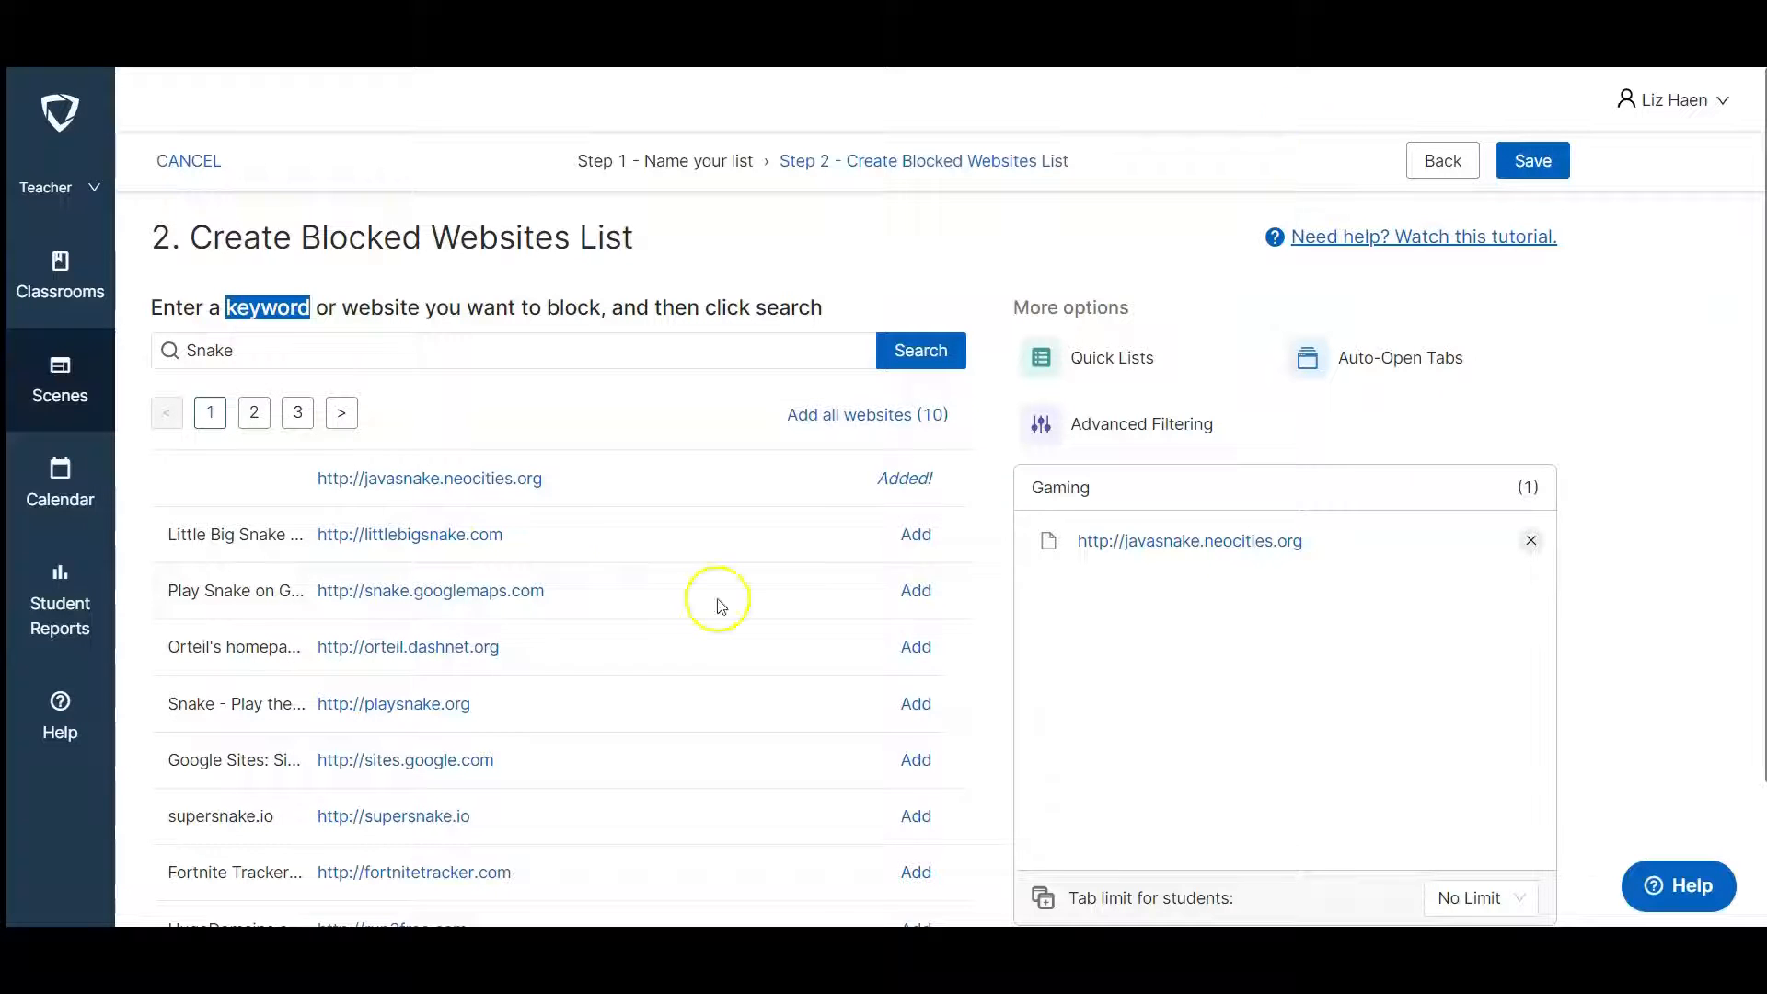
{"action": "left_click", "coordinate": [948, 541]}
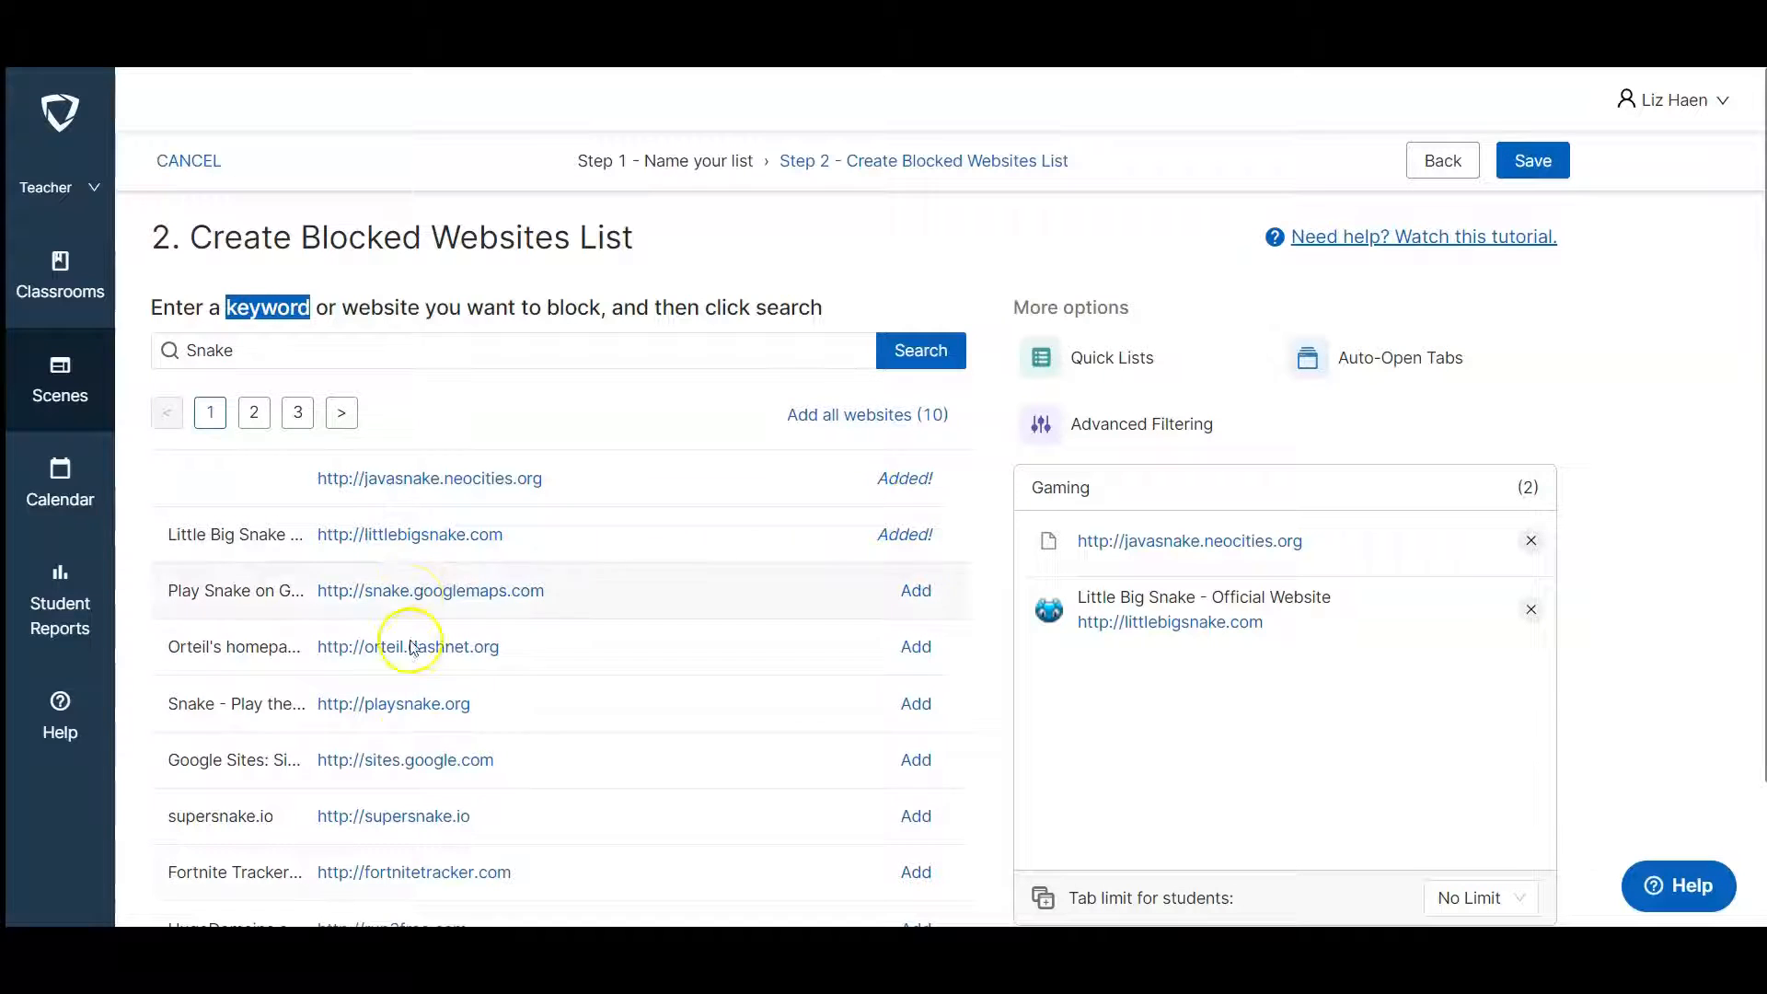
Add all websites on the first page of the Snake results to the Gaming list at once.
{"action": "scroll", "coordinate": [396, 801], "scroll_direction": "down", "scroll_amount": 2}
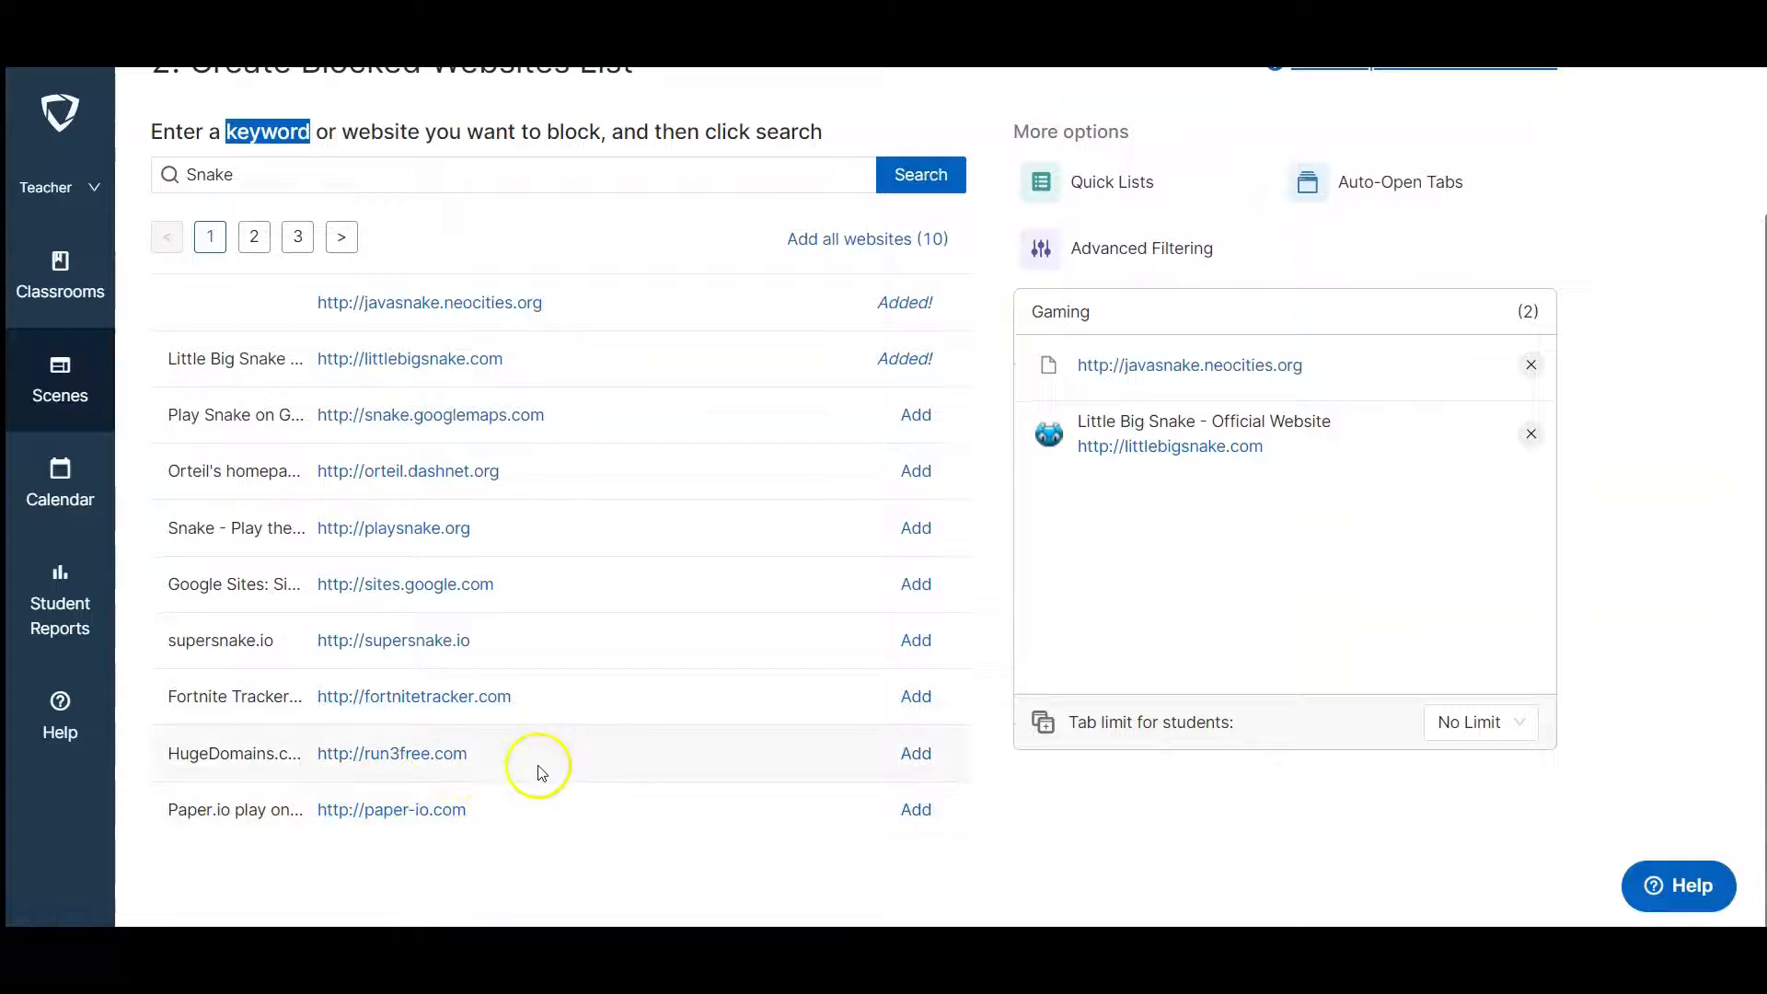
{"action": "scroll", "coordinate": [491, 782], "scroll_direction": "up", "scroll_amount": 2}
{"action": "scroll", "coordinate": [515, 750], "scroll_direction": "down", "scroll_amount": 2}
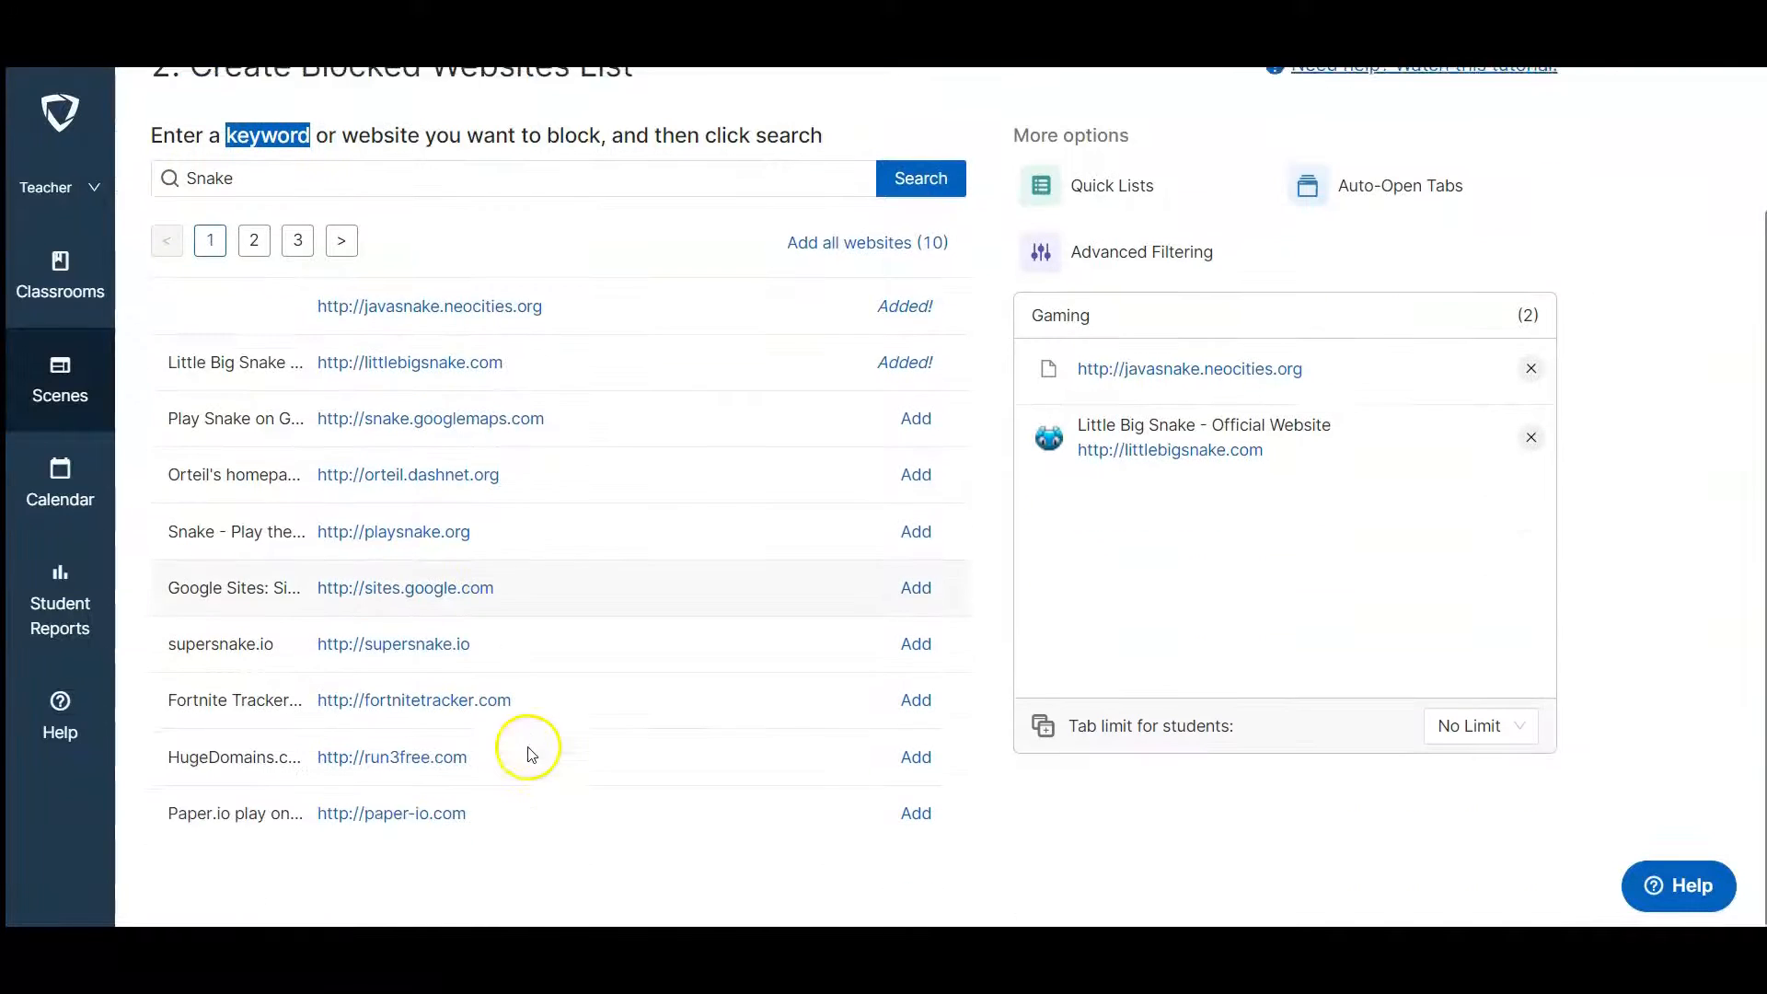
{"action": "left_click", "coordinate": [898, 237]}
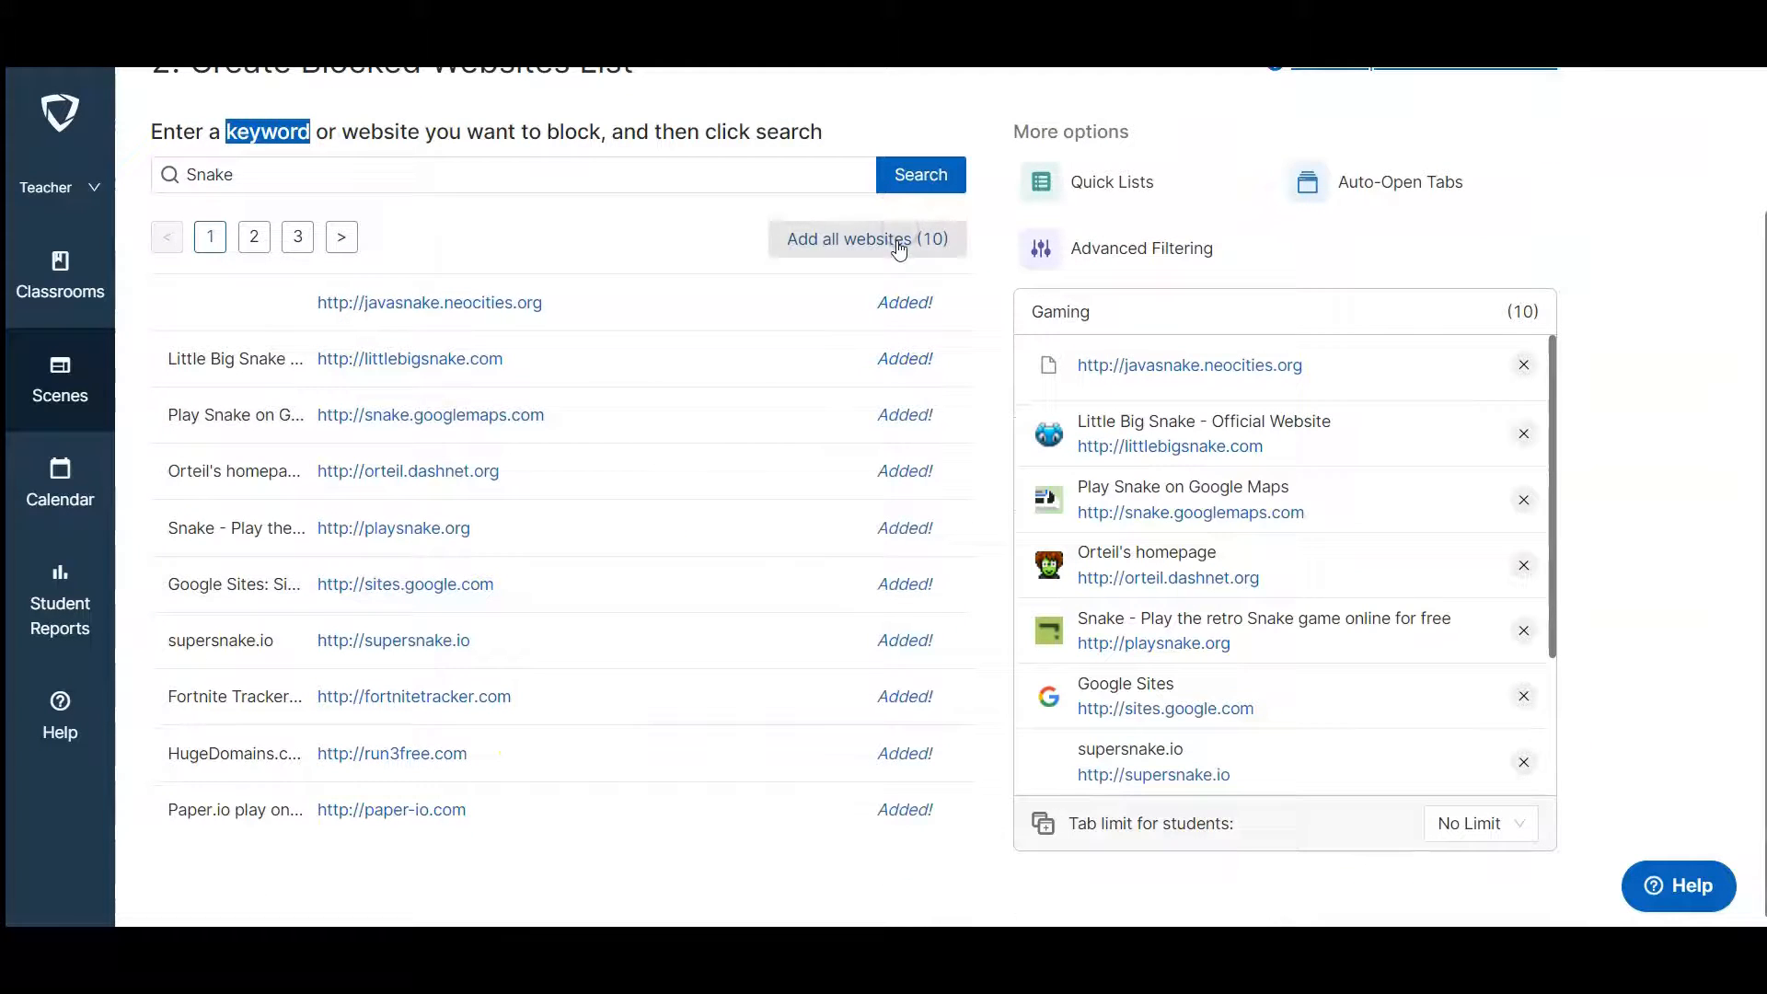
Review the websites in the Gaming list and view page 2 of the Snake search results.
{"action": "scroll", "coordinate": [1229, 562], "scroll_direction": "down", "scroll_amount": 3}
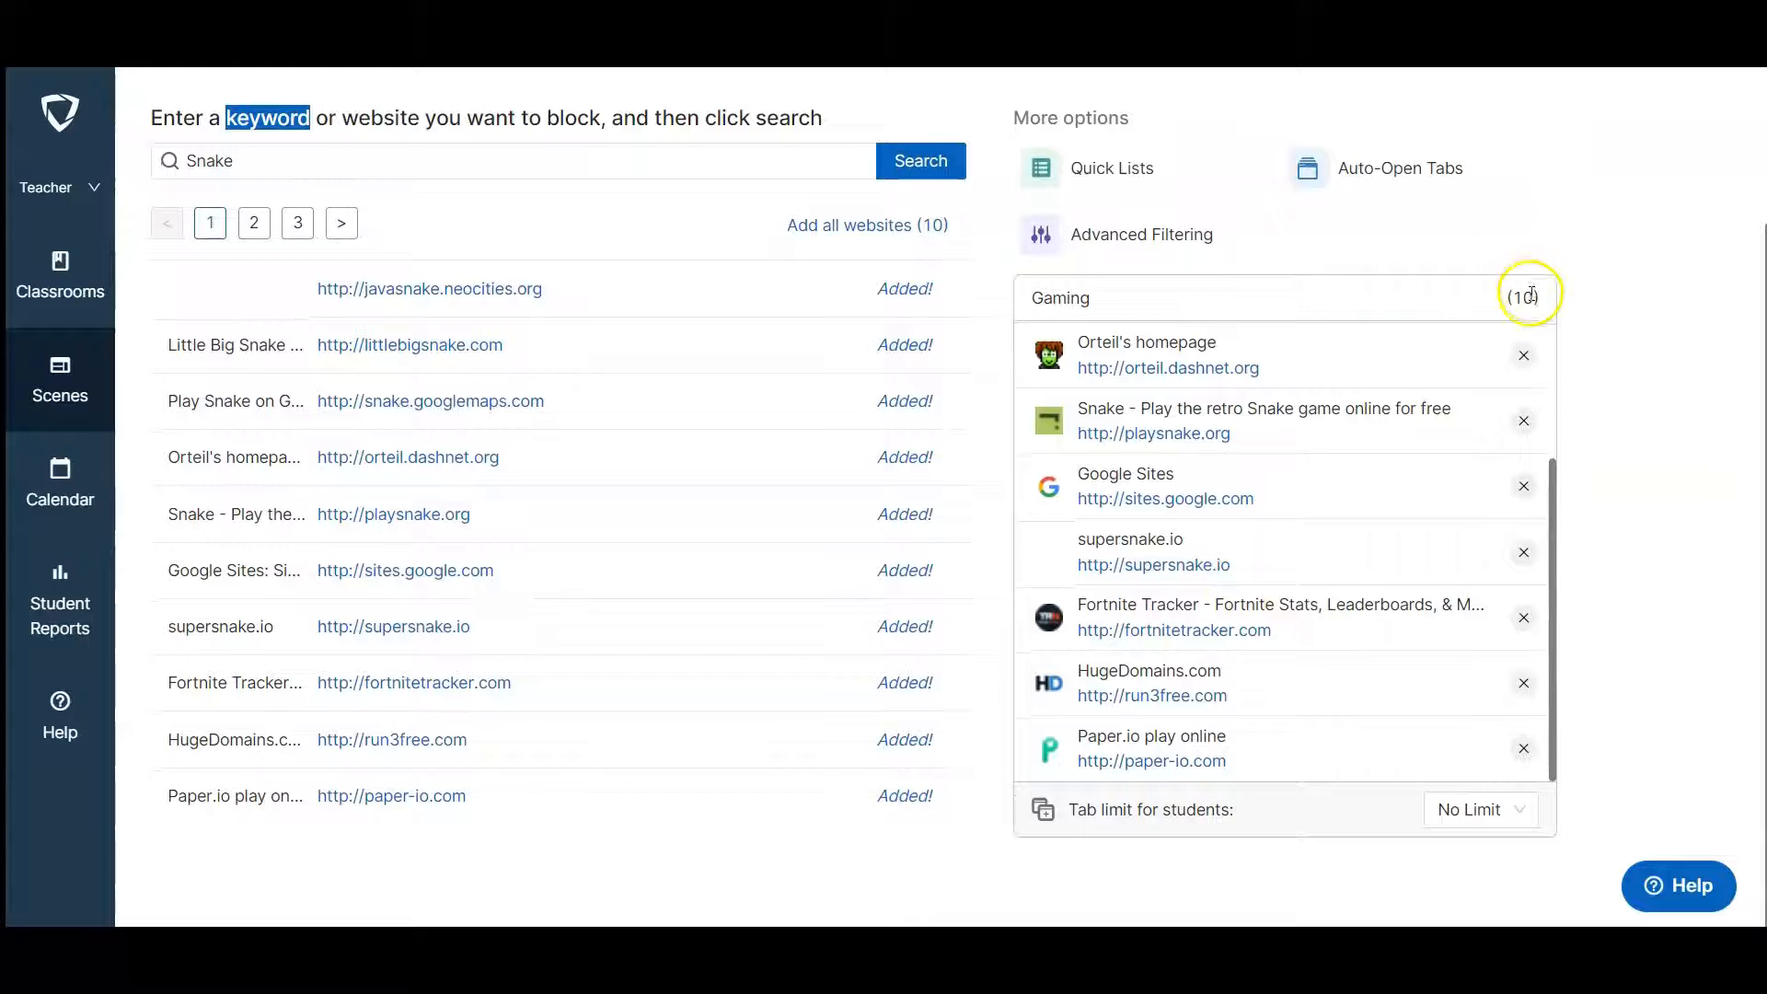
{"action": "left_click_drag", "start_coordinate": [1534, 299], "coordinate": [1523, 299]}
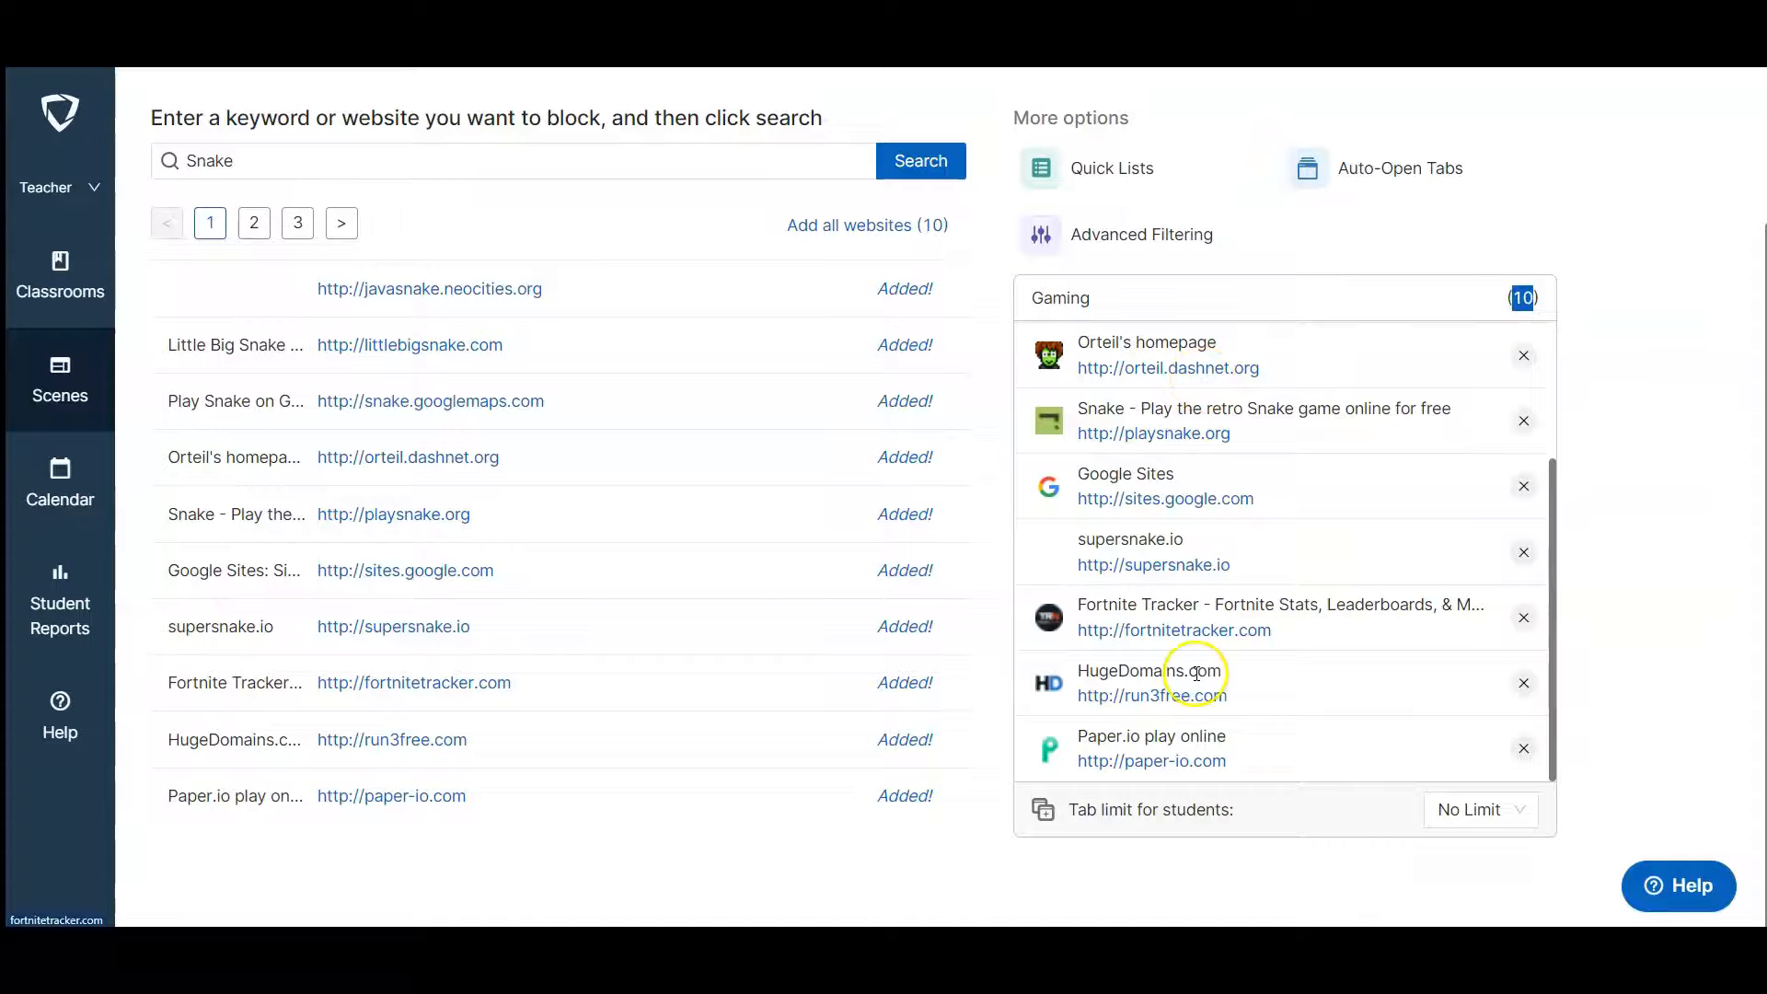
{"action": "scroll", "coordinate": [1201, 669], "scroll_direction": "up", "scroll_amount": 3}
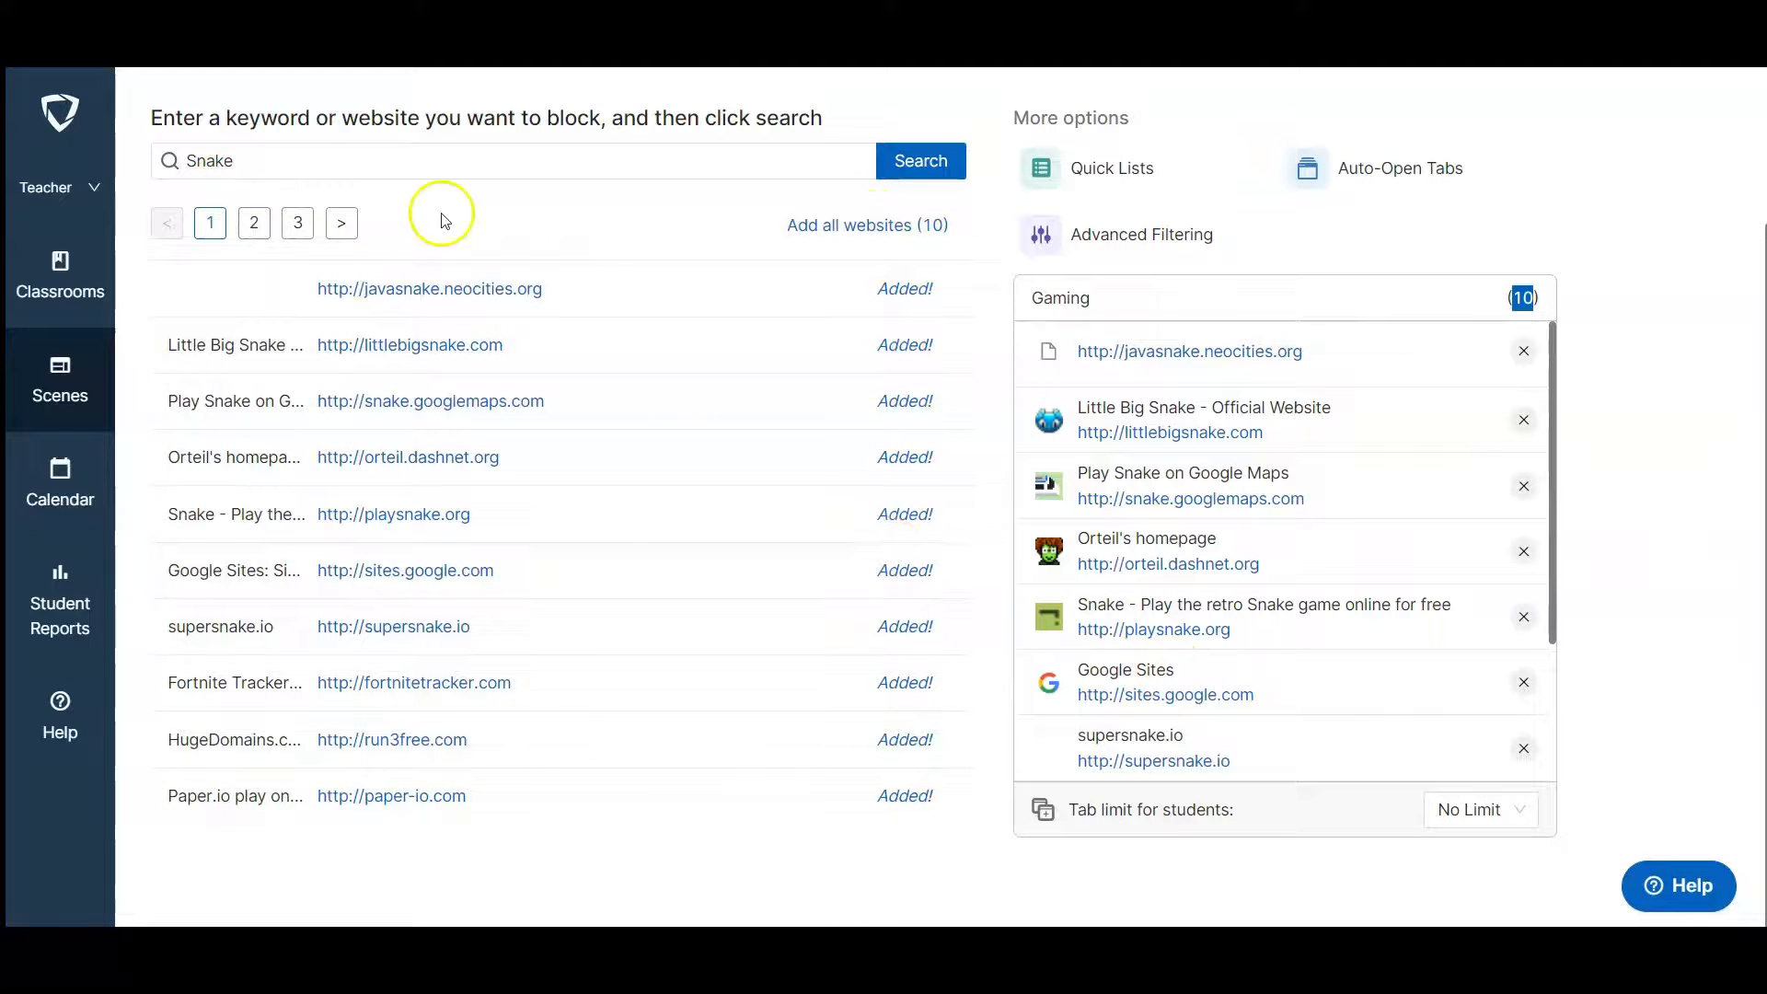
{"action": "left_click", "coordinate": [255, 228]}
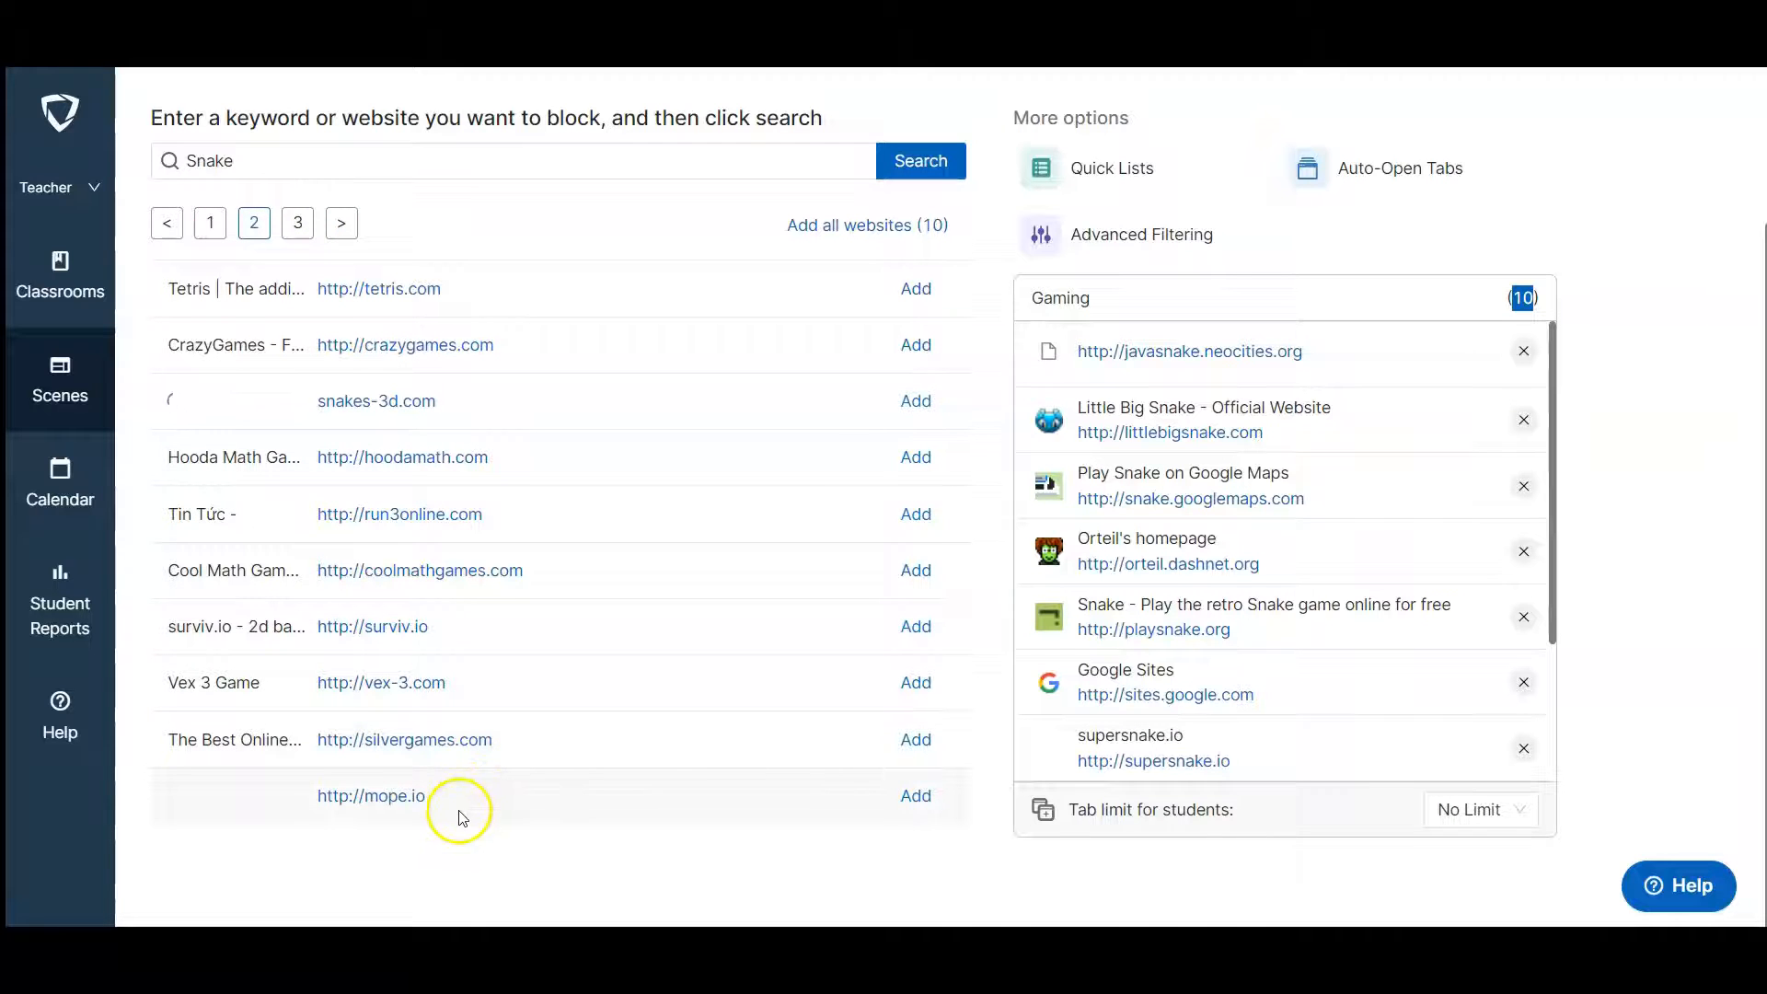
{"action": "scroll", "coordinate": [465, 810], "scroll_direction": "up", "scroll_amount": 2}
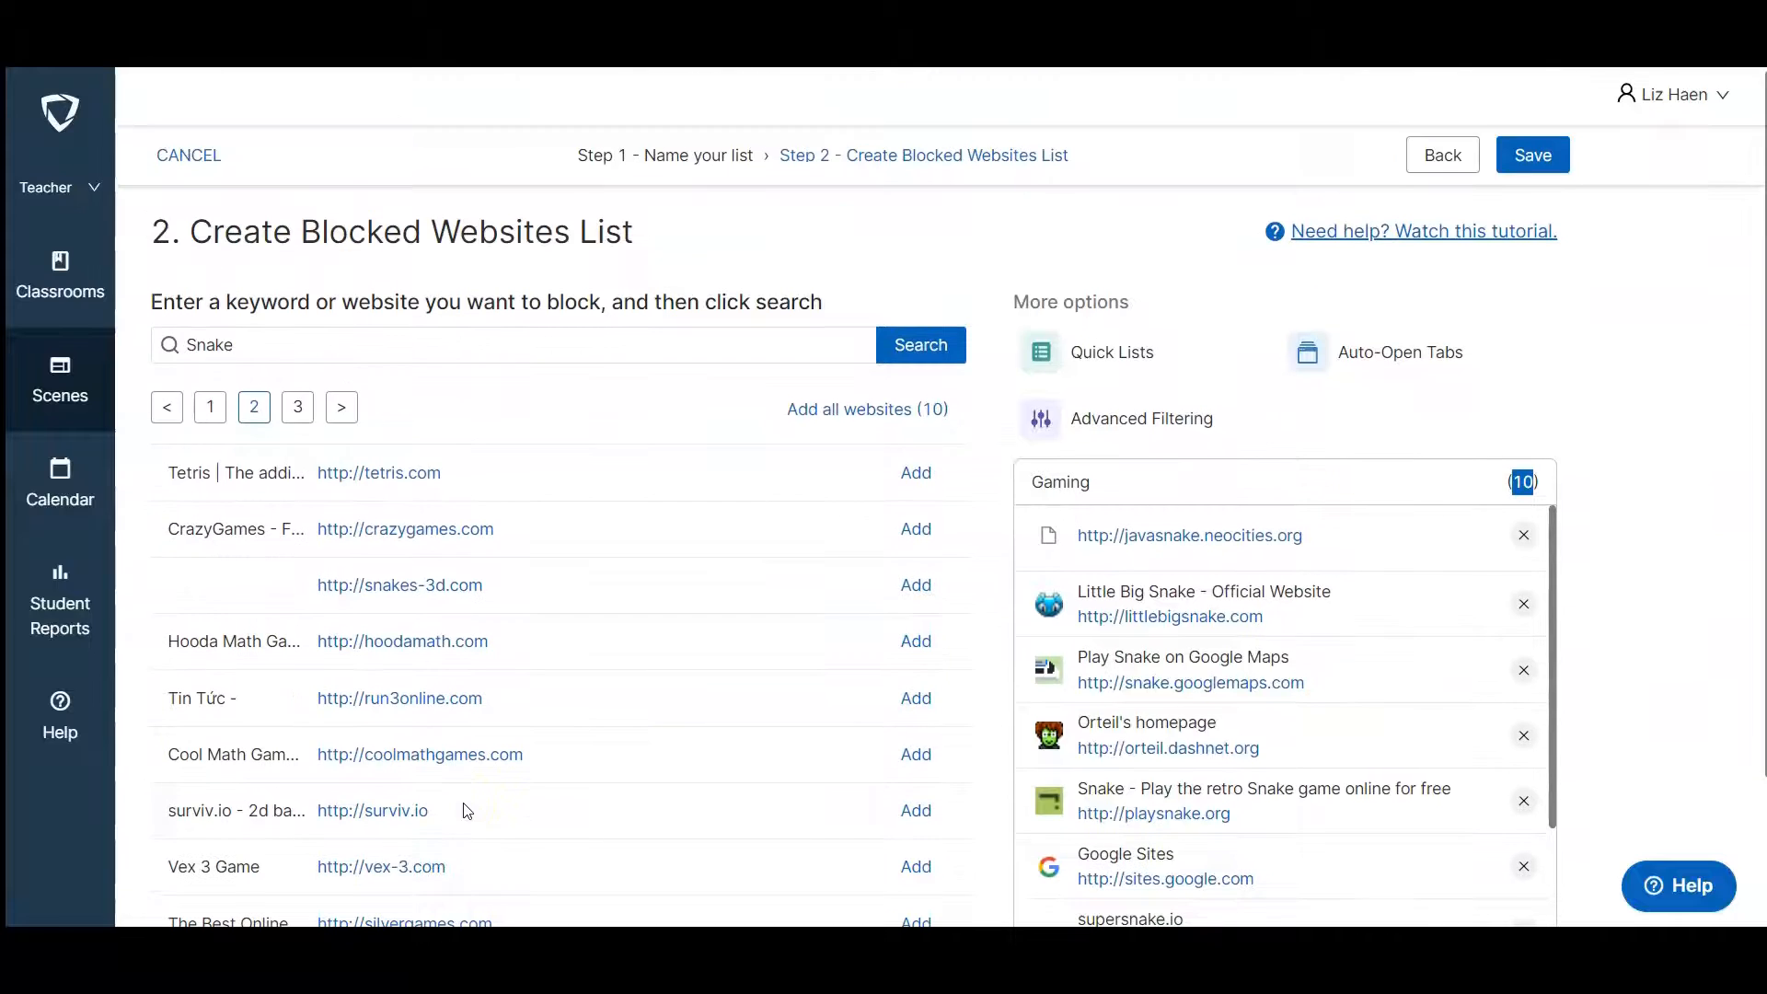
Add tetris.com and crazygames.com from page 2 of the Snake results to the Gaming list.
{"action": "left_click", "coordinate": [250, 346]}
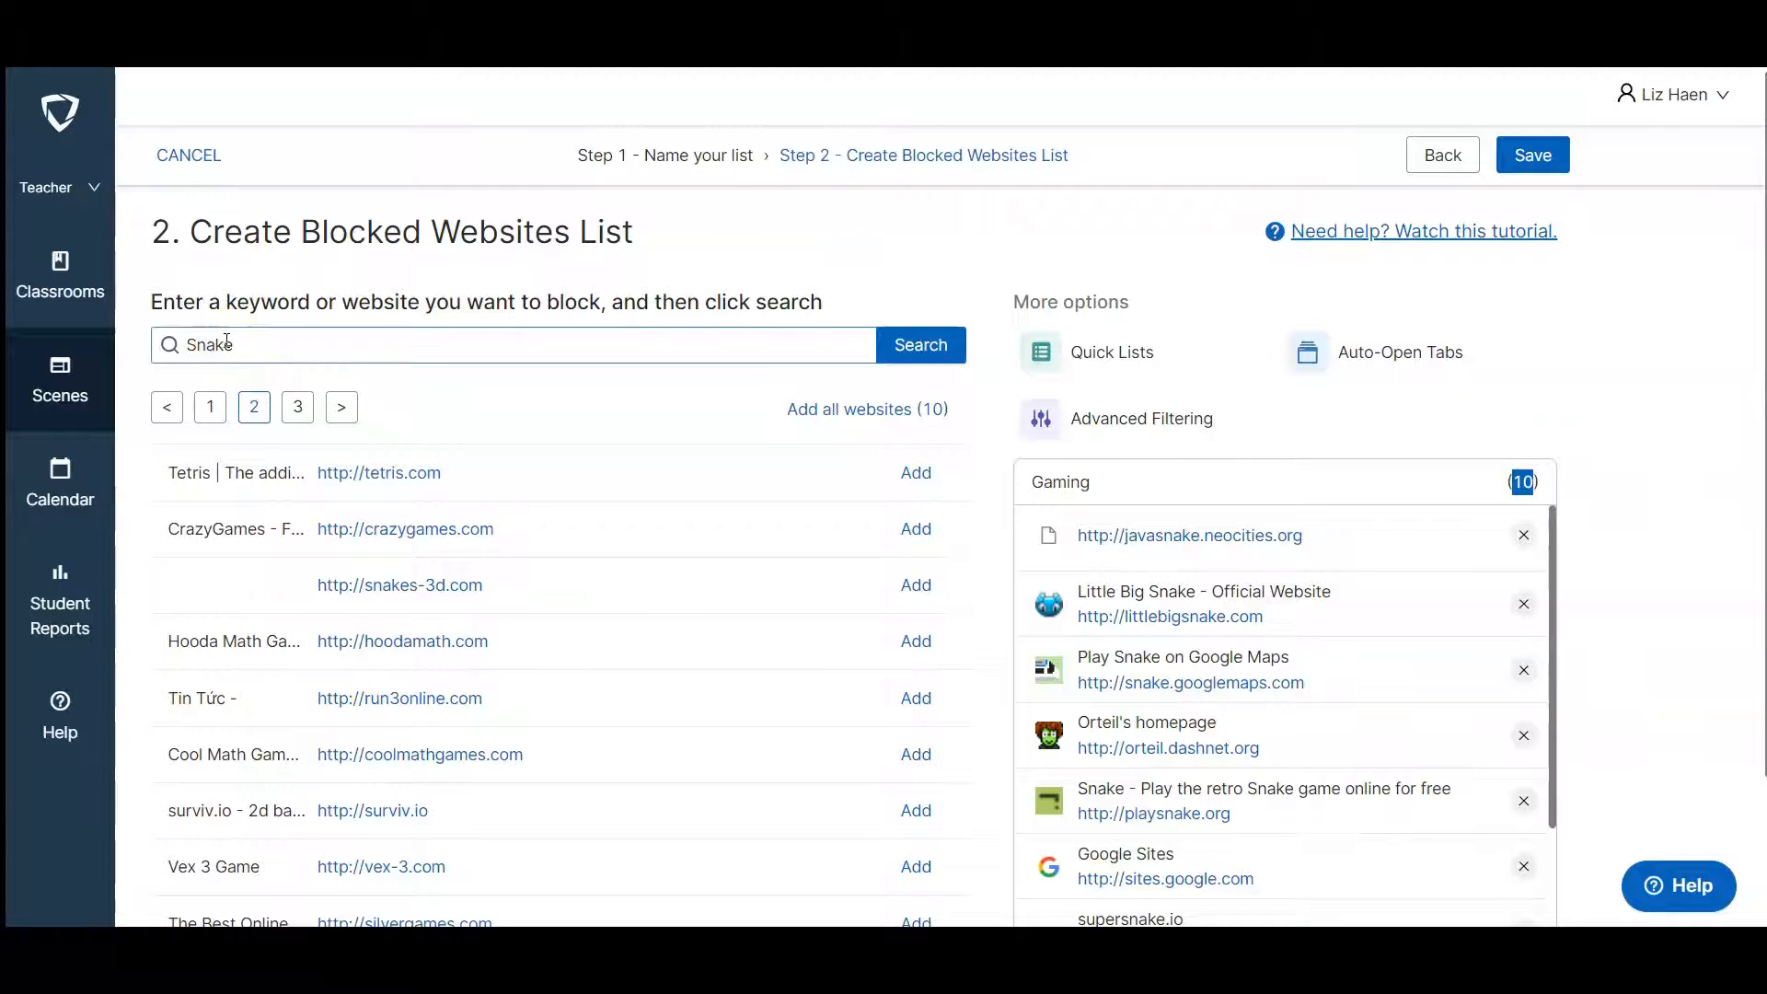
{"action": "scroll", "coordinate": [228, 341], "scroll_direction": "down", "scroll_amount": 1}
{"action": "left_click", "coordinate": [914, 381]}
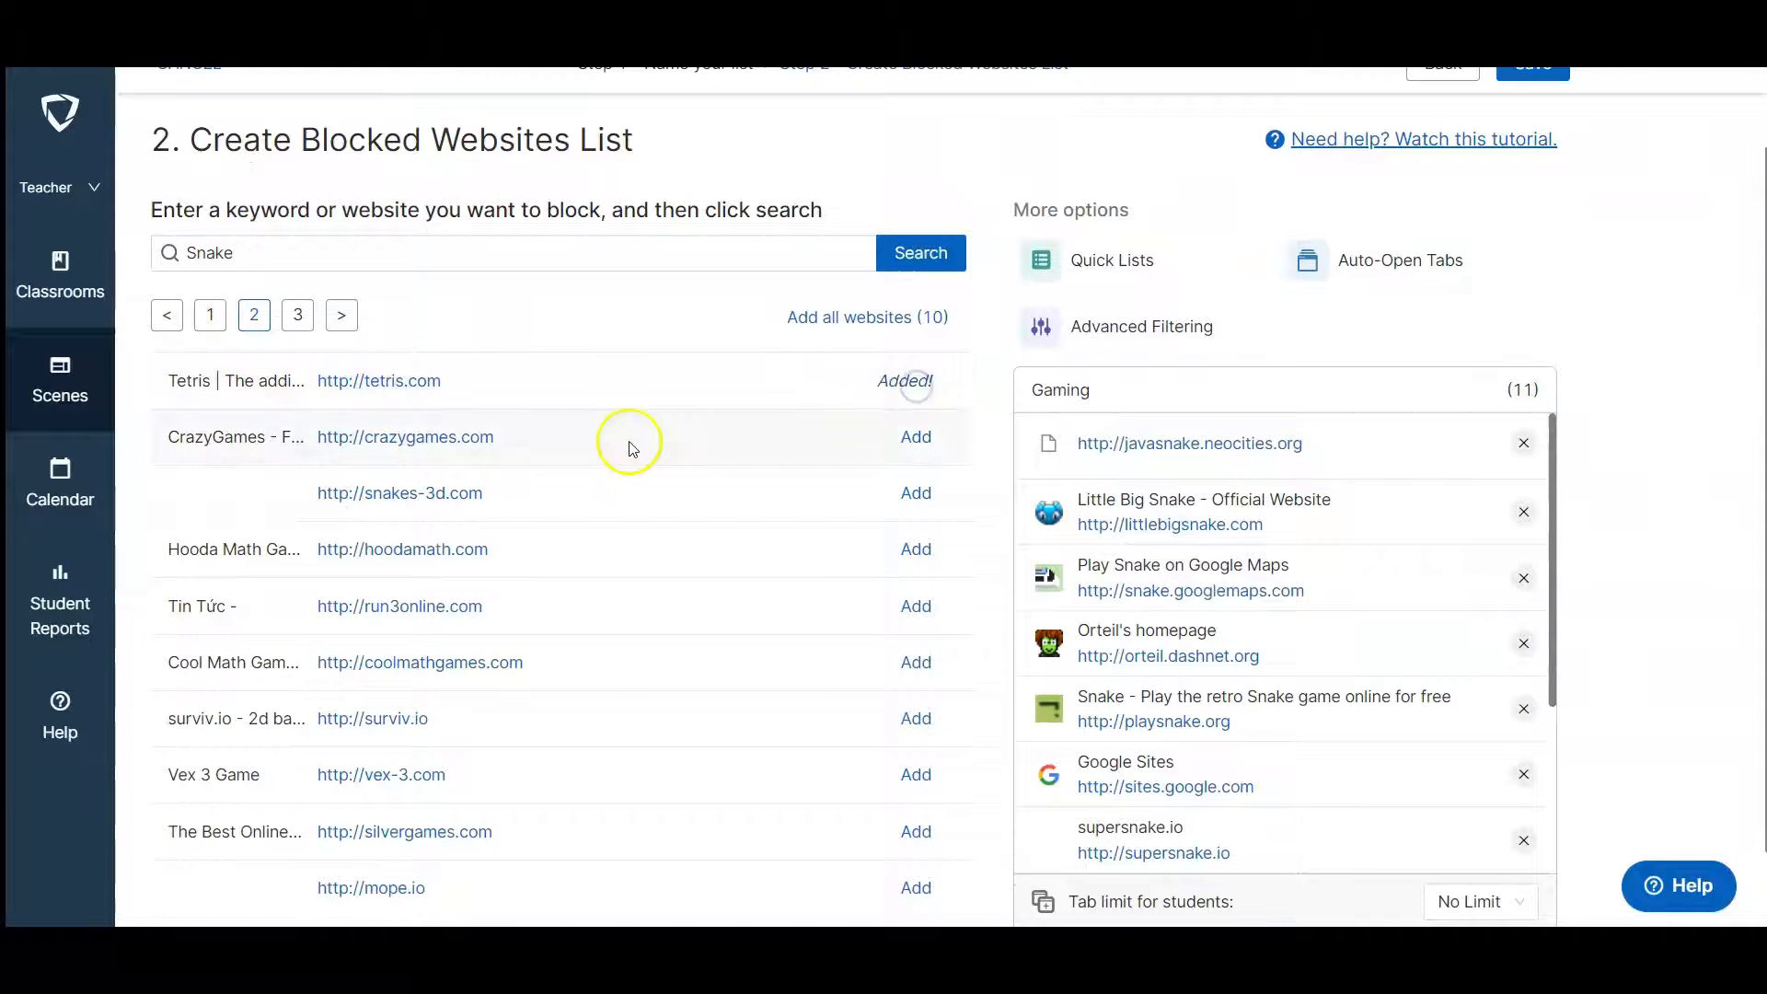
{"action": "left_click", "coordinate": [925, 442]}
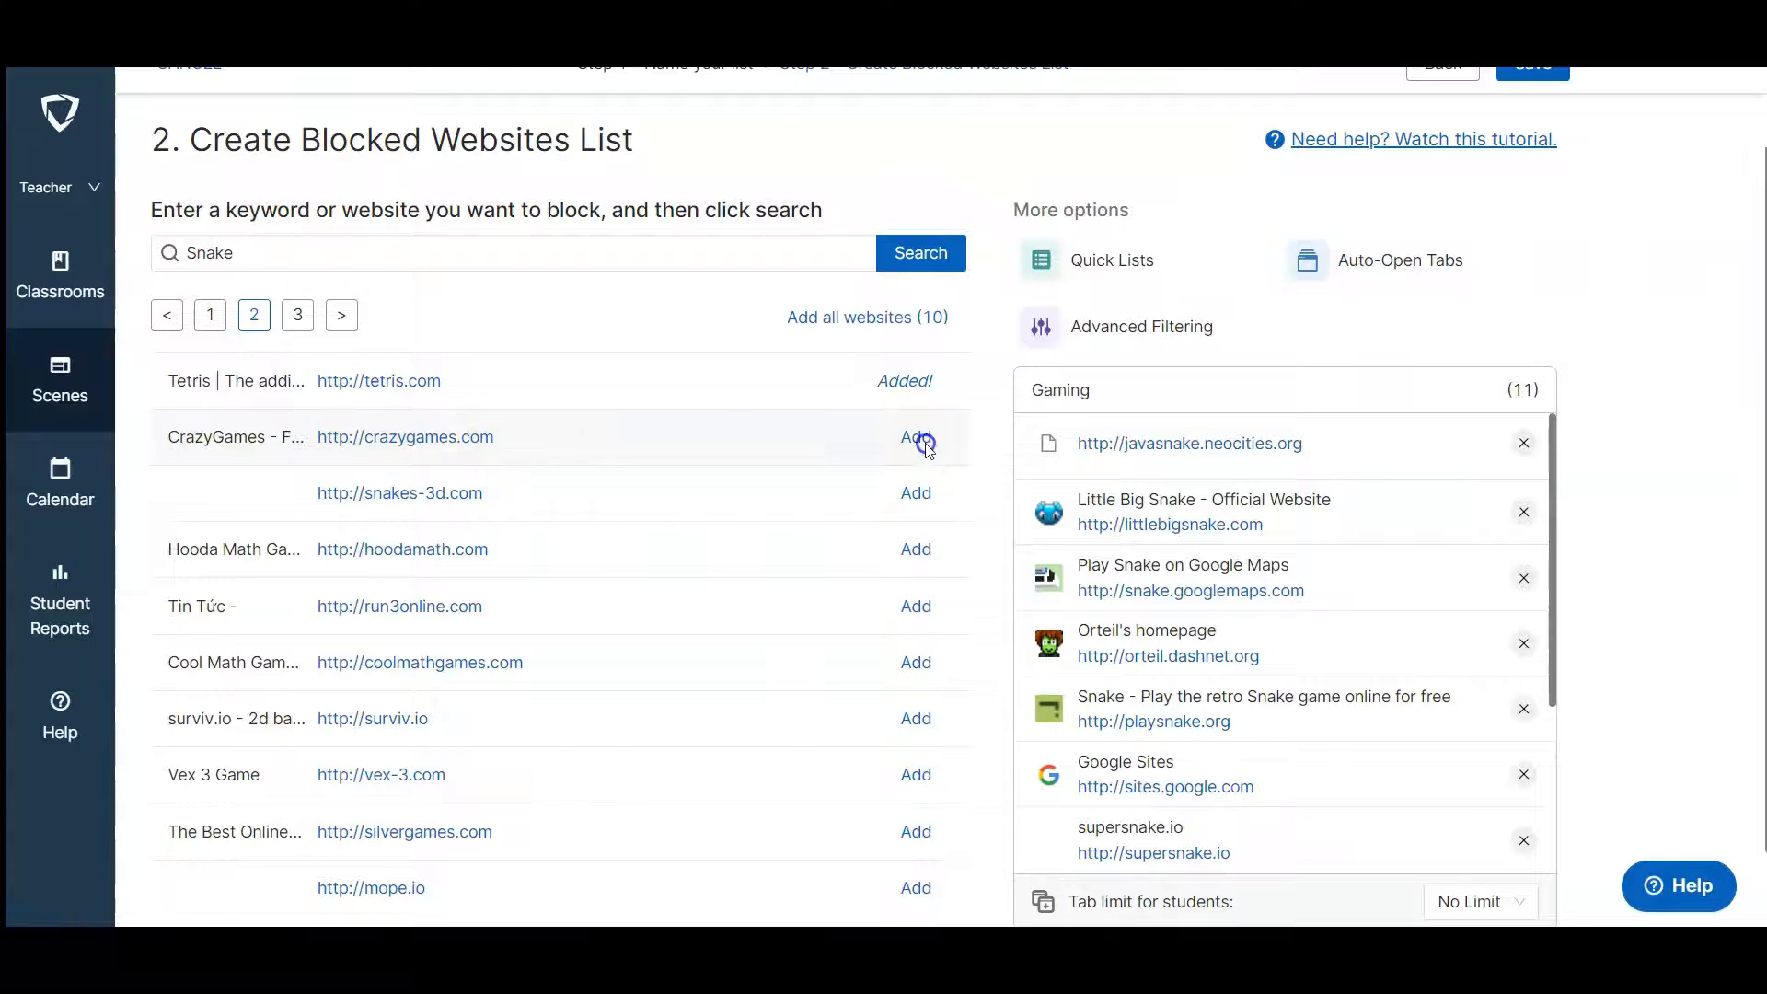
Open snakes-3d.com from the search results and examine the site's content.
{"action": "left_click", "coordinate": [408, 498]}
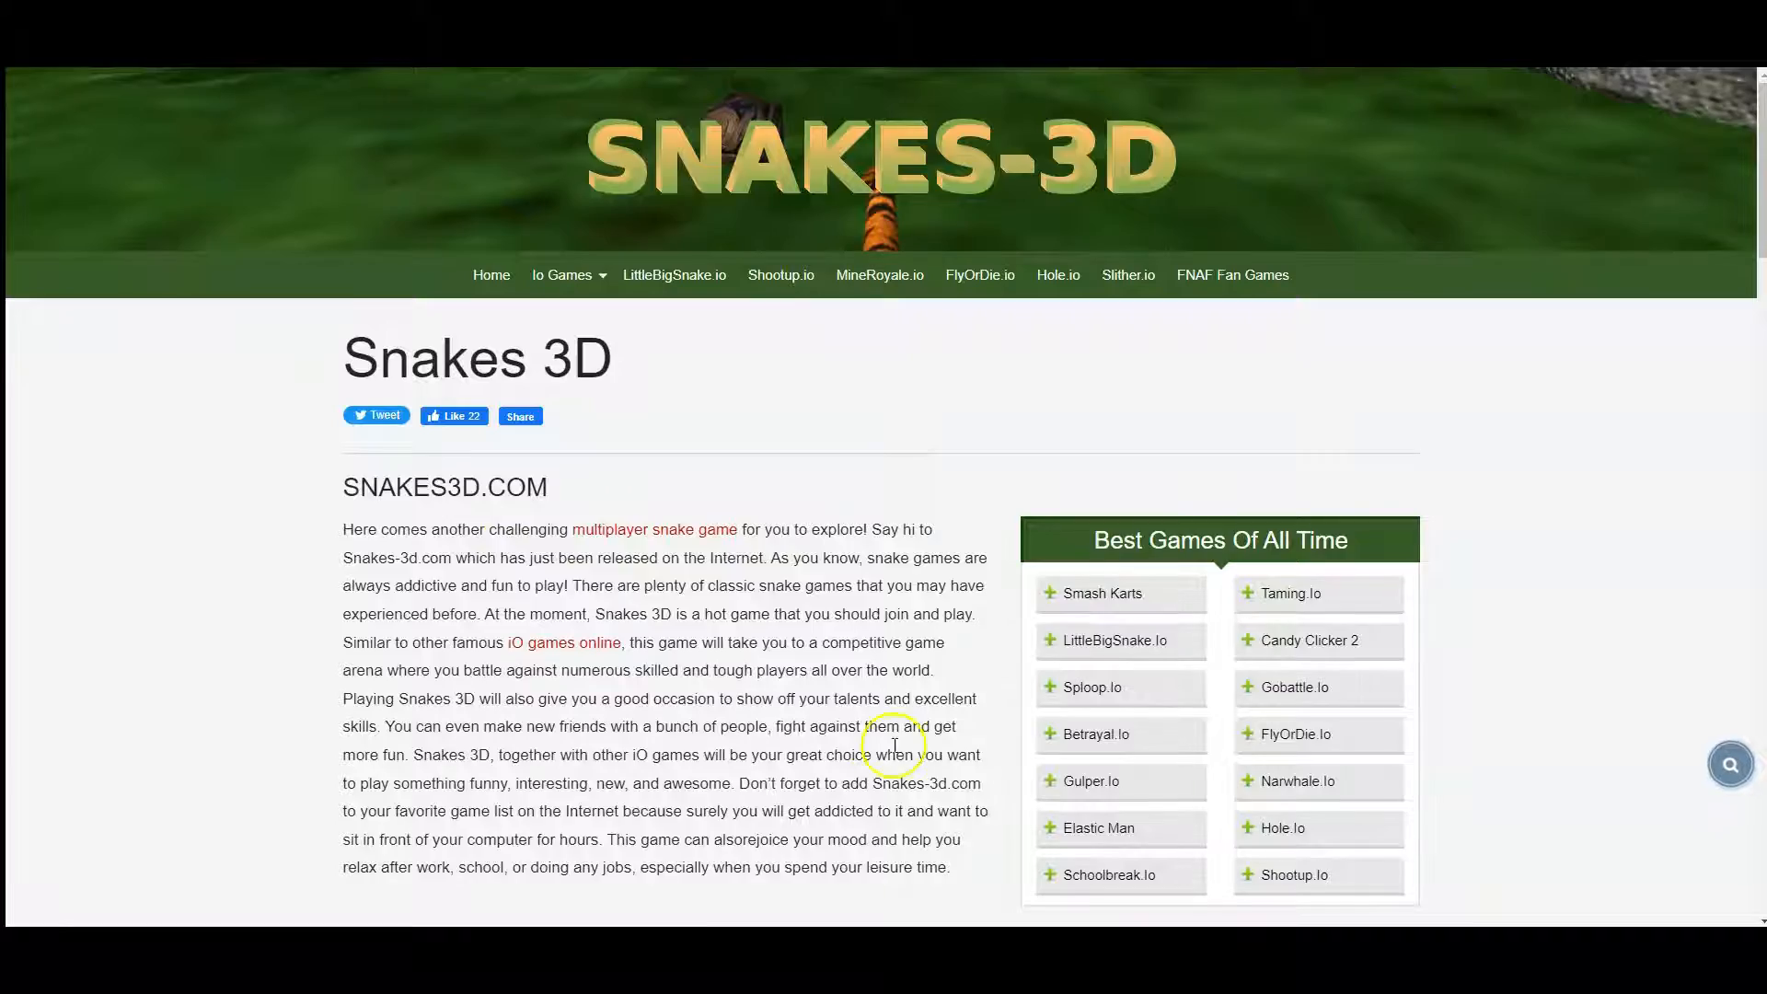
{"action": "scroll", "coordinate": [840, 841], "scroll_direction": "down", "scroll_amount": 10}
{"action": "scroll", "coordinate": [1057, 497], "scroll_direction": "up", "scroll_amount": 4}
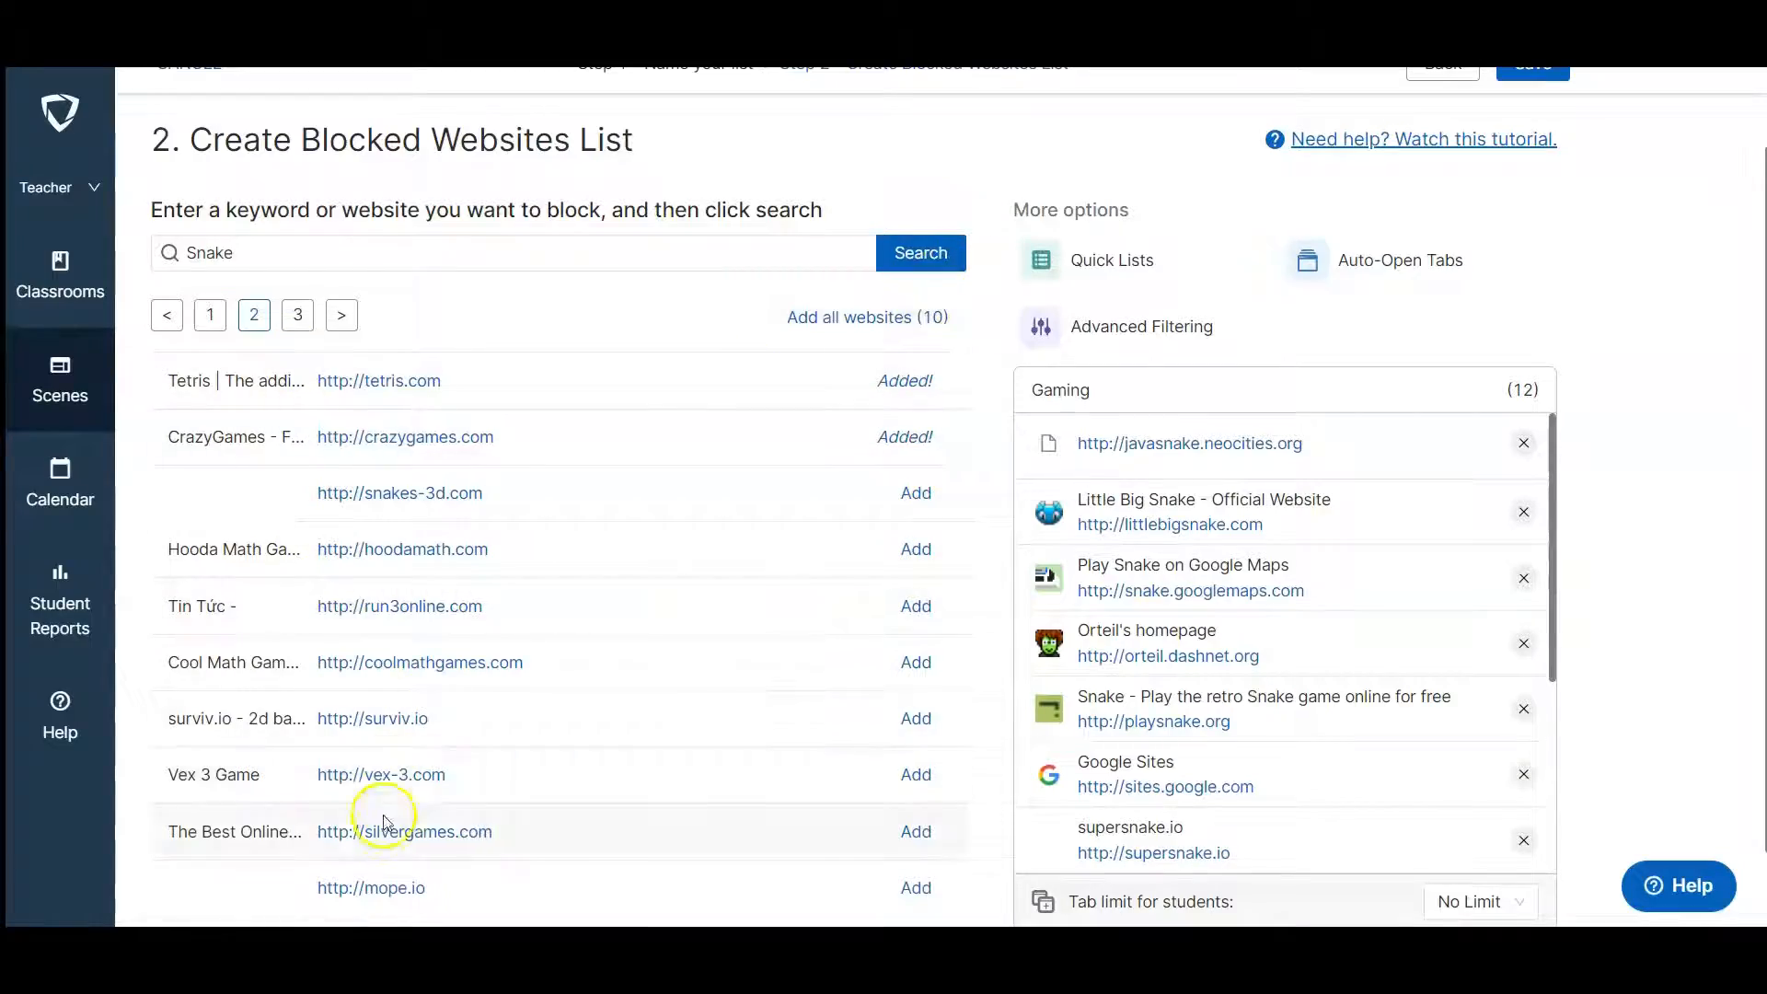
Add all websites on pages 2 and 3 of the Snake results to the Gaming list and save the list.
{"action": "scroll", "coordinate": [423, 700], "scroll_direction": "down", "scroll_amount": 1}
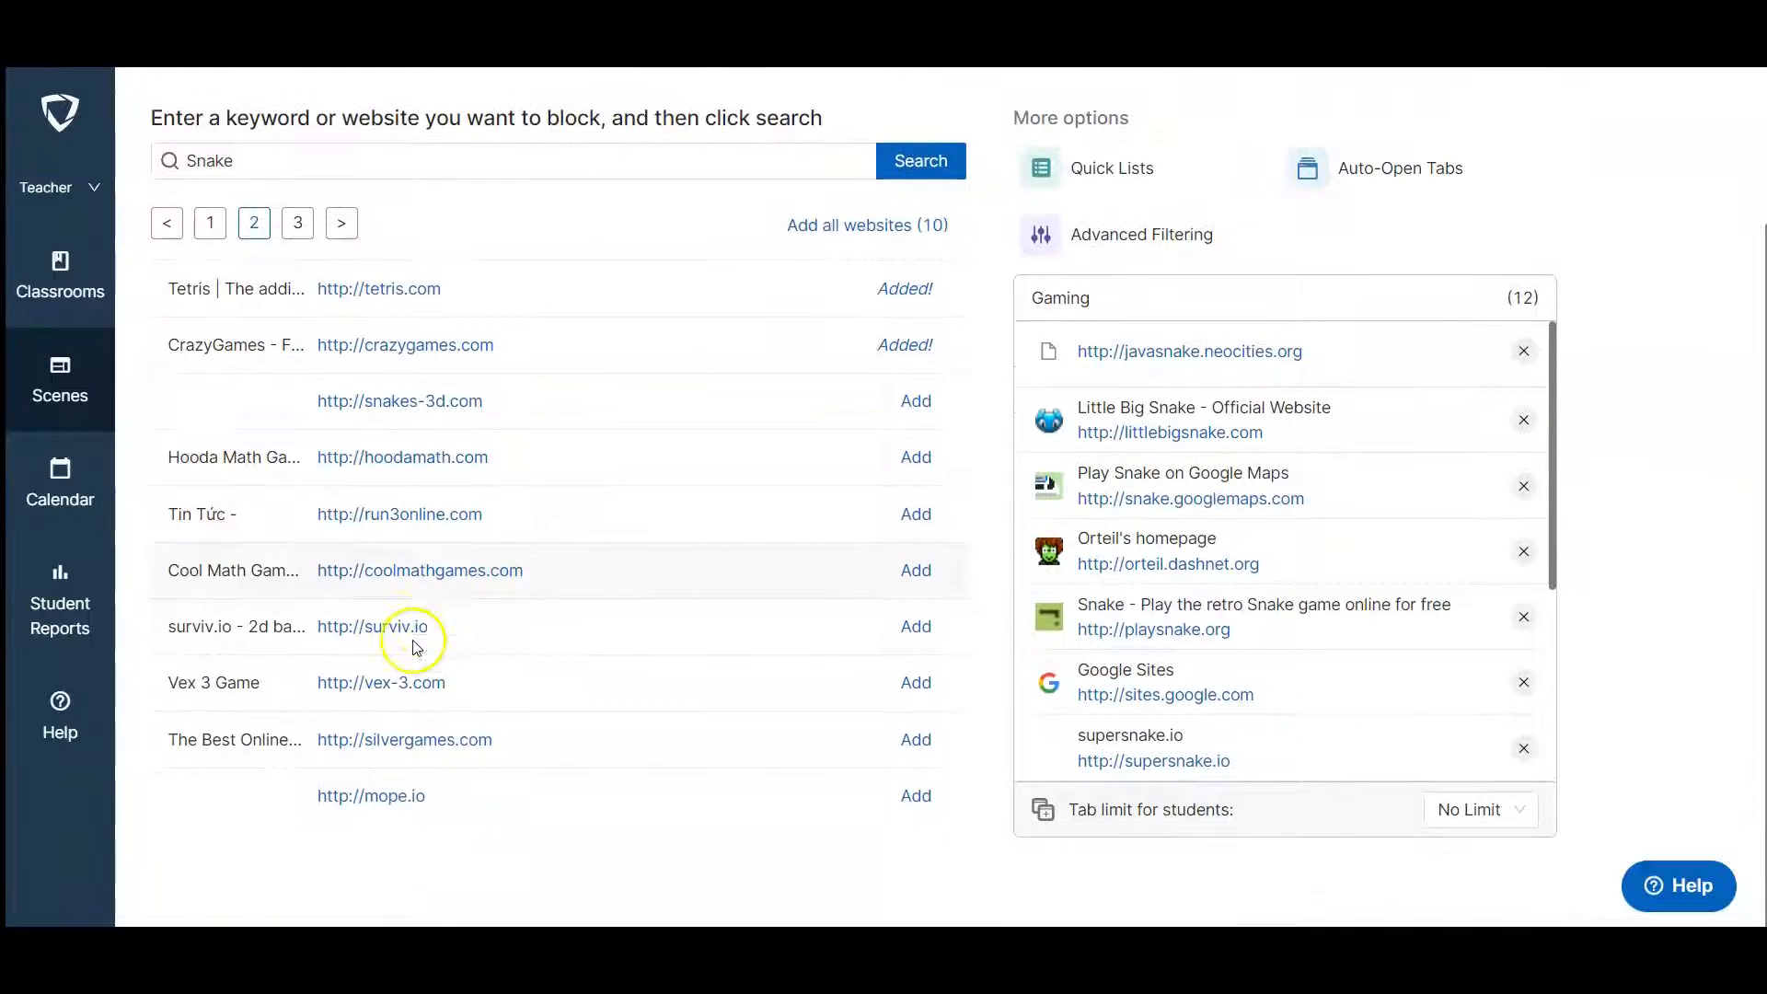
{"action": "left_click", "coordinate": [924, 228]}
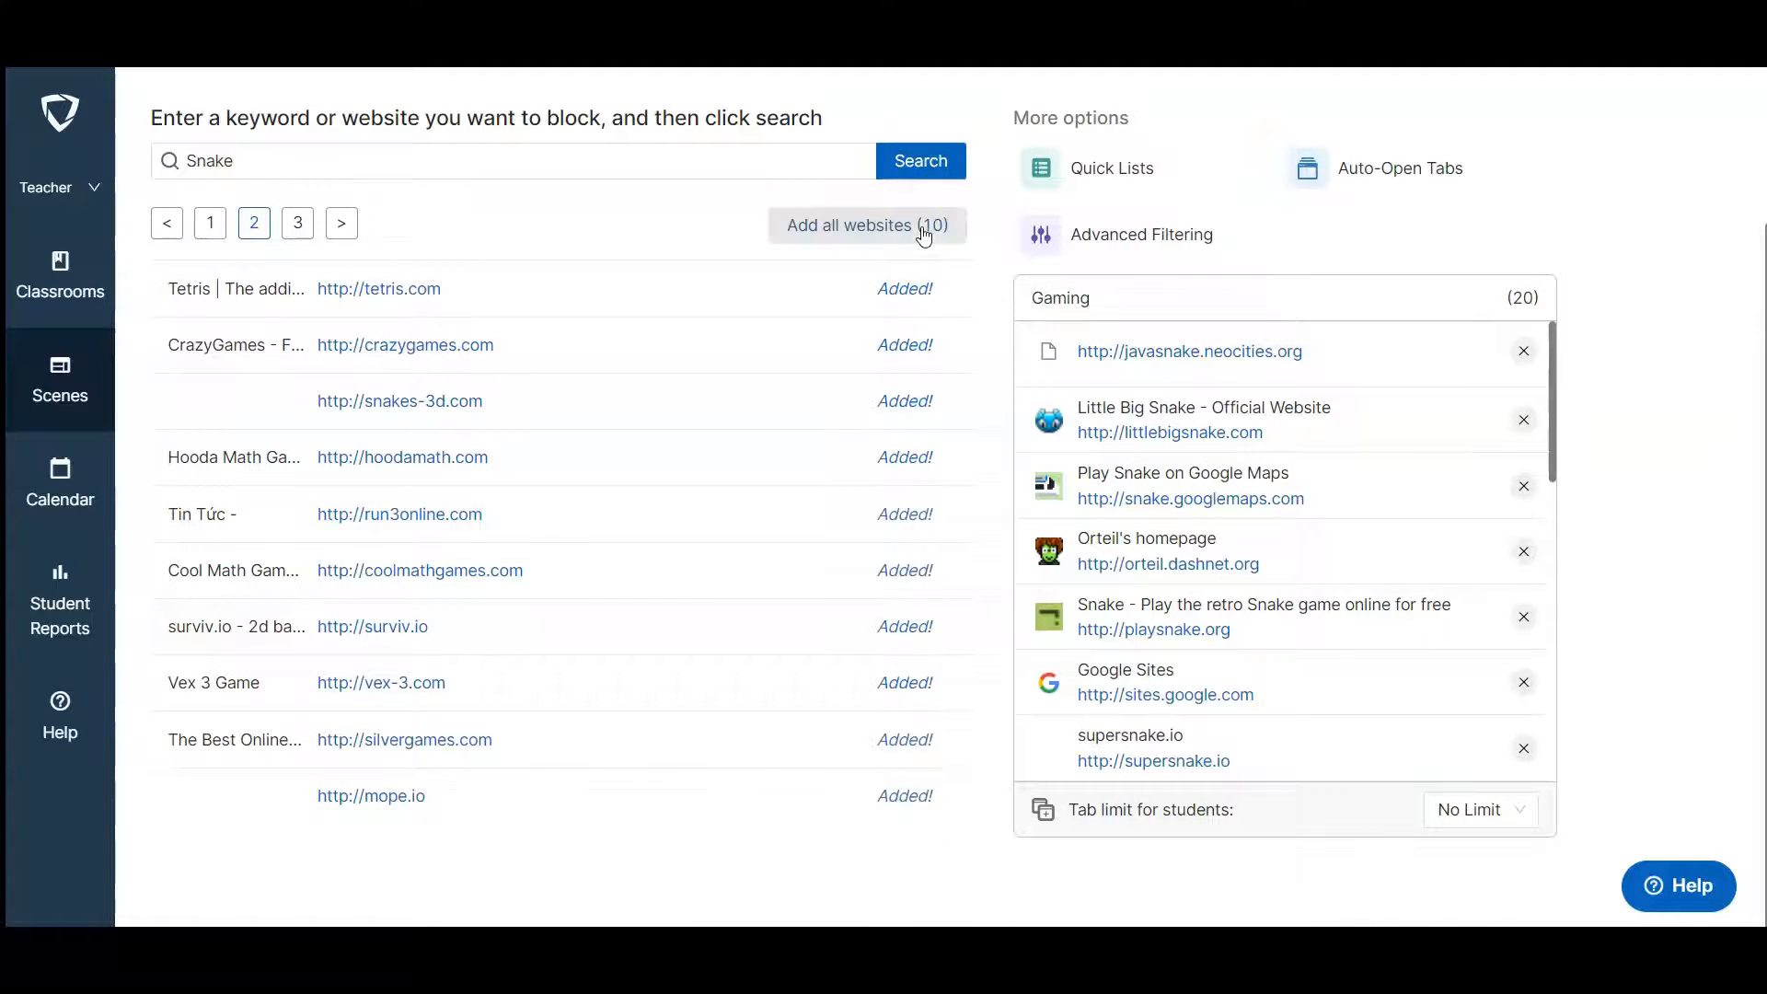
{"action": "left_click", "coordinate": [309, 221]}
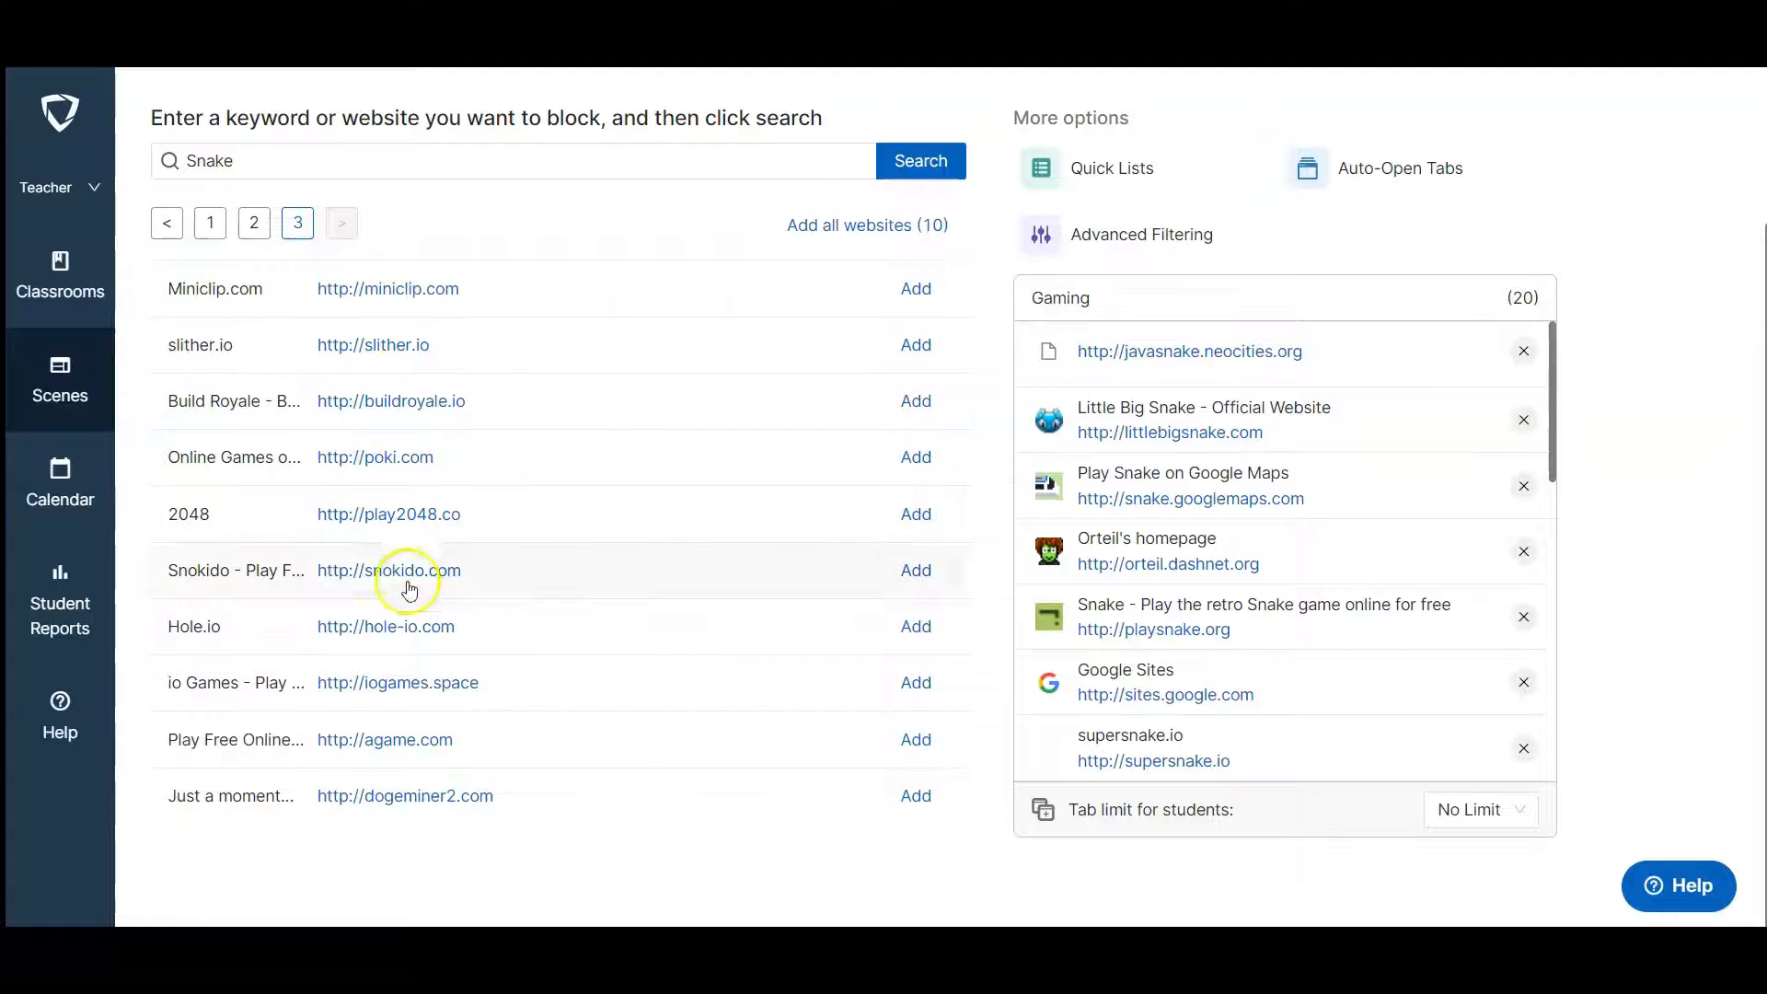
{"action": "left_click", "coordinate": [910, 228]}
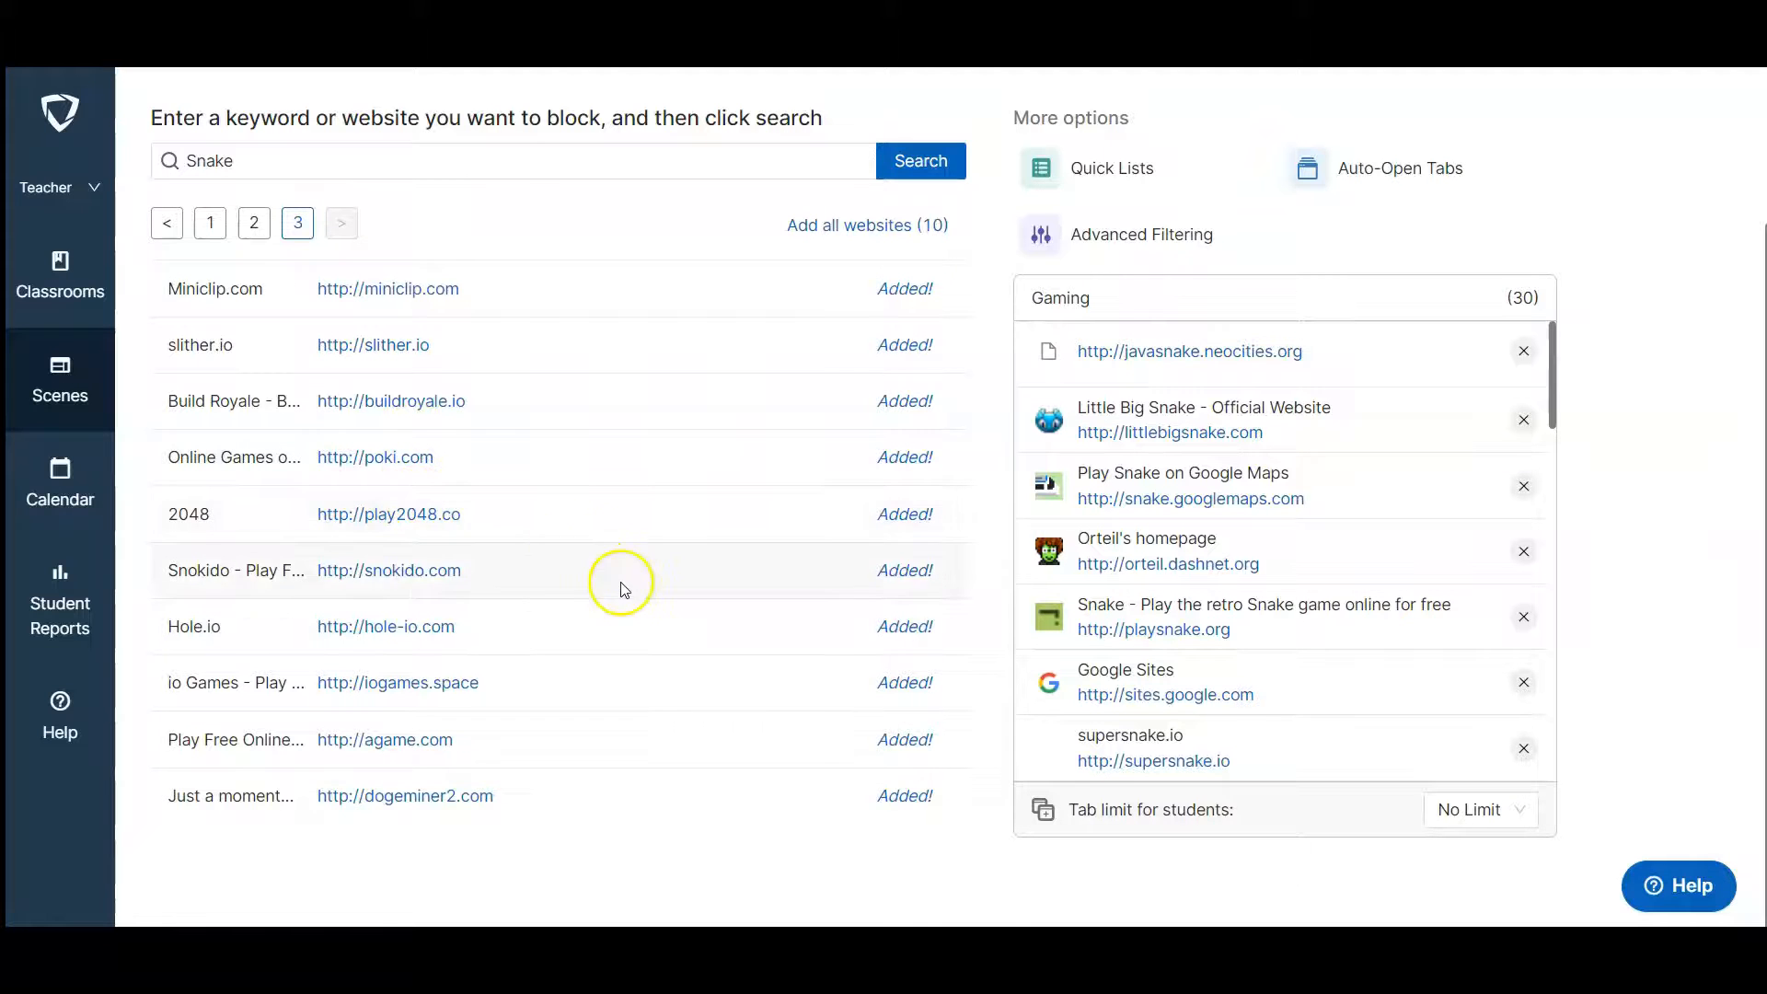
{"action": "scroll", "coordinate": [617, 598], "scroll_direction": "up", "scroll_amount": 2}
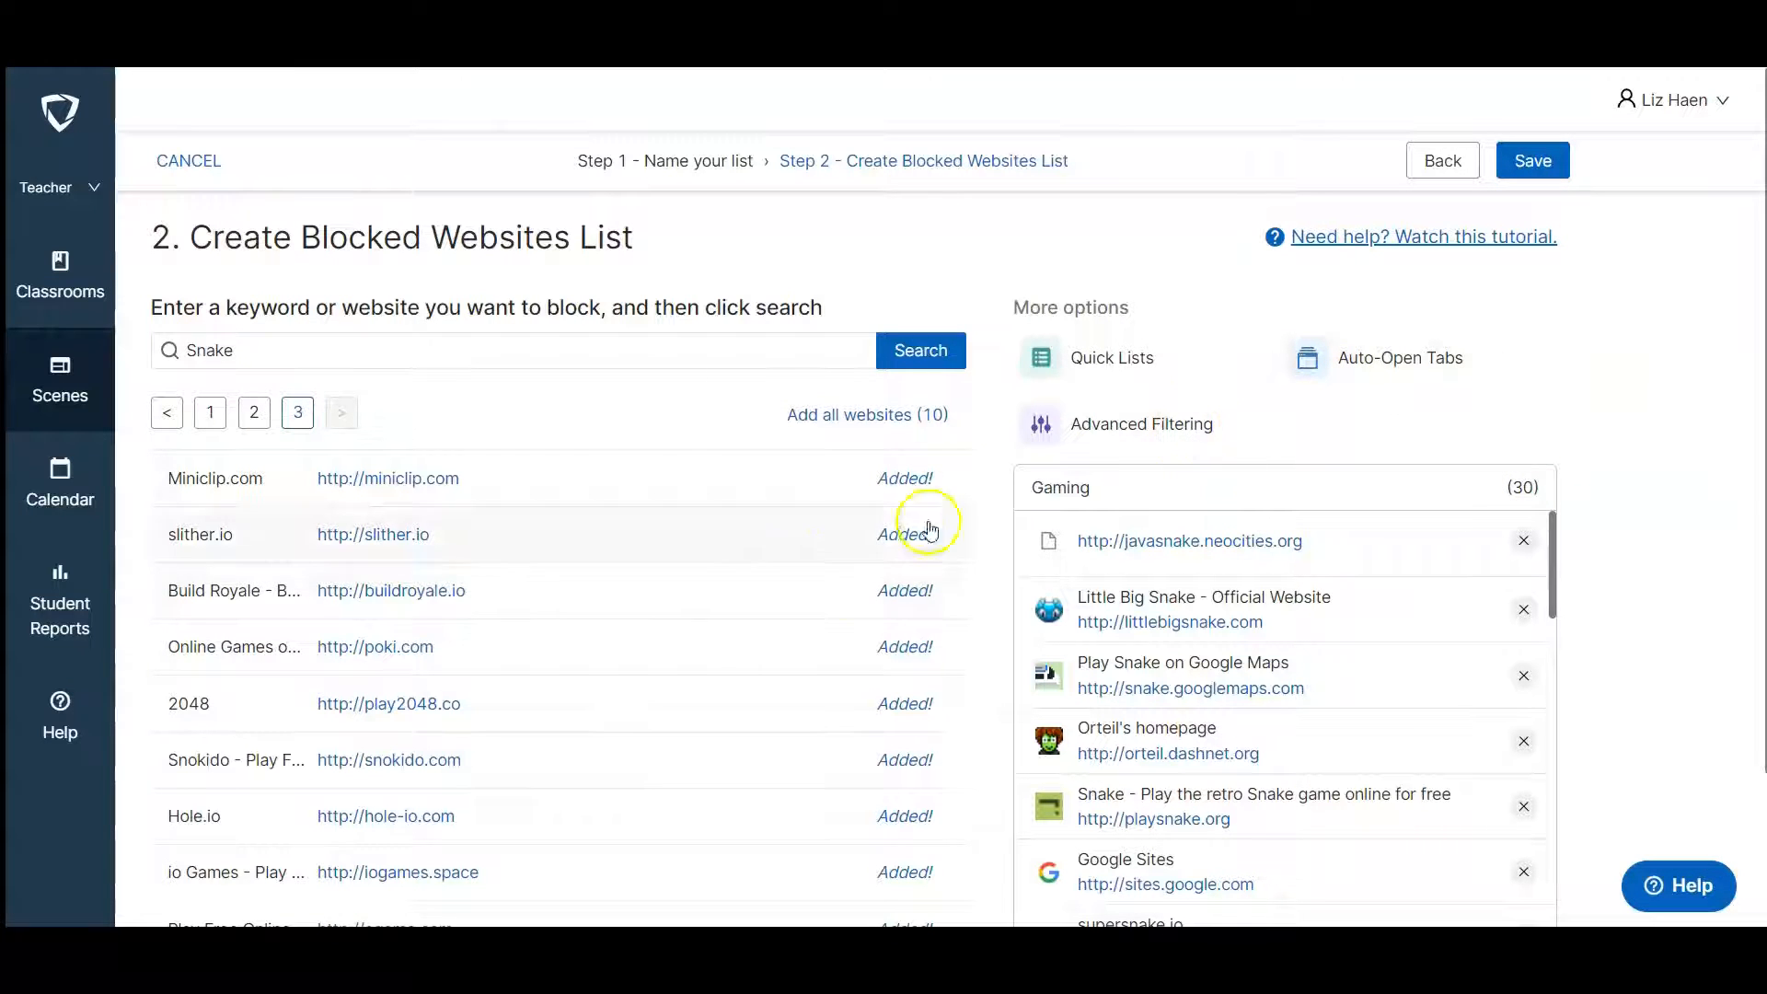
{"action": "left_click", "coordinate": [1525, 166]}
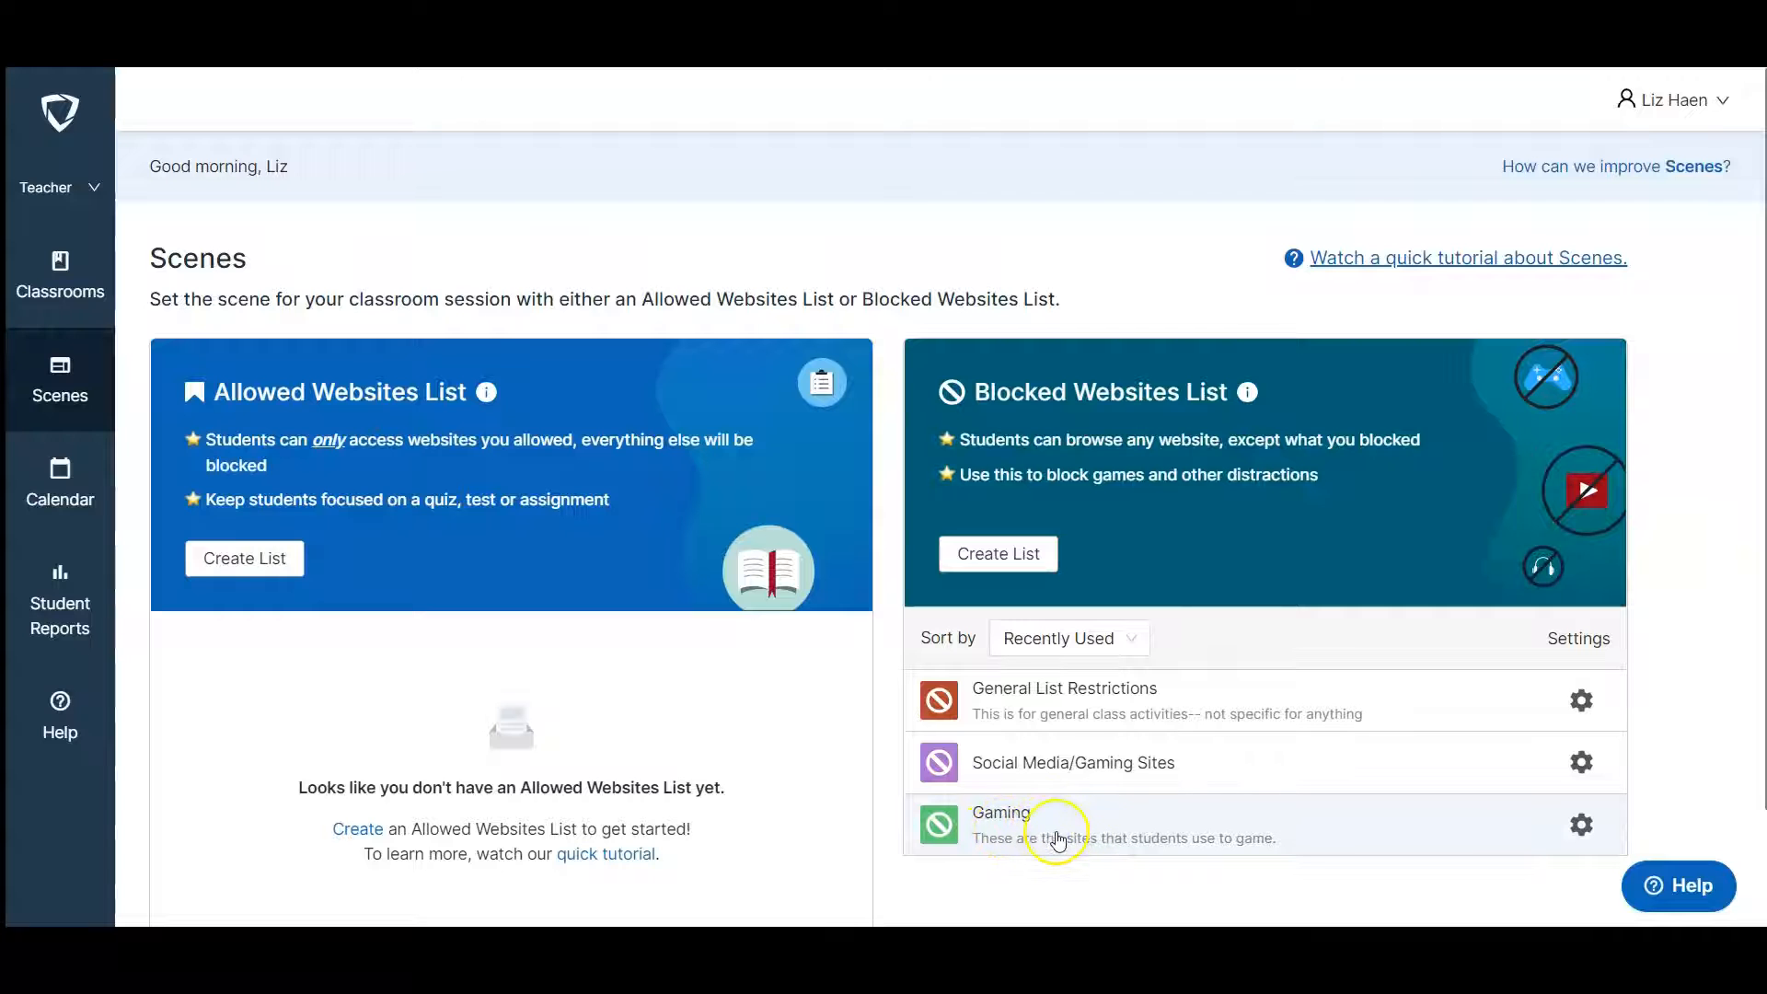
Reopen the Gaming blocked list in its editor, check it over and save it.
{"action": "scroll", "coordinate": [1055, 836], "scroll_direction": "down", "scroll_amount": 1}
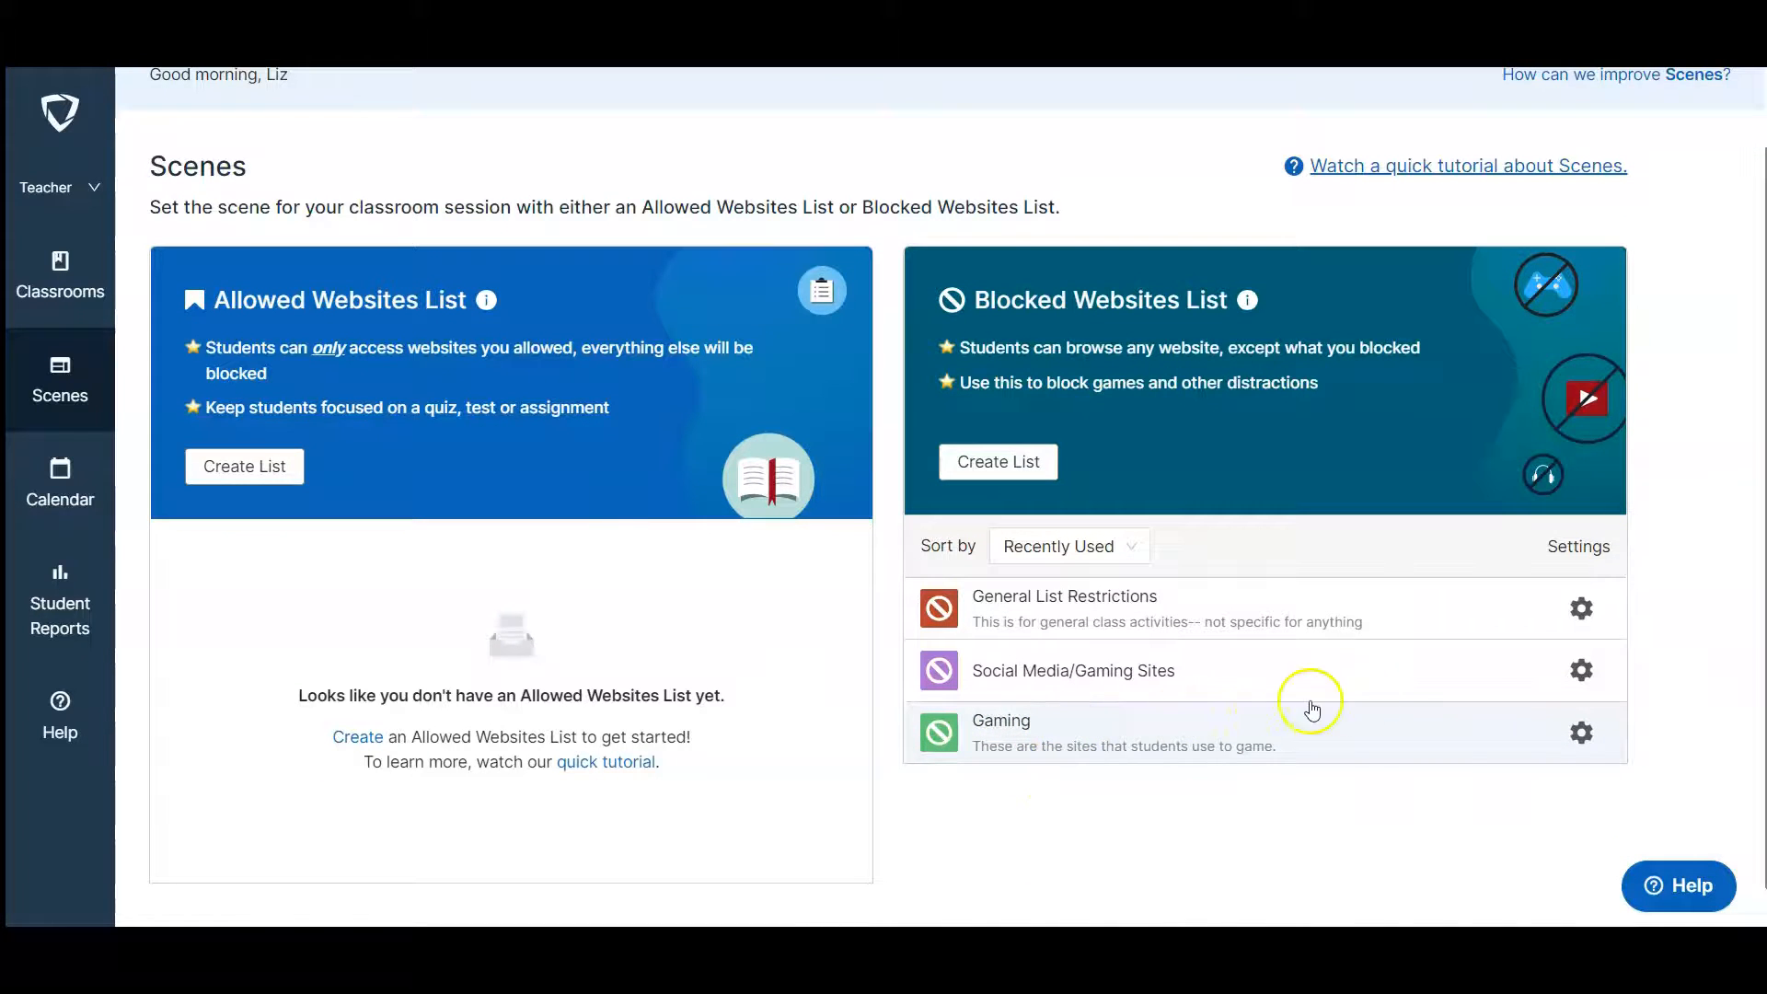
{"action": "left_click", "coordinate": [1178, 736]}
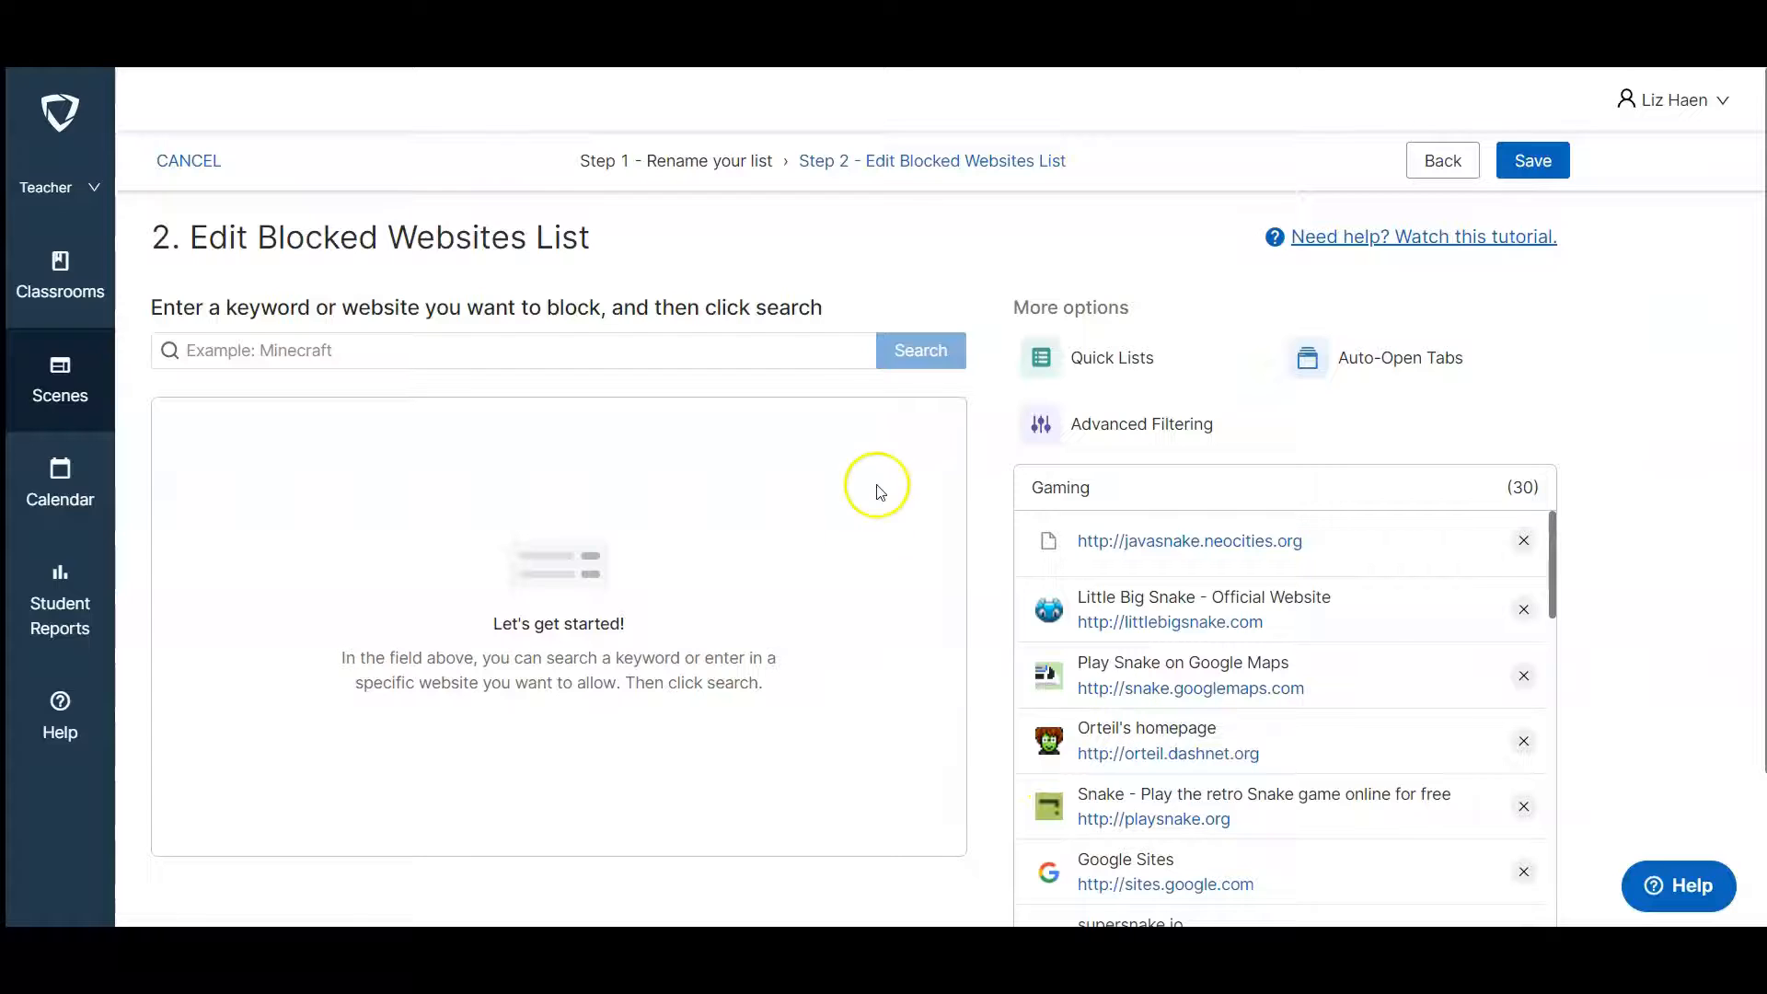
{"action": "left_click", "coordinate": [848, 344]}
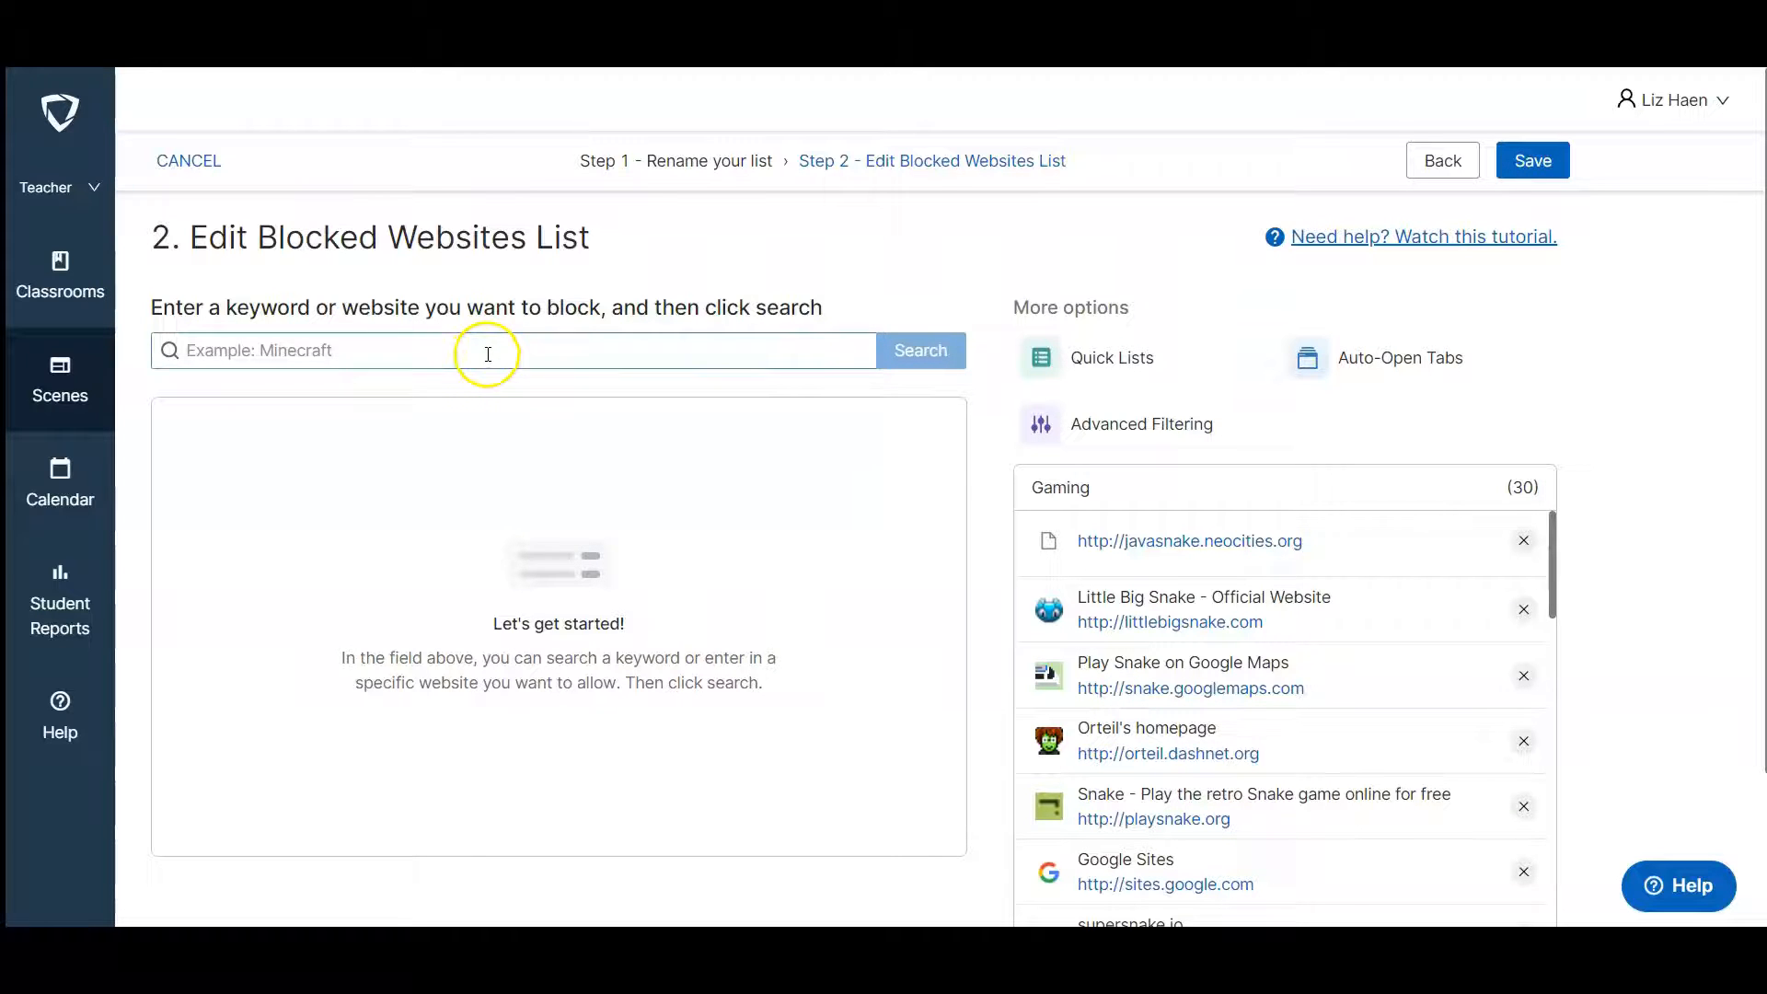
{"action": "left_click", "coordinate": [1535, 170]}
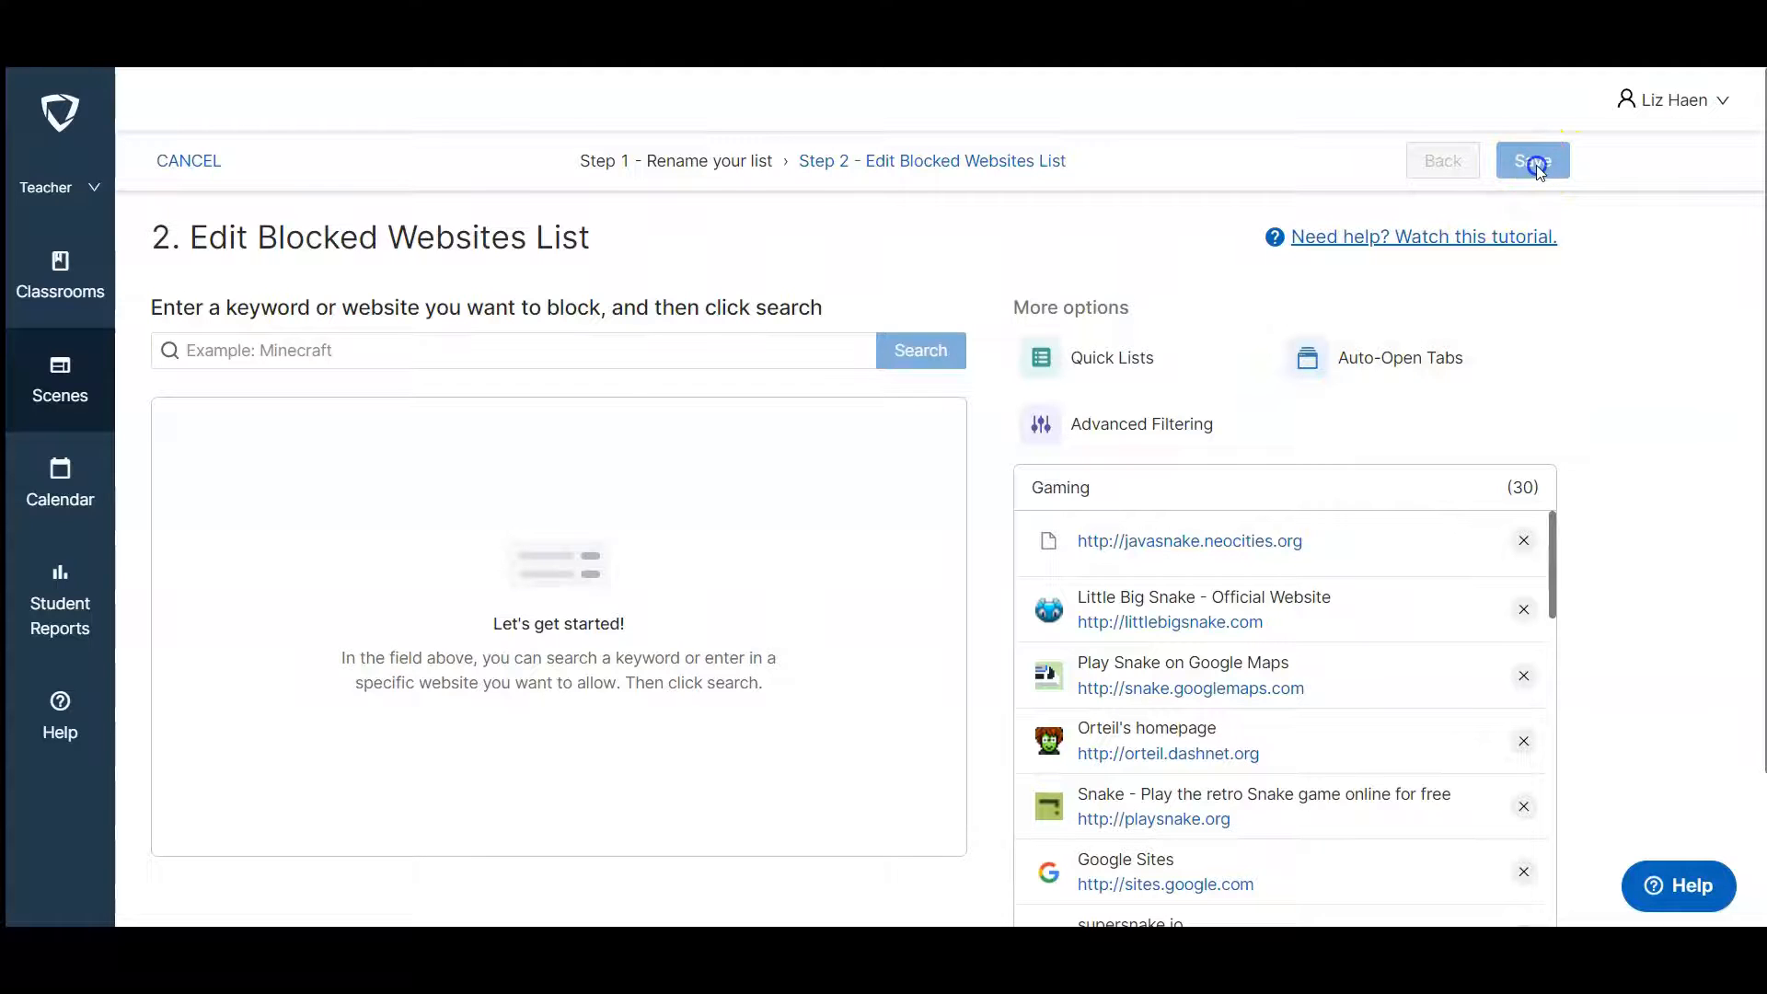
{"action": "scroll", "coordinate": [856, 283], "scroll_direction": "down", "scroll_amount": 2}
{"action": "scroll", "coordinate": [1510, 652], "scroll_direction": "up", "scroll_amount": 2}
{"action": "left_click", "coordinate": [1517, 164]}
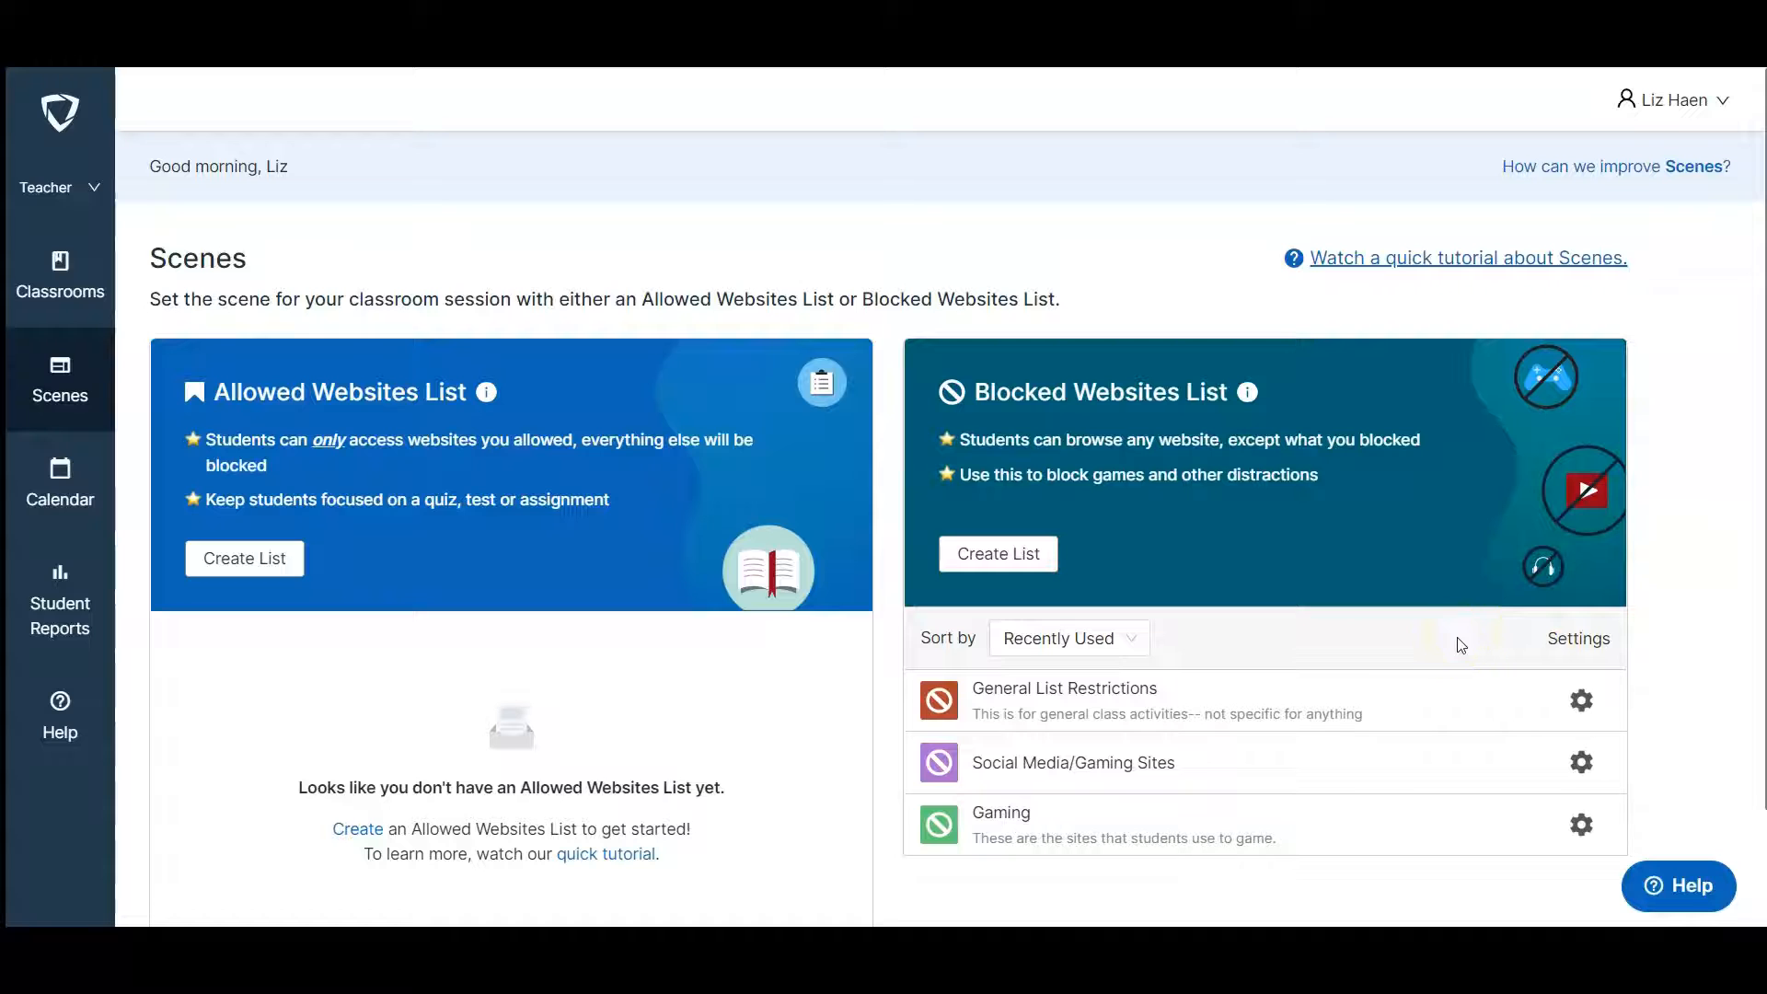
Start a live session for the APLAC, Hr 6- Spring 2022 classroom straight from the classroom overview and end it.
{"action": "left_click", "coordinate": [69, 286]}
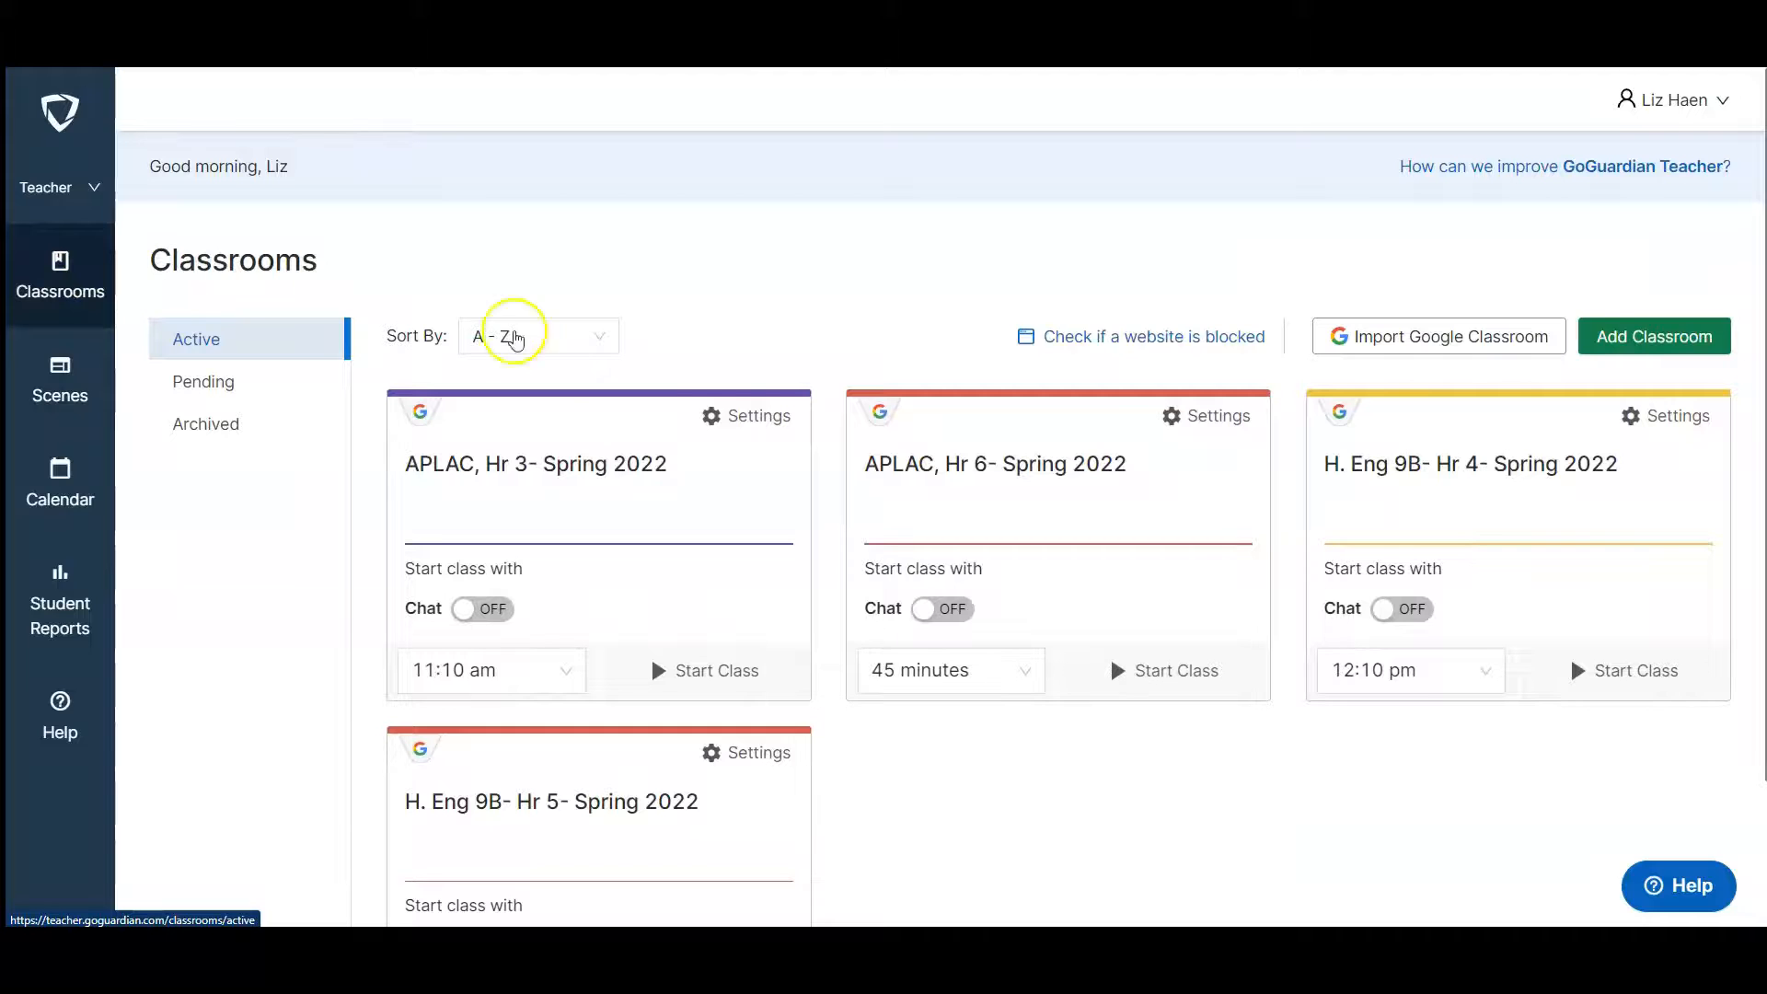
{"action": "key", "text": "ctrl+minus"}
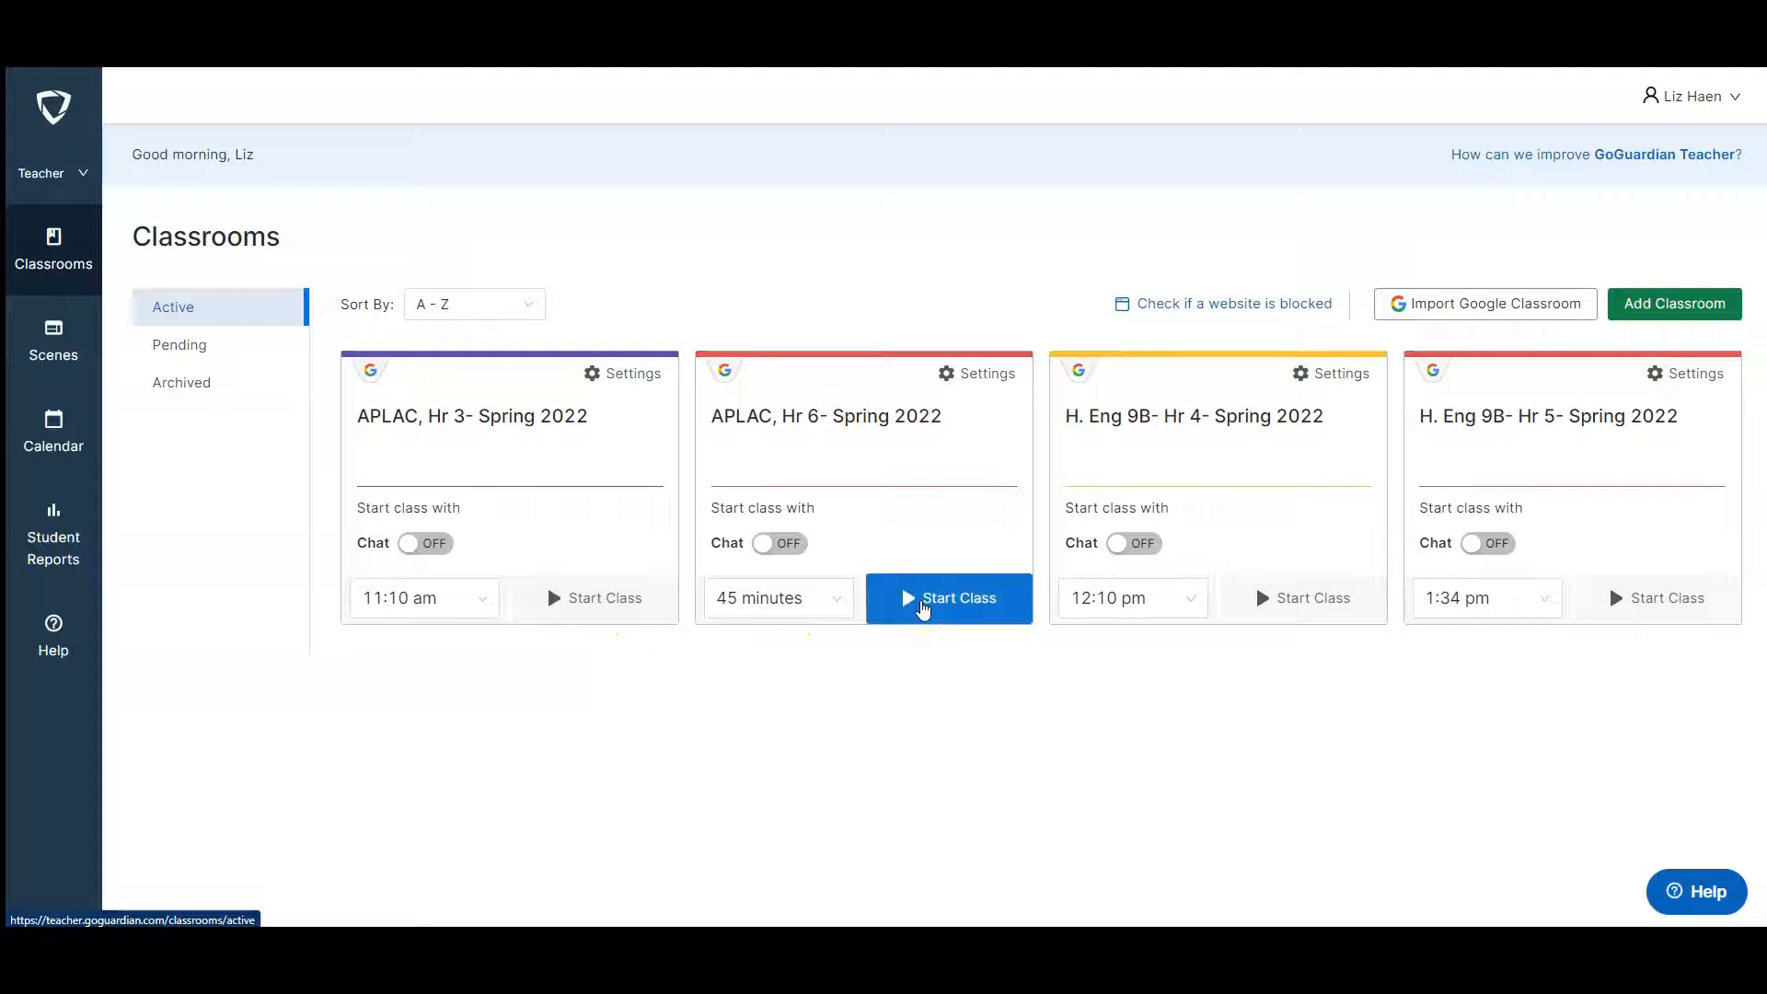
{"action": "left_click", "coordinate": [924, 608]}
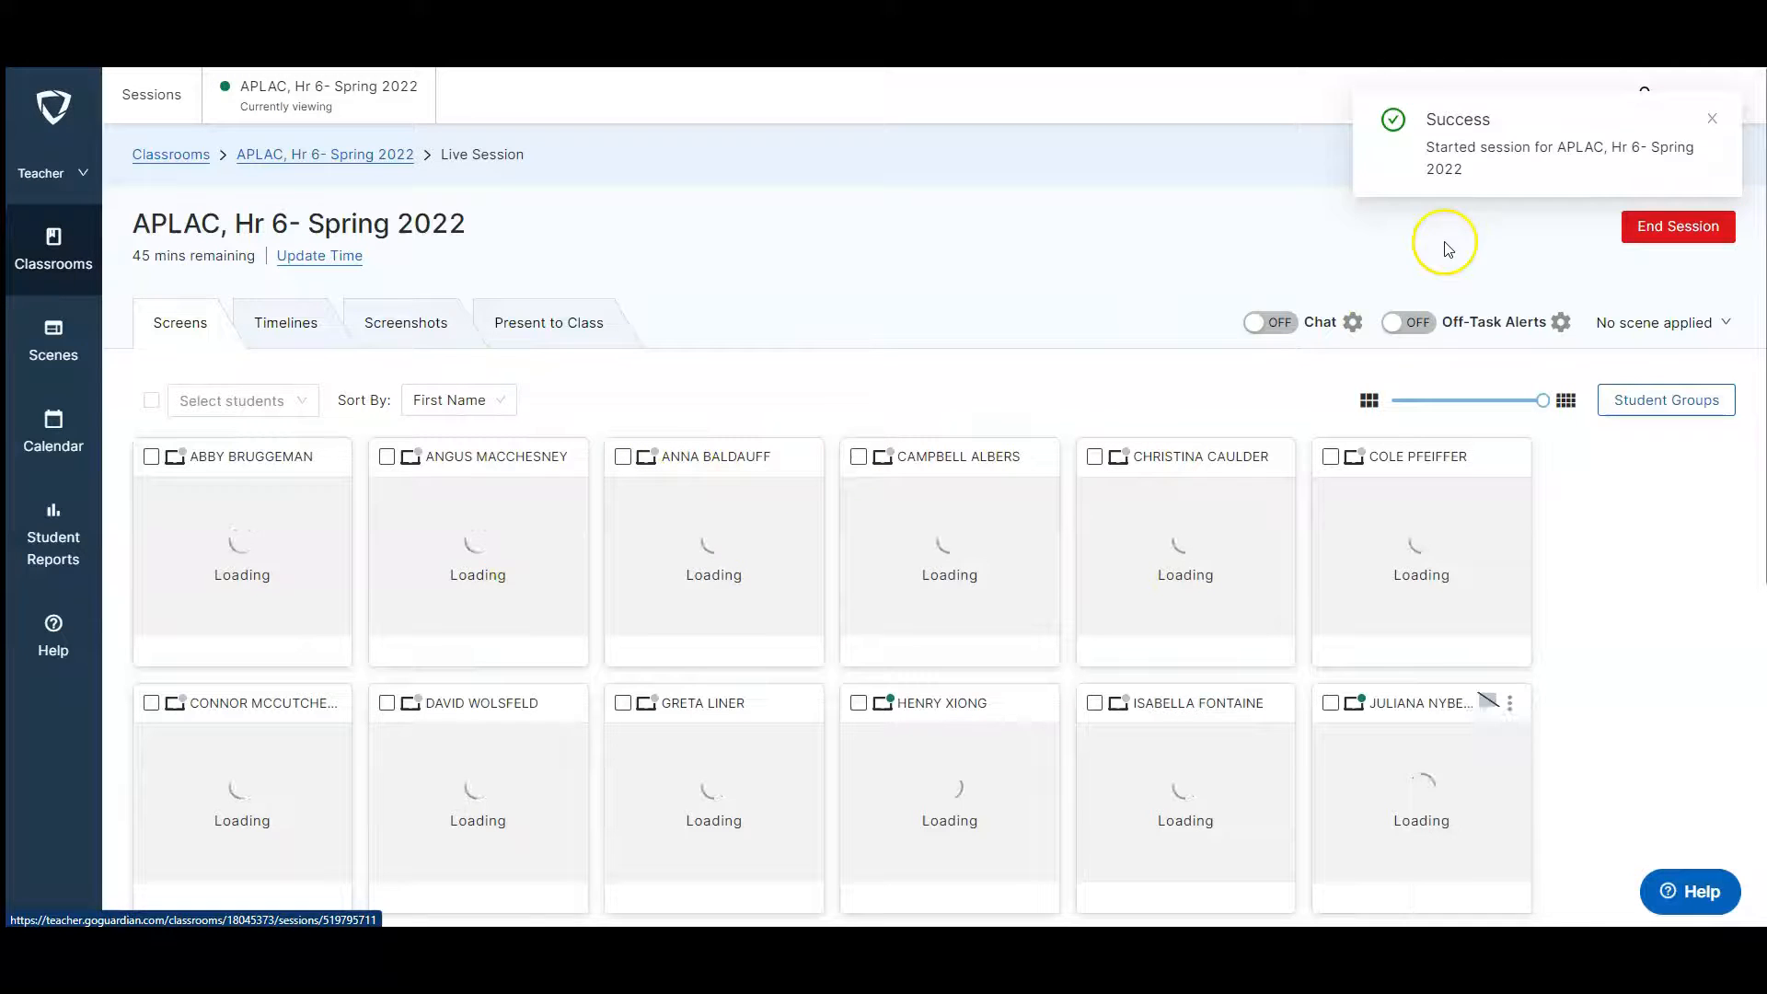
{"action": "left_click", "coordinate": [1684, 227]}
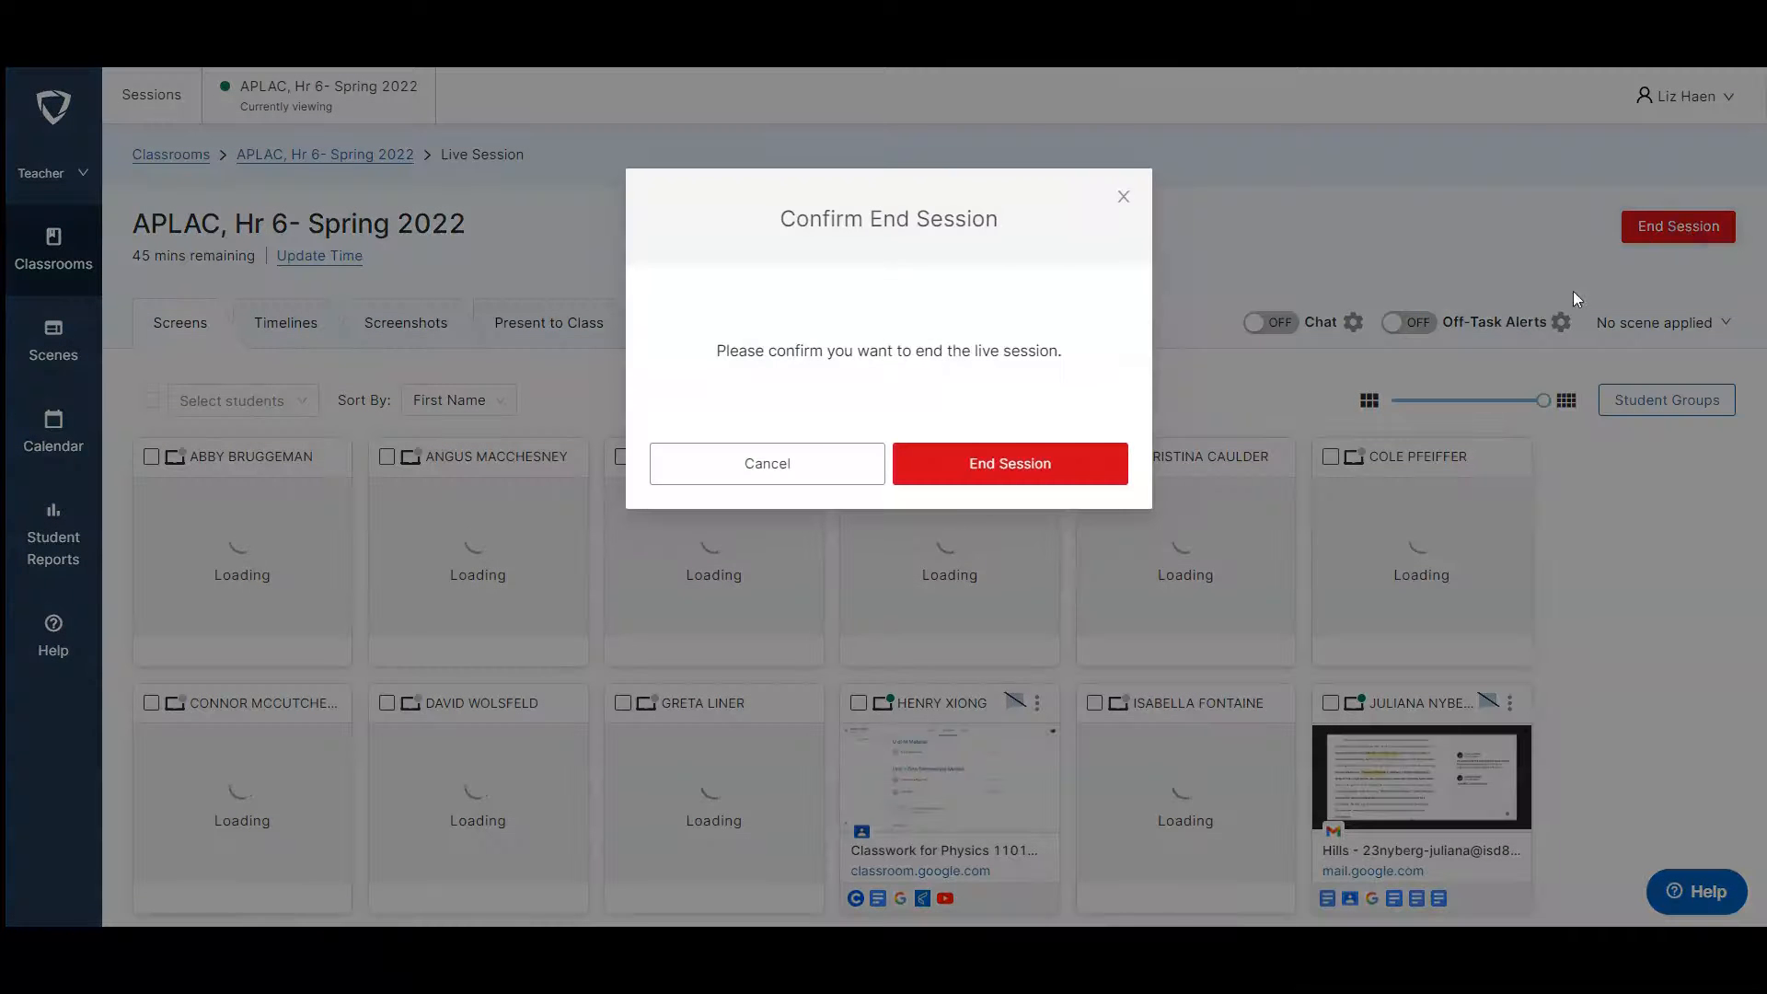
{"action": "left_click", "coordinate": [1048, 466]}
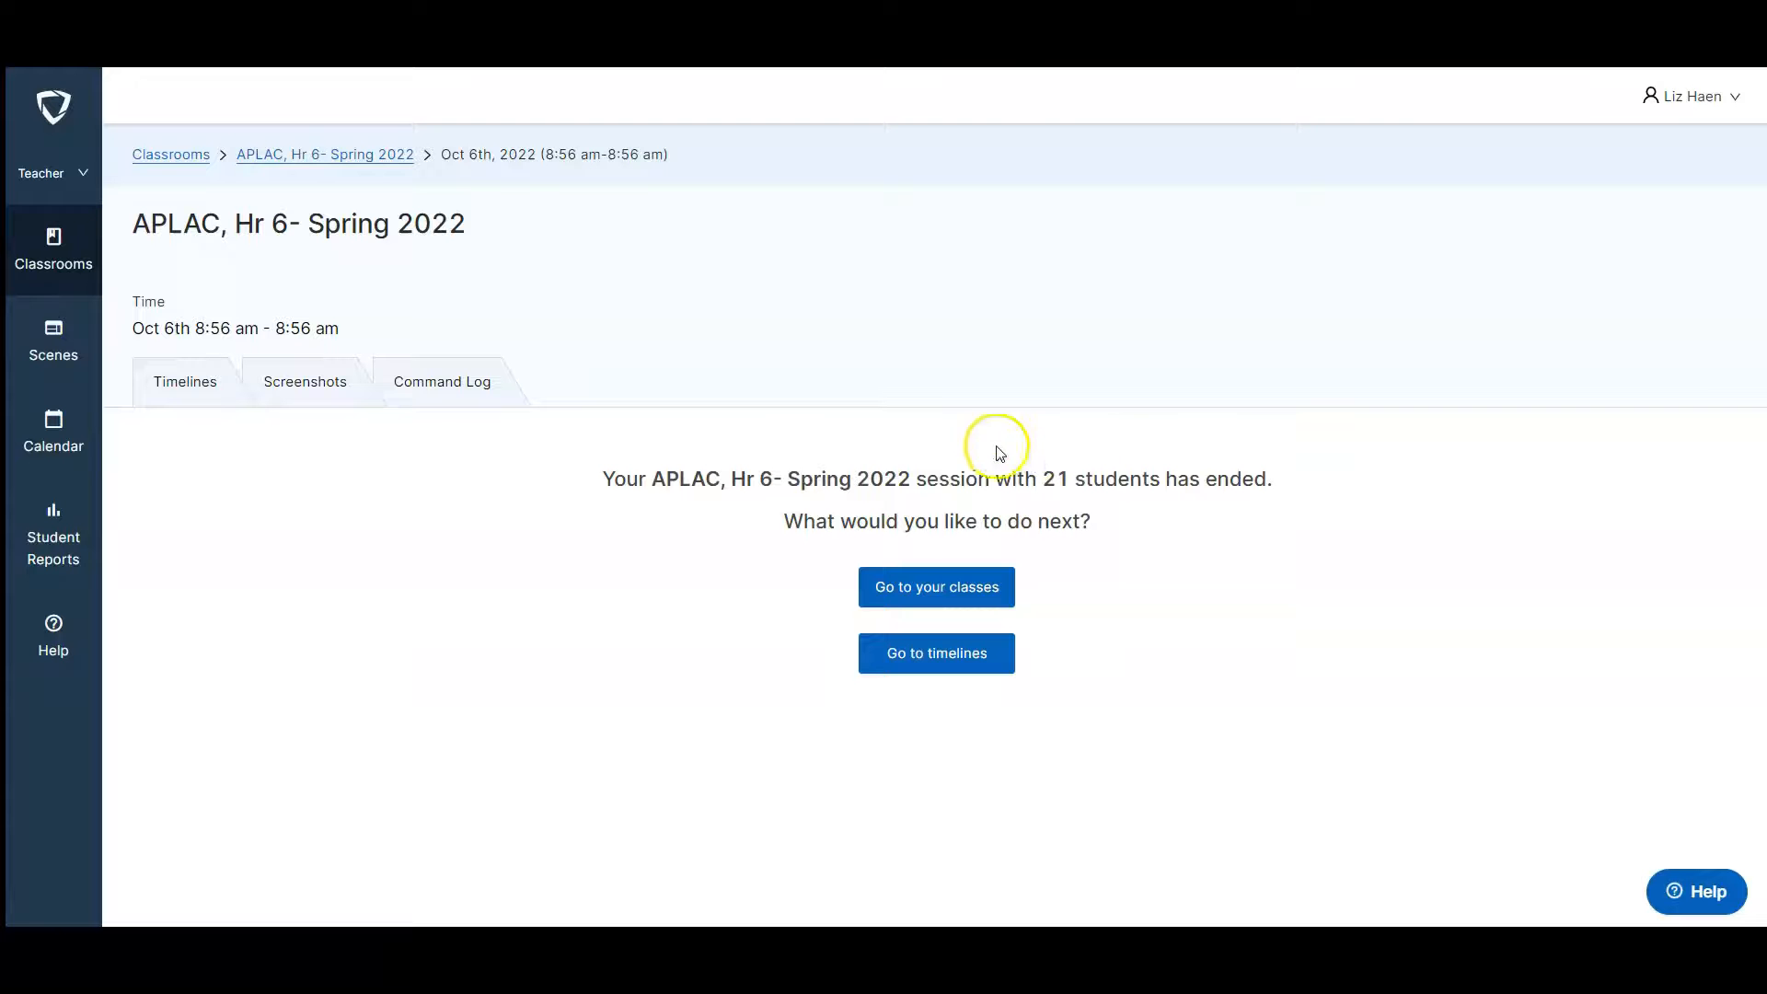
Return to the classroom overview and open the sessions page of APLAC, Hr 6- Spring 2022.
{"action": "left_click", "coordinate": [92, 265]}
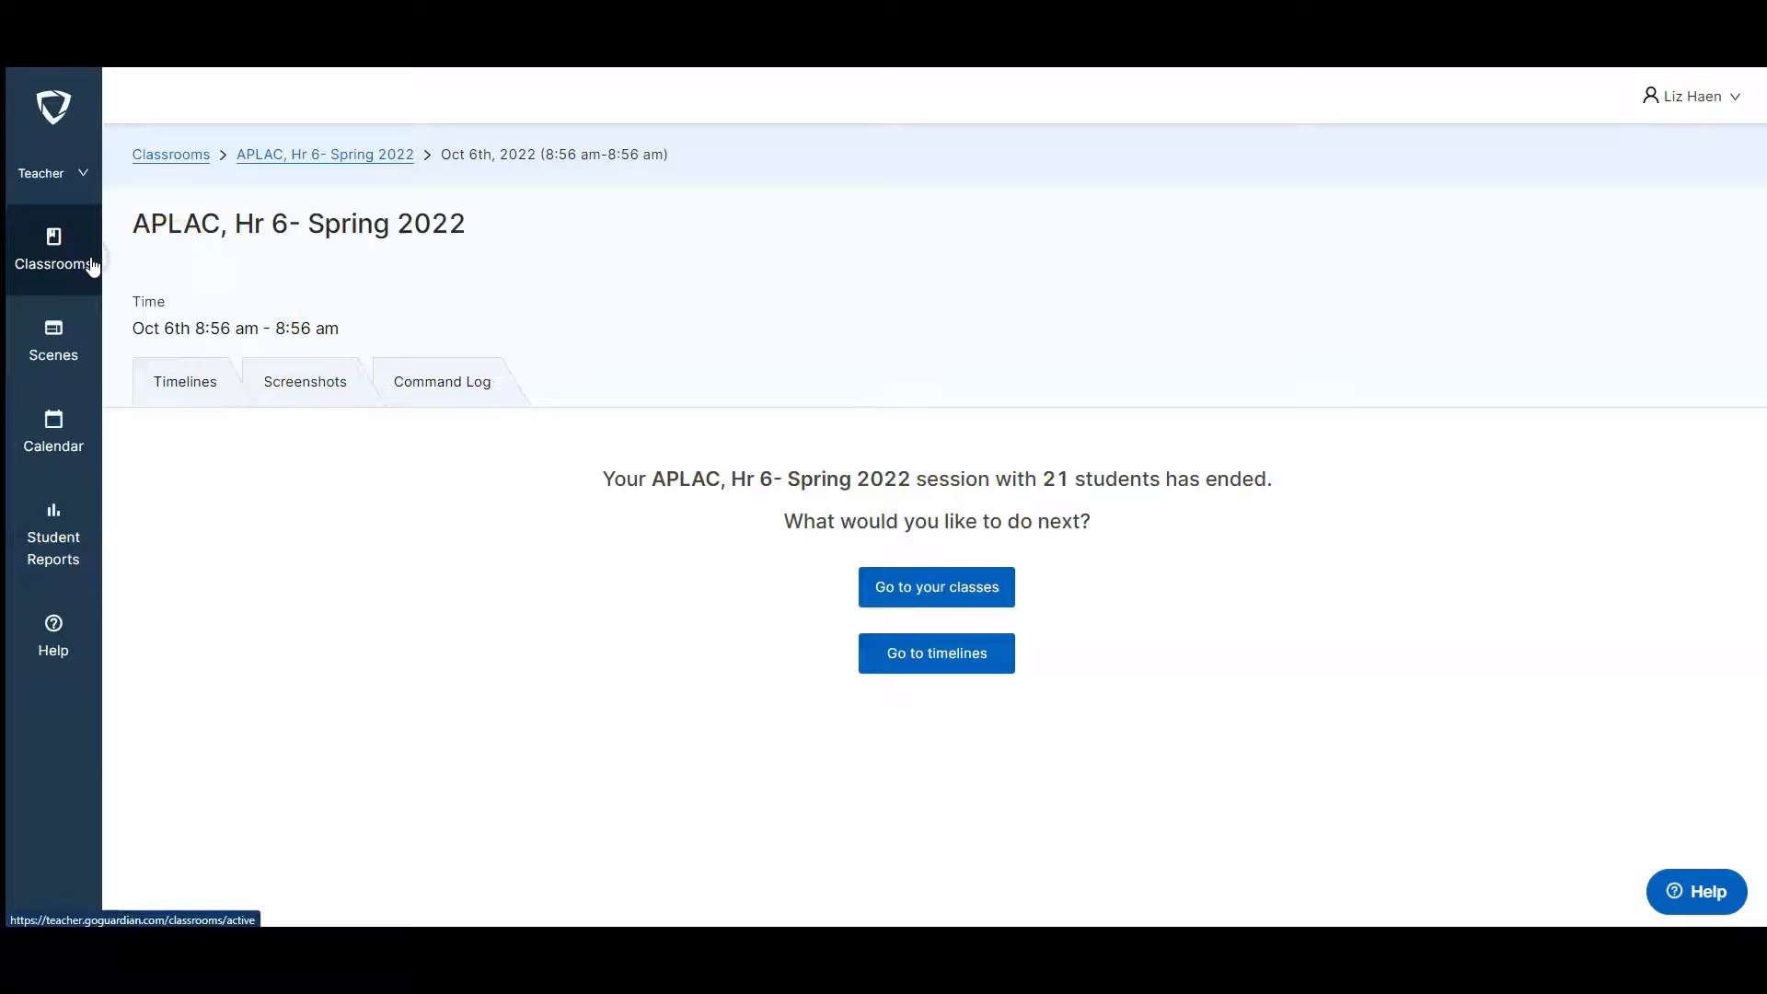
{"action": "left_click", "coordinate": [176, 152]}
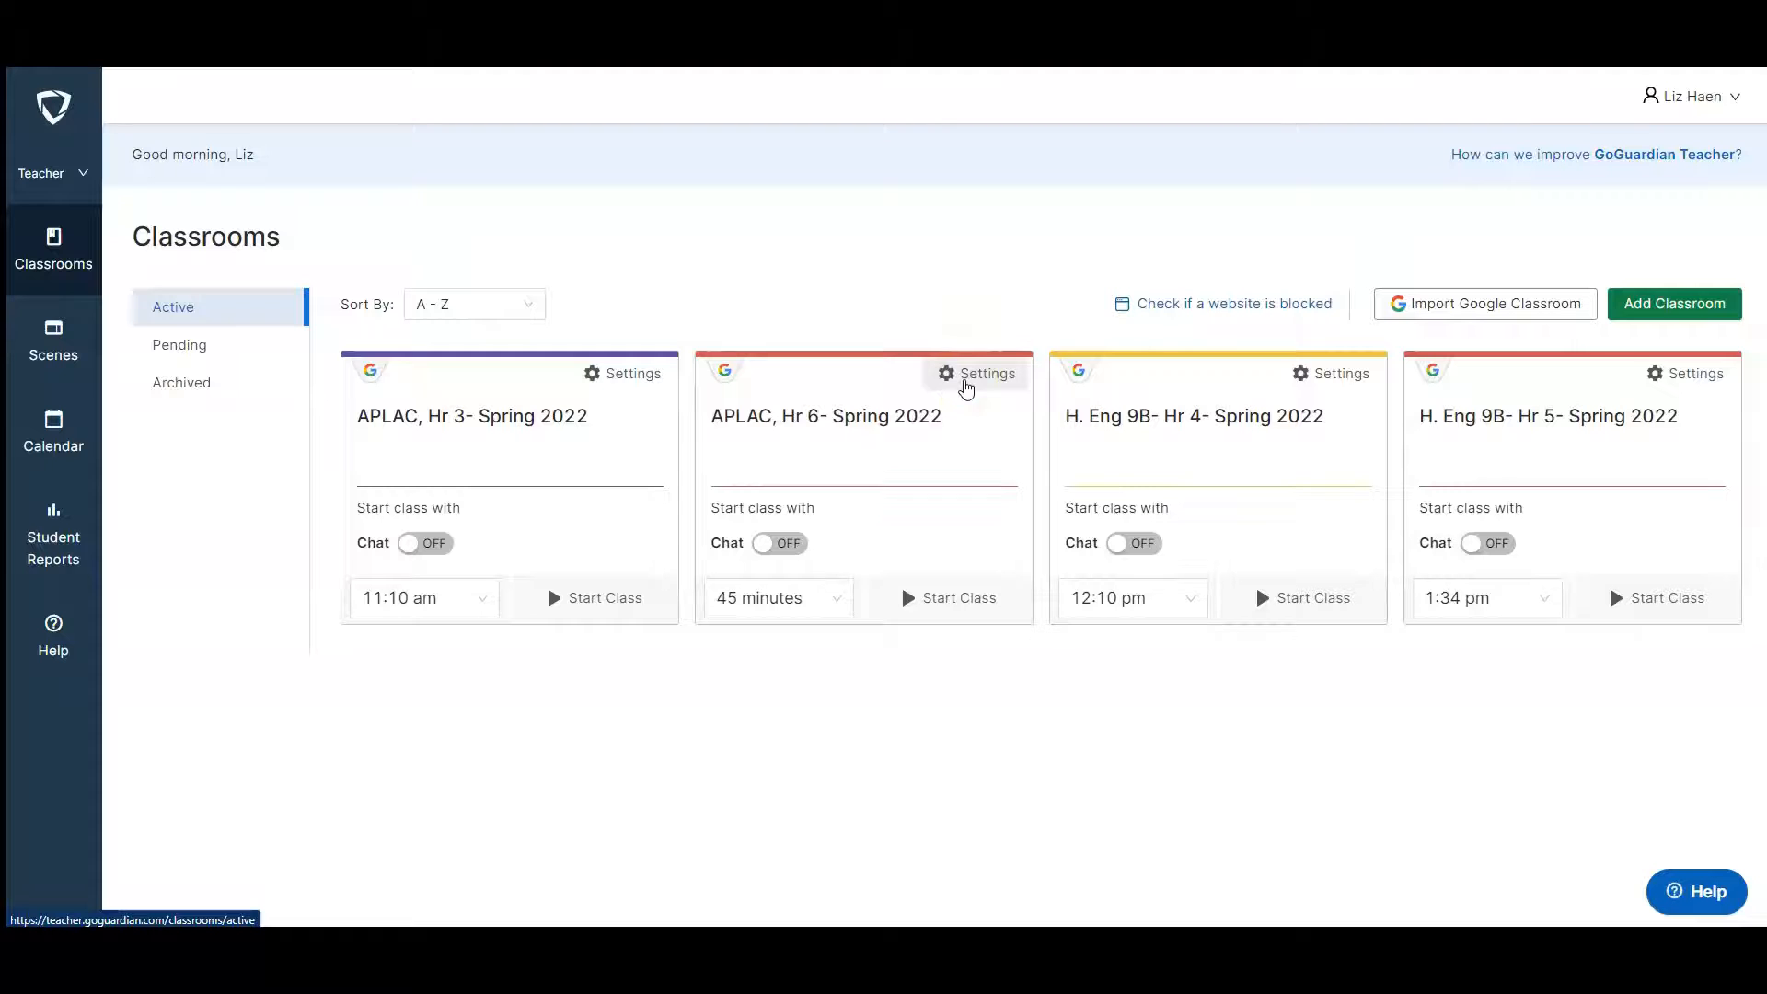
{"action": "left_click", "coordinate": [966, 386]}
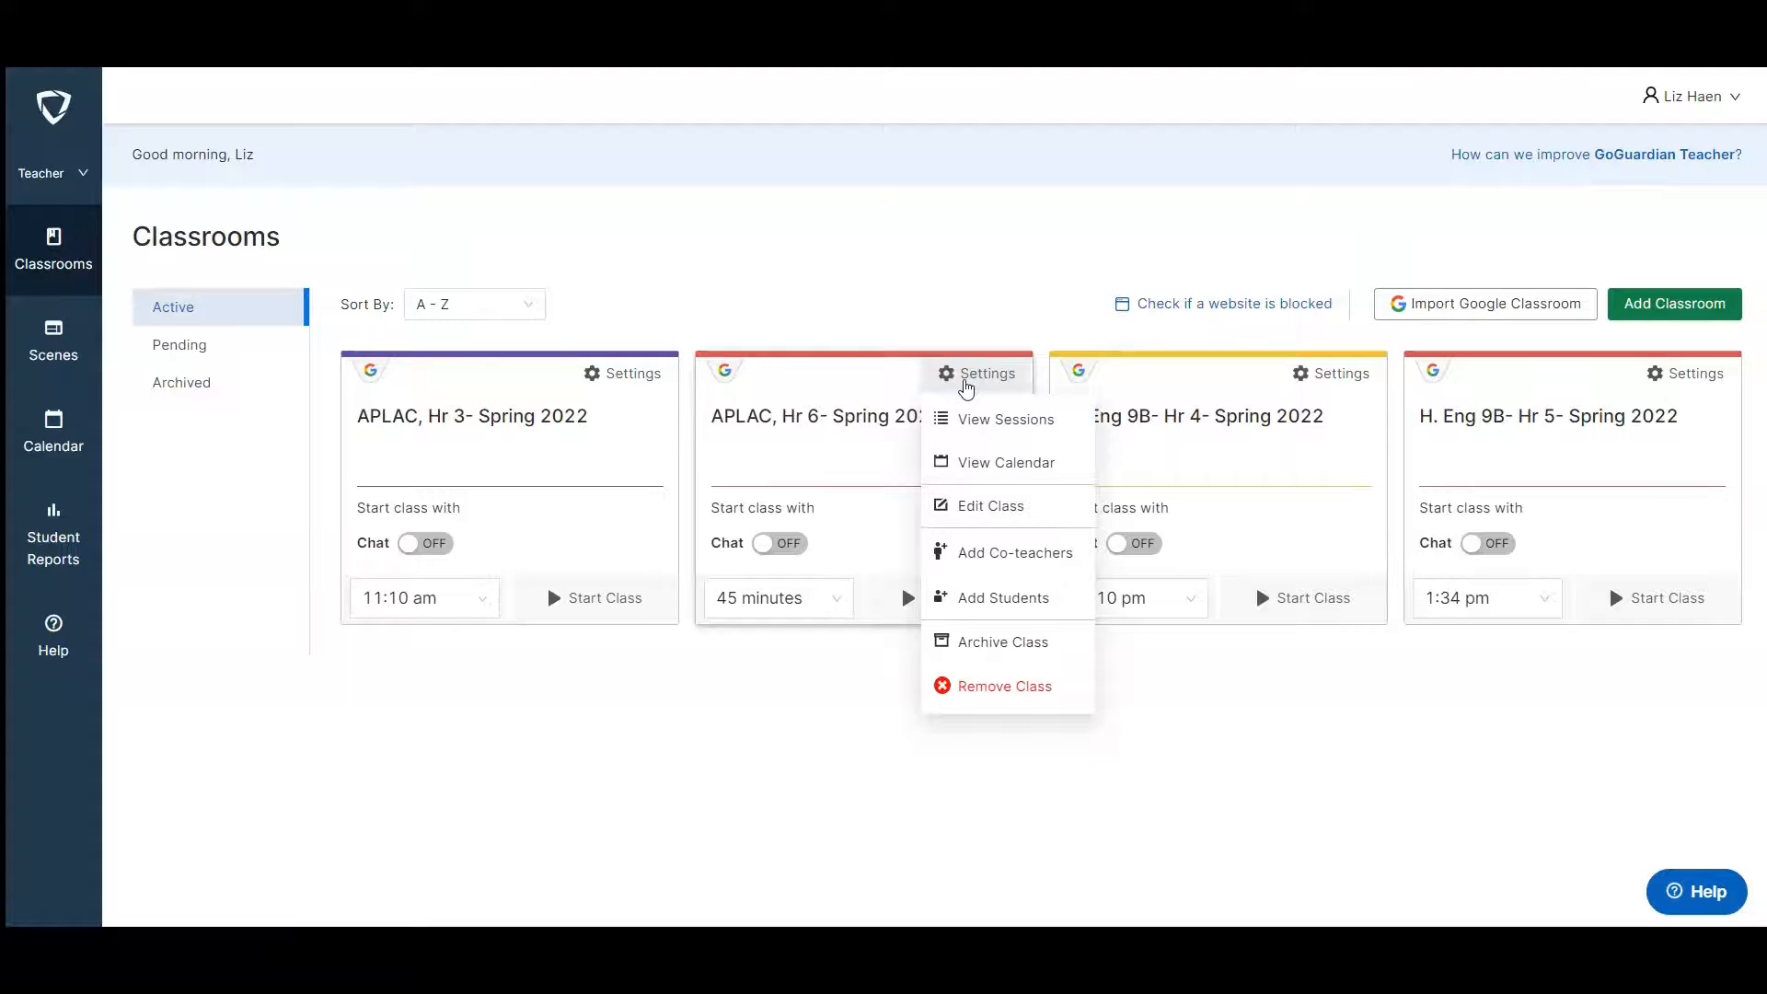
{"action": "left_click", "coordinate": [856, 402]}
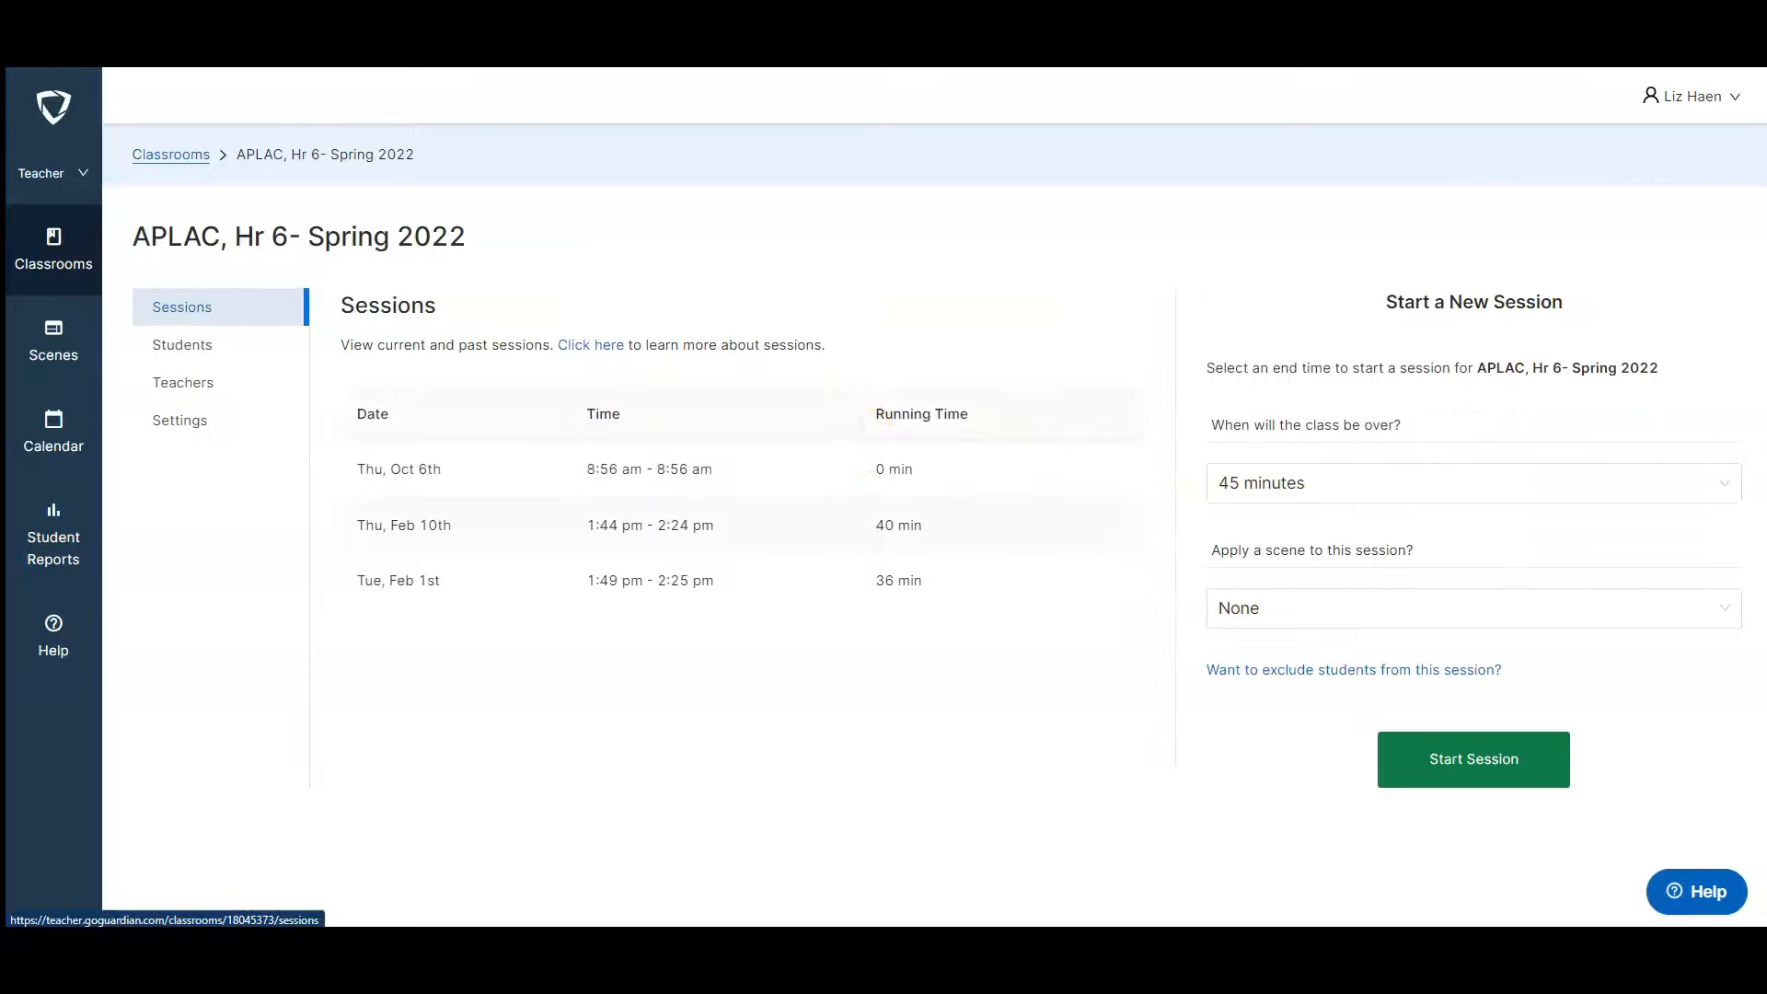
{"action": "left_click", "coordinate": [159, 153]}
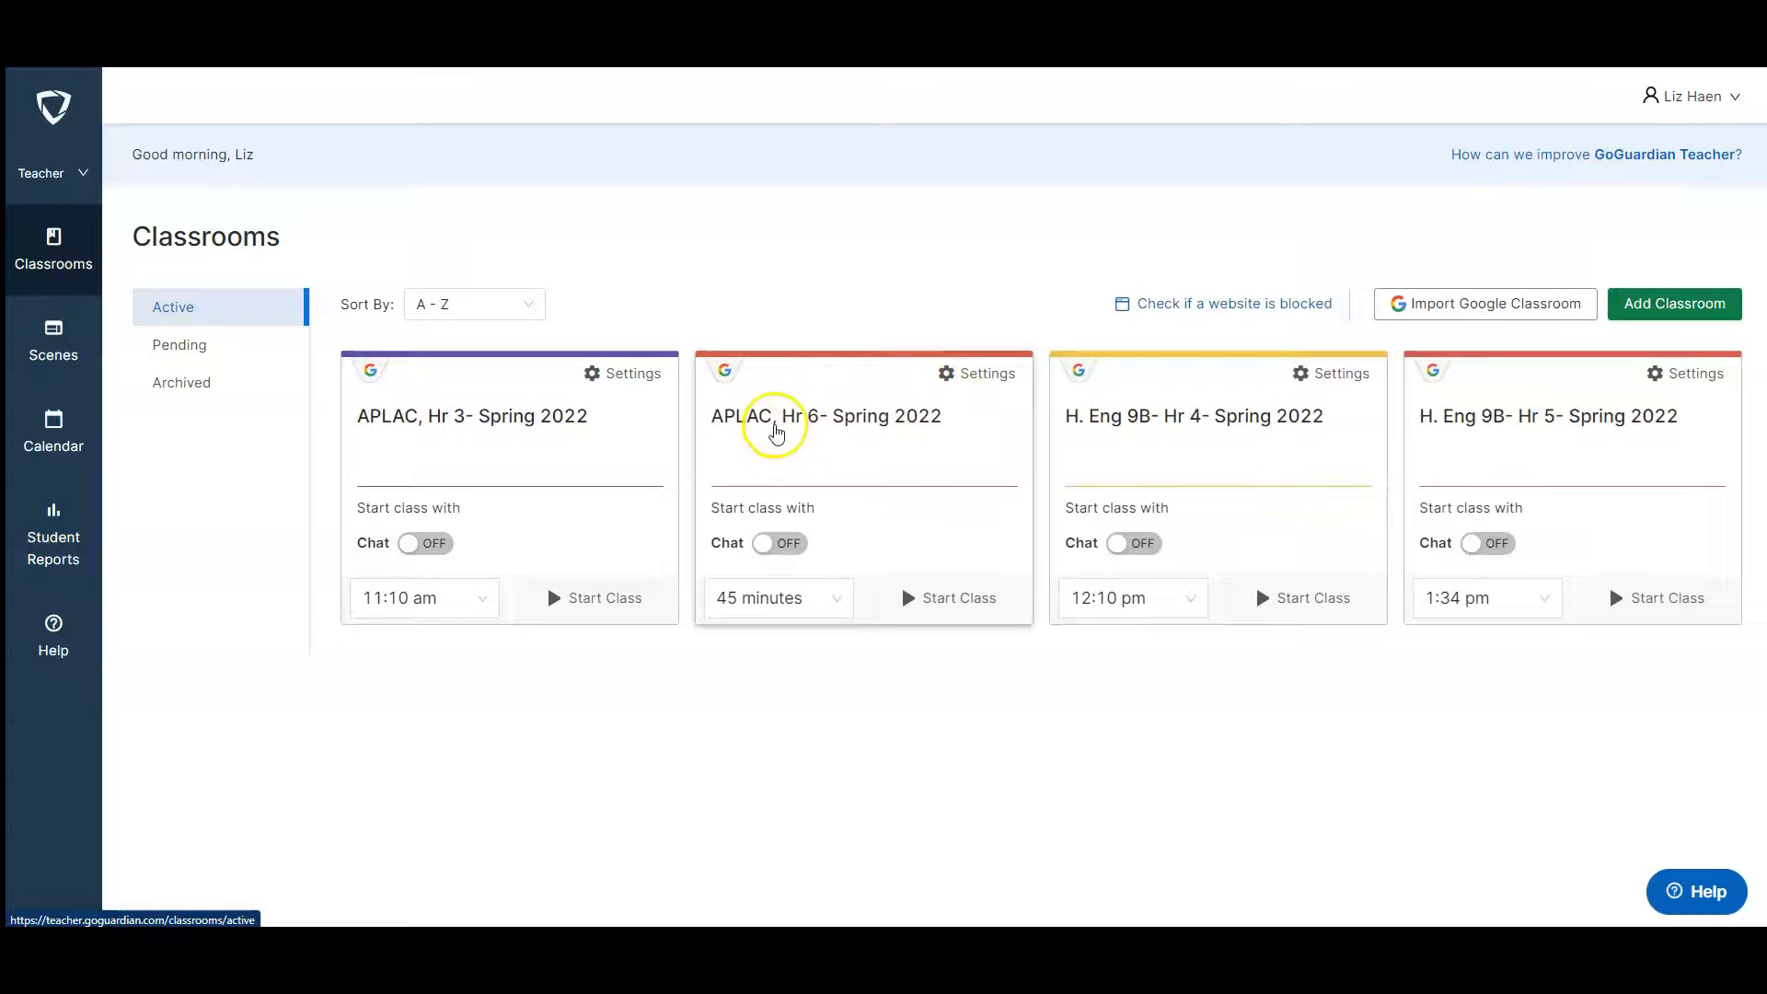
{"action": "left_click", "coordinate": [775, 419]}
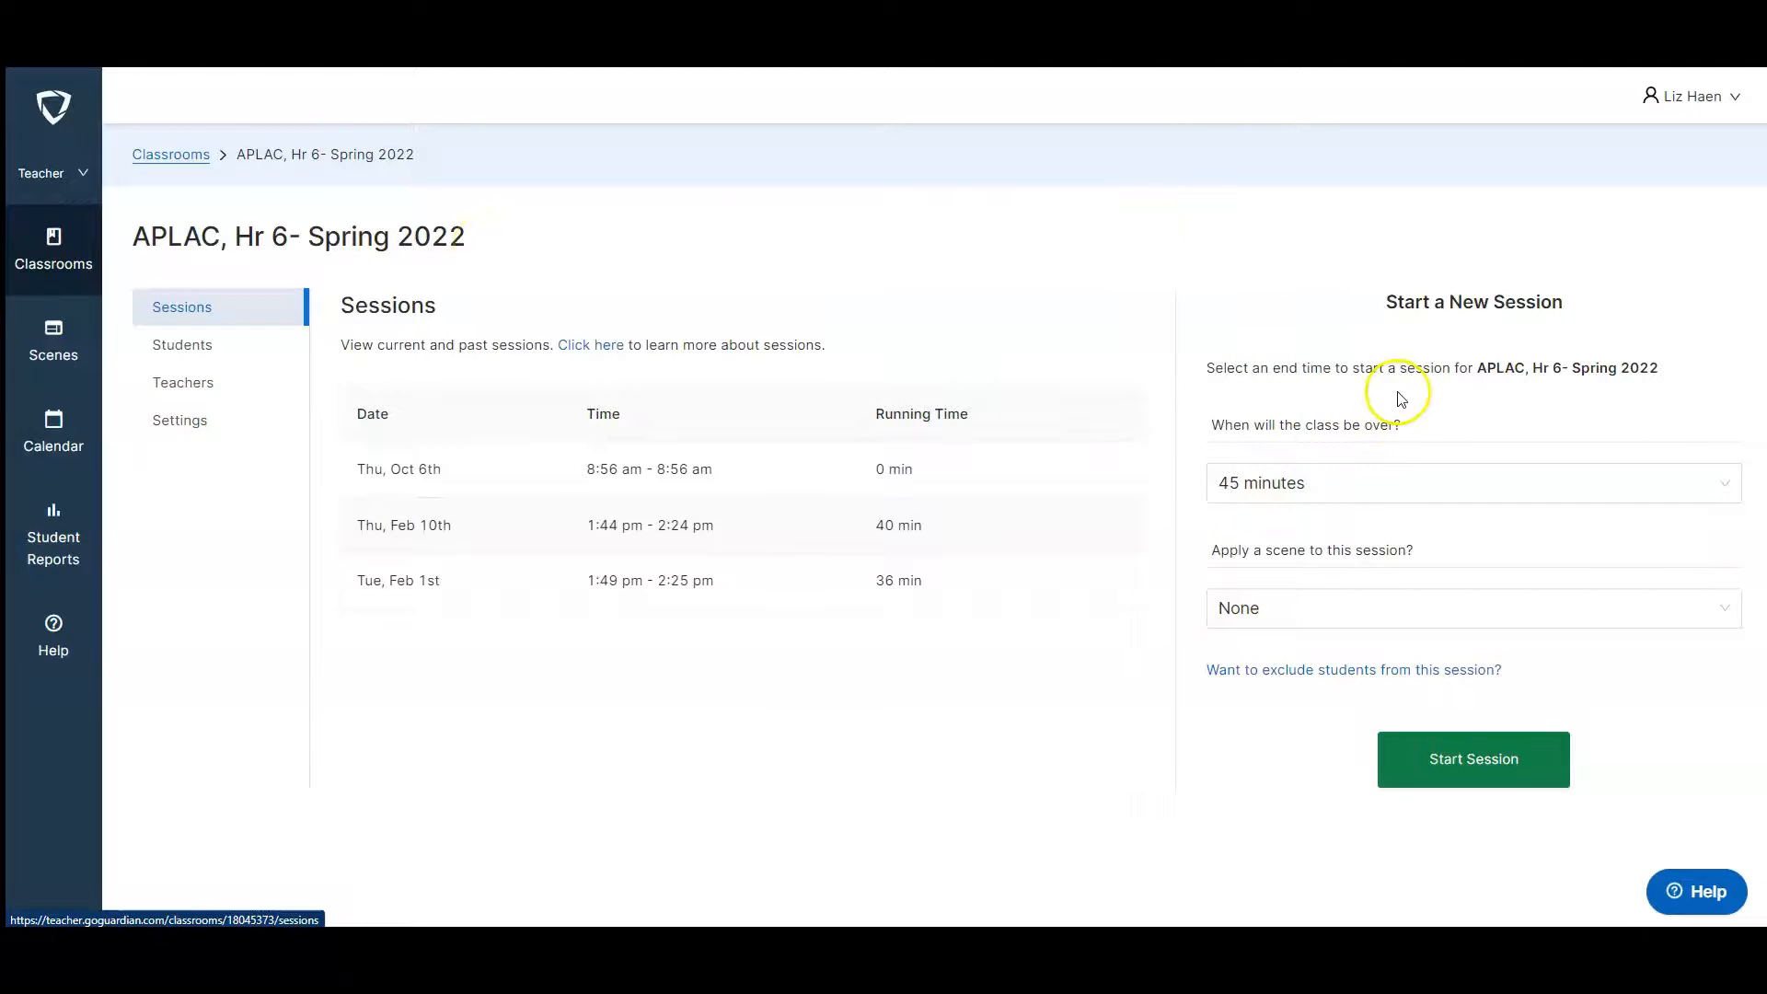
Apply the Gaming scene to the new session and choose a duration of 45 minutes.
{"action": "left_click_drag", "start_coordinate": [1211, 550], "coordinate": [1412, 549]}
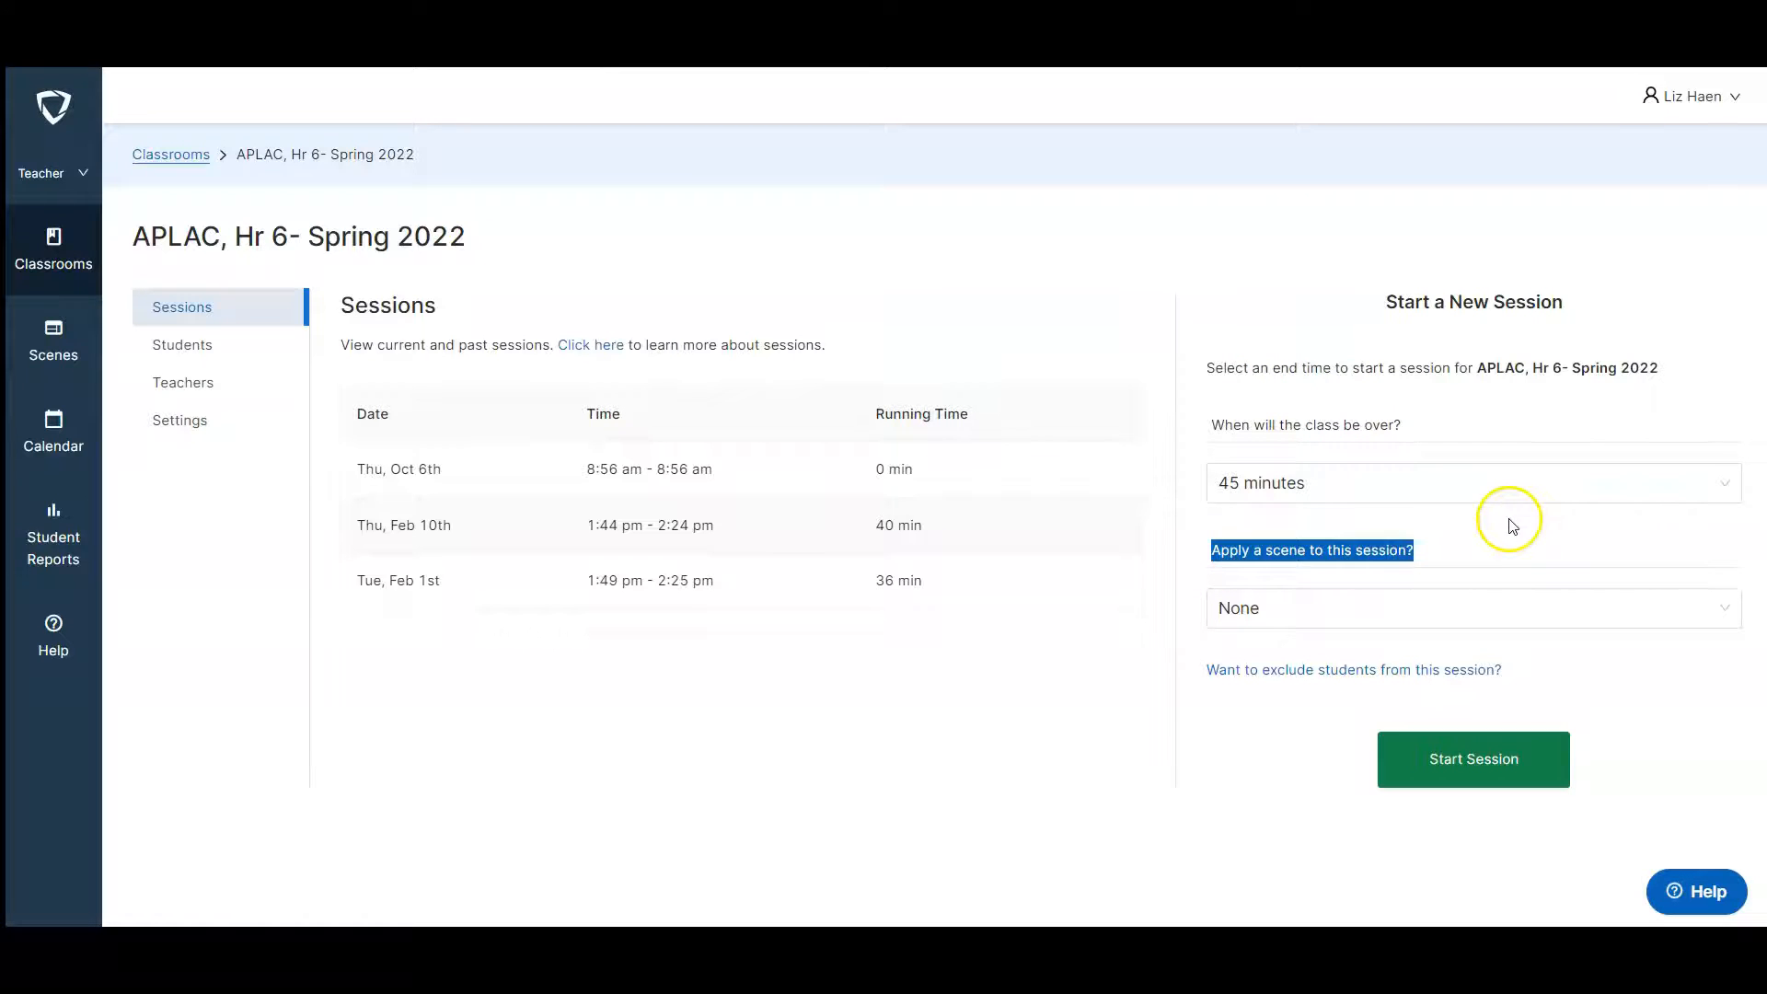
{"action": "left_click", "coordinate": [1466, 549]}
{"action": "left_click", "coordinate": [1307, 617]}
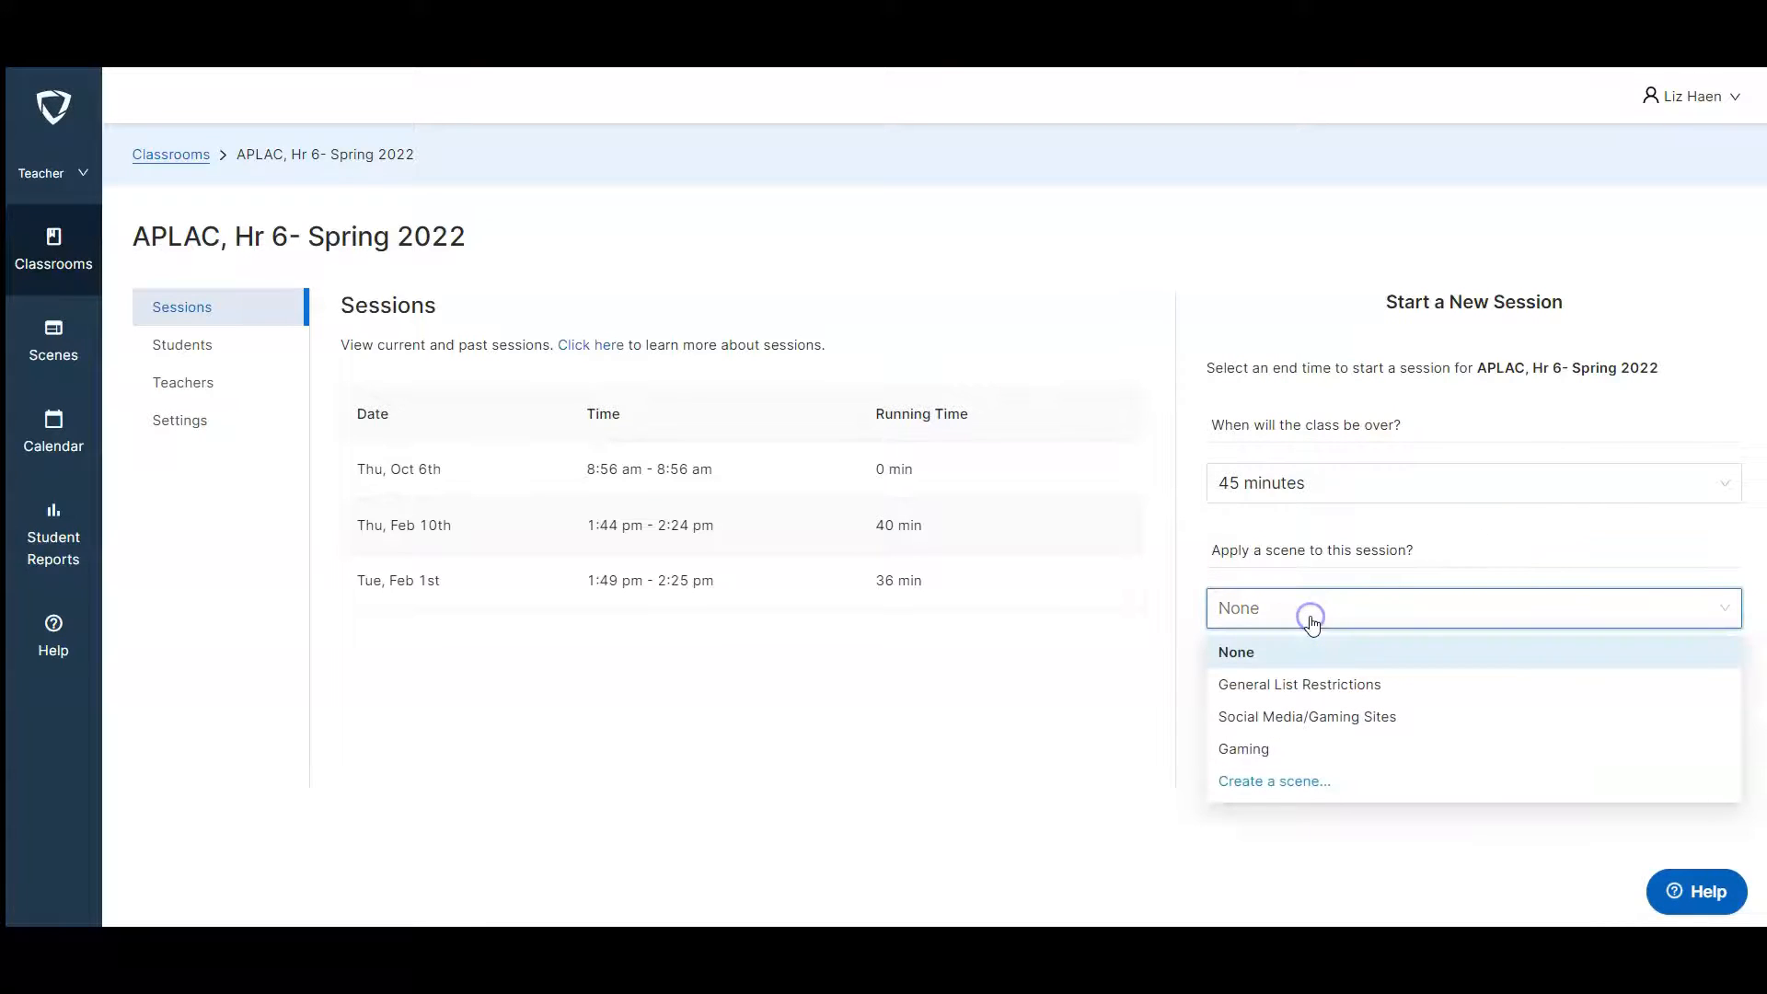
{"action": "left_click", "coordinate": [1256, 753]}
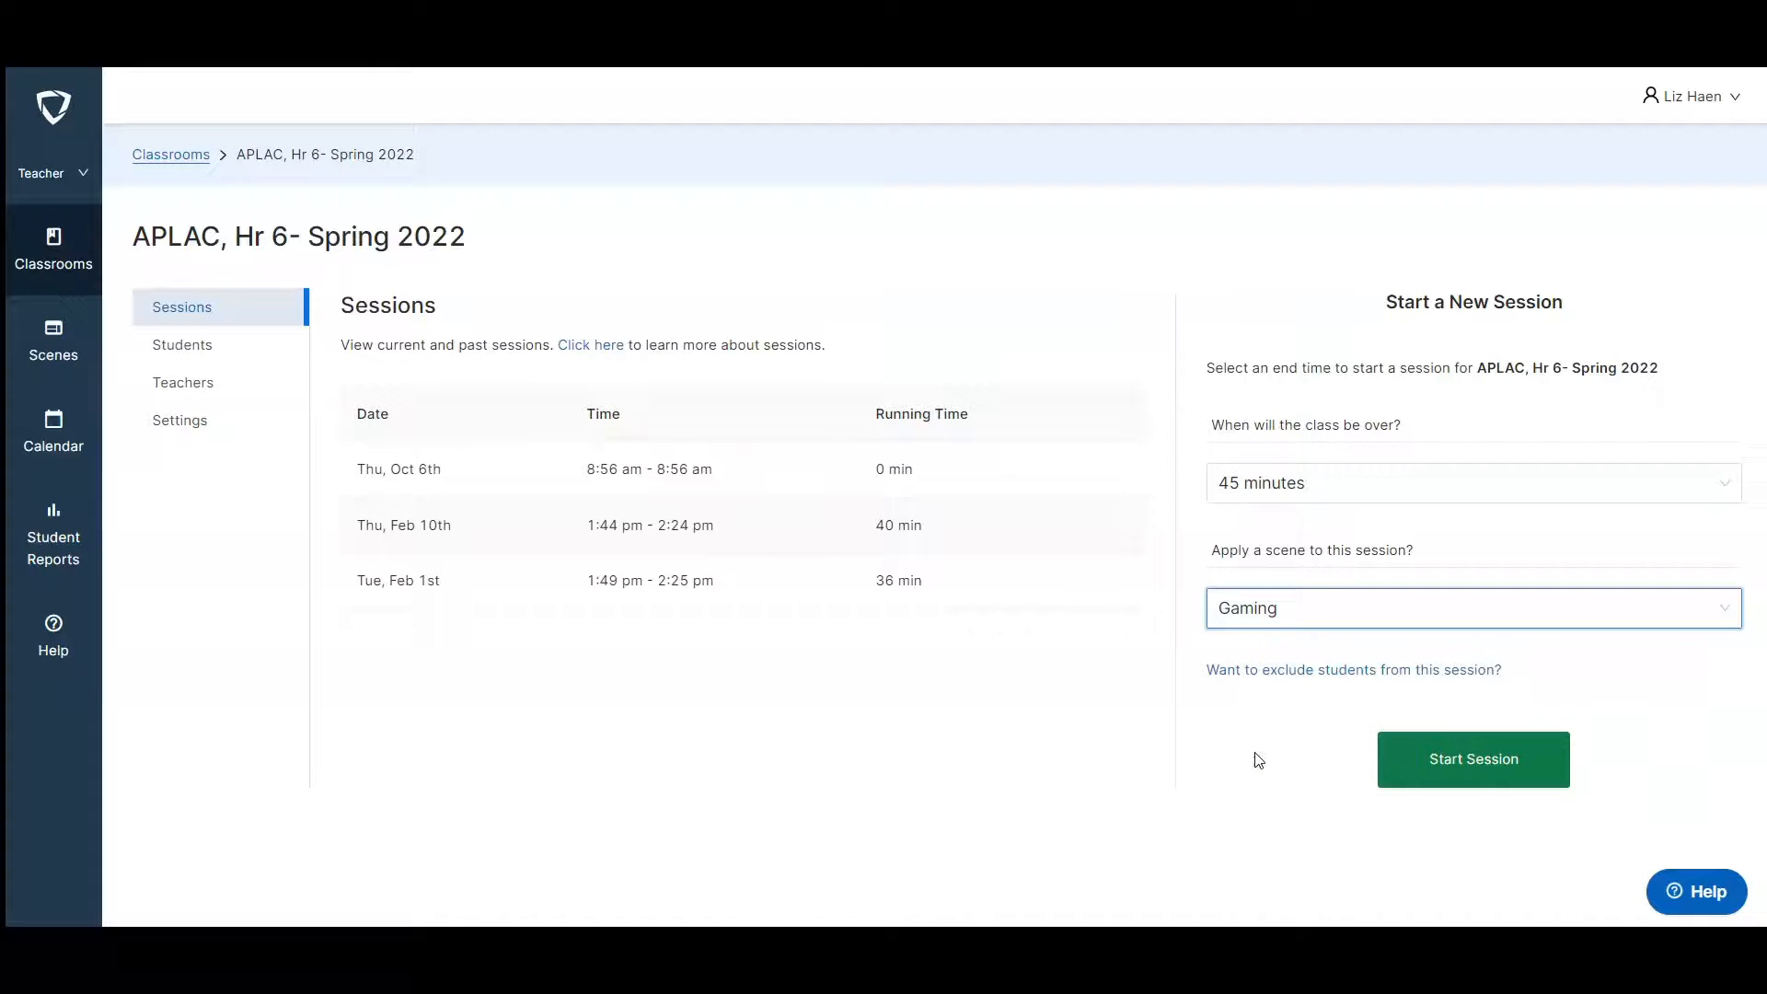
{"action": "left_click", "coordinate": [1302, 491]}
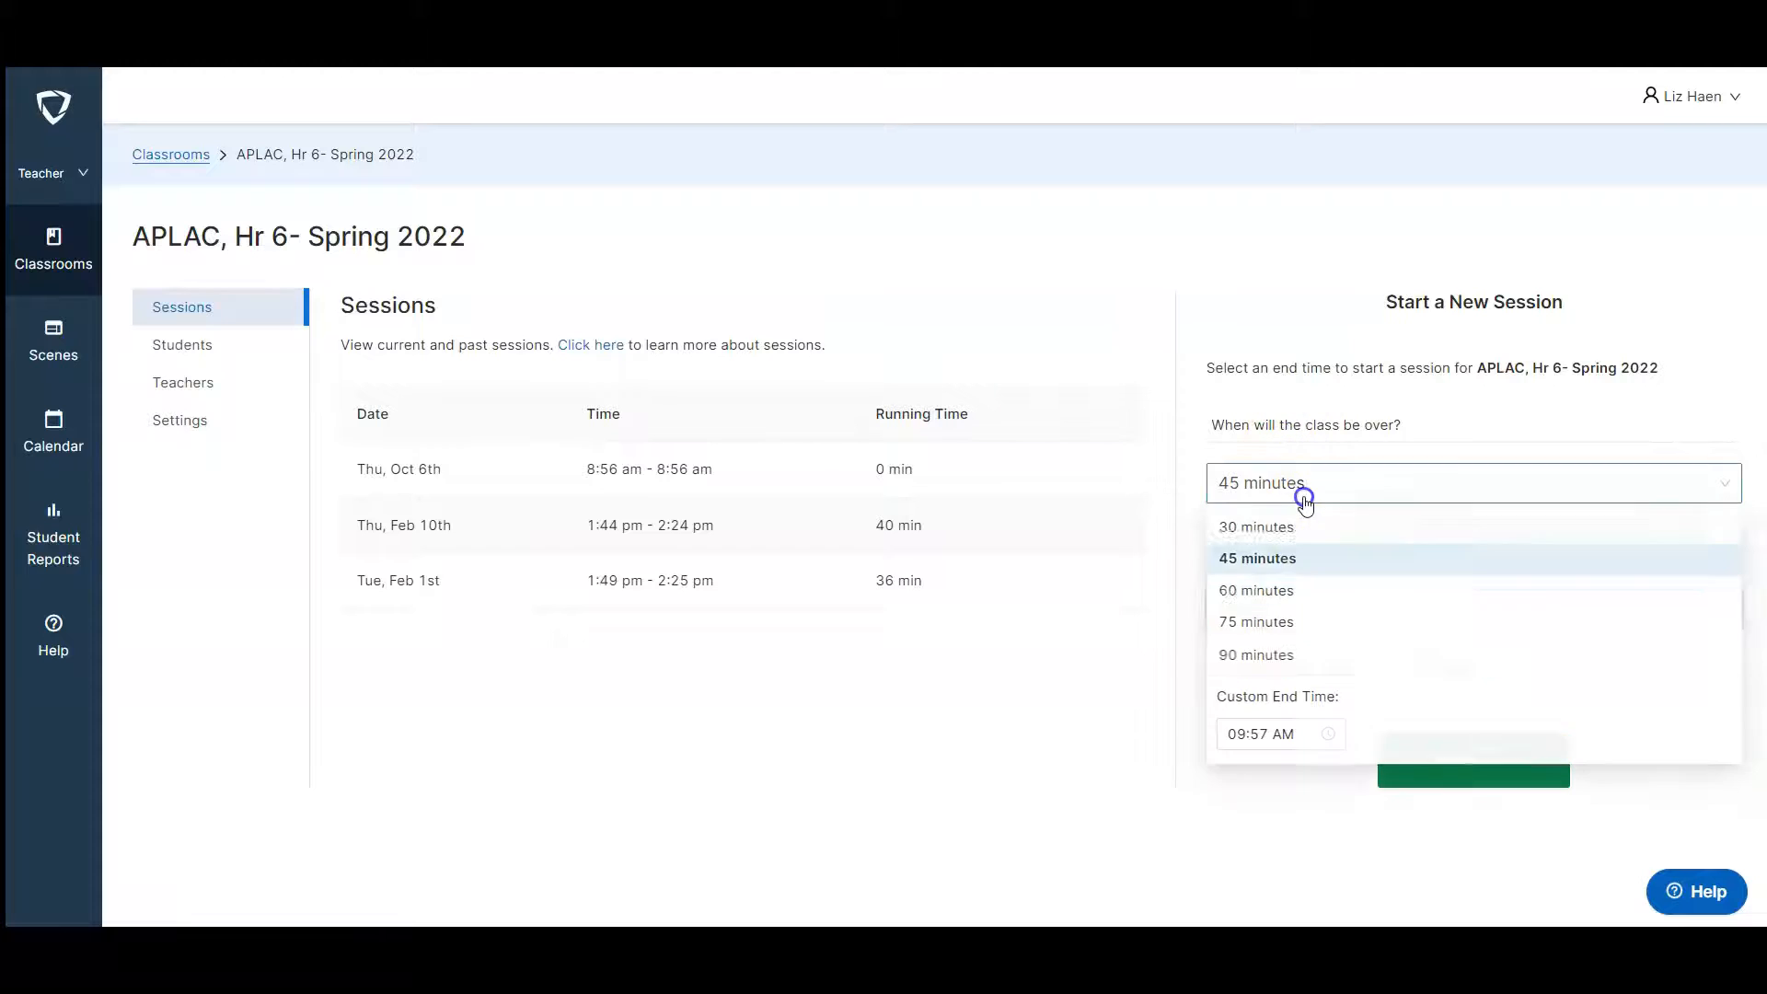
{"action": "left_click", "coordinate": [1258, 573]}
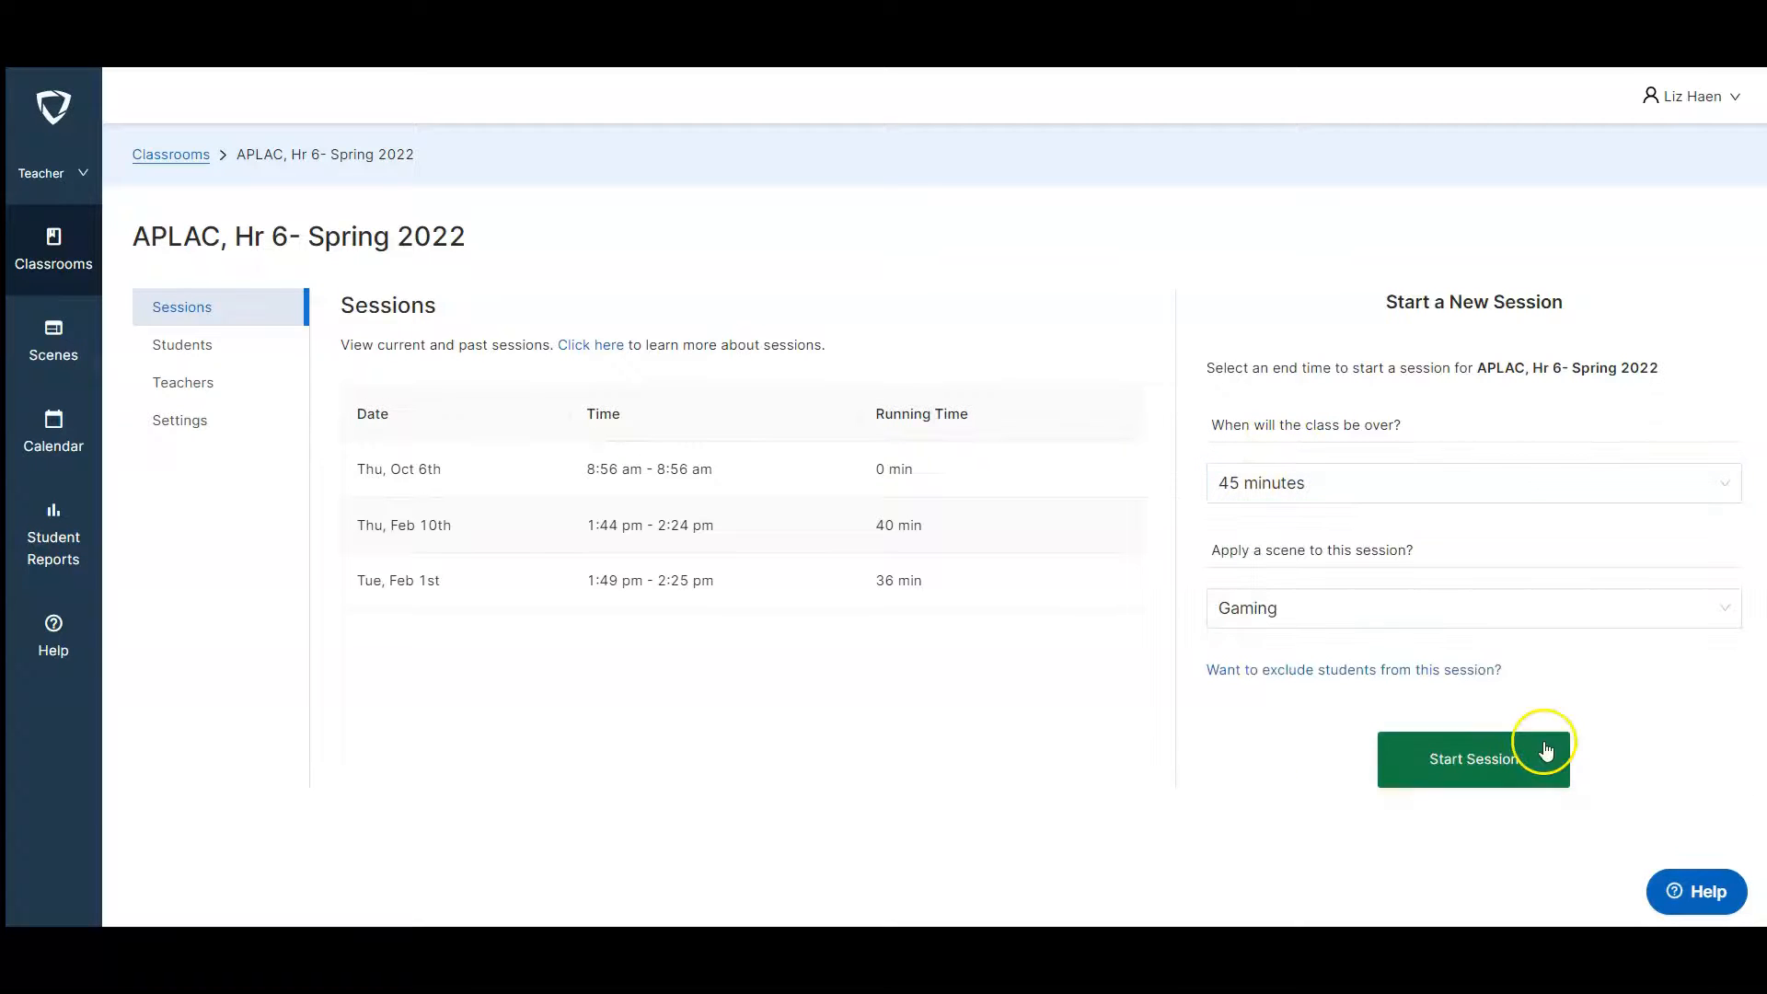
Start the APLAC, Hr 6- Spring 2022 session and look through the students' screens.
{"action": "left_click", "coordinate": [1478, 762]}
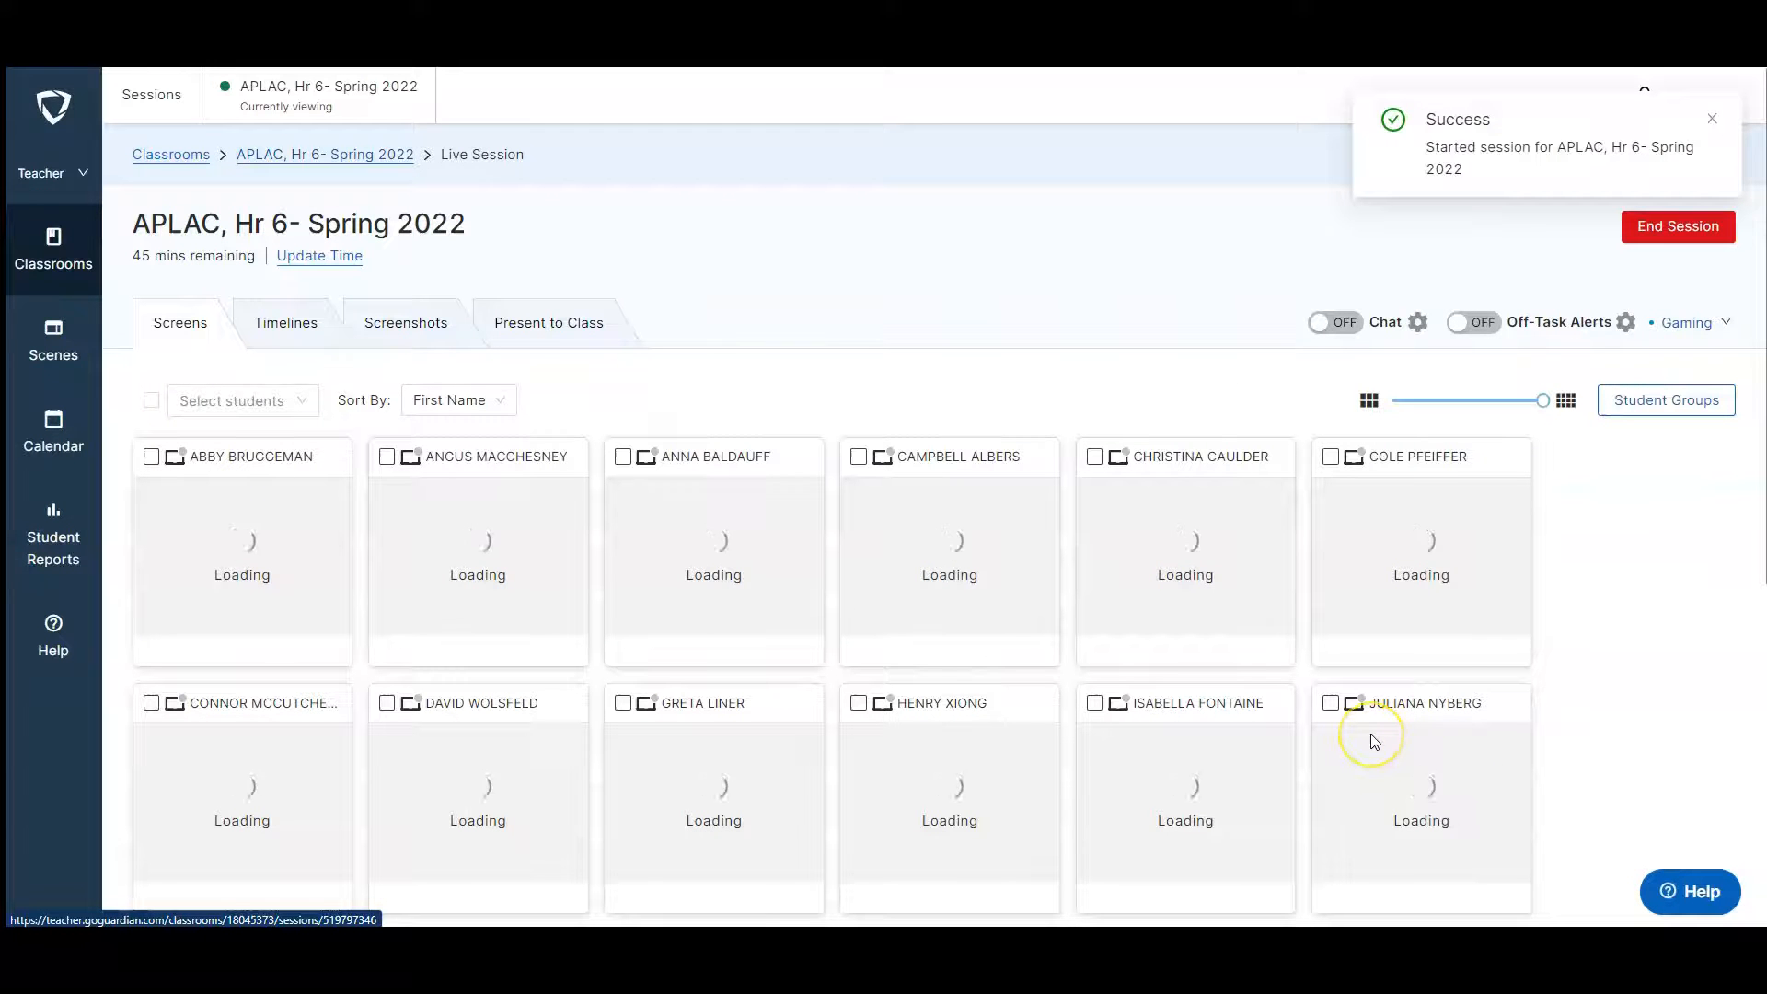
{"action": "scroll", "coordinate": [890, 504], "scroll_direction": "down", "scroll_amount": 1}
{"action": "scroll", "coordinate": [890, 504], "scroll_direction": "down", "scroll_amount": 3}
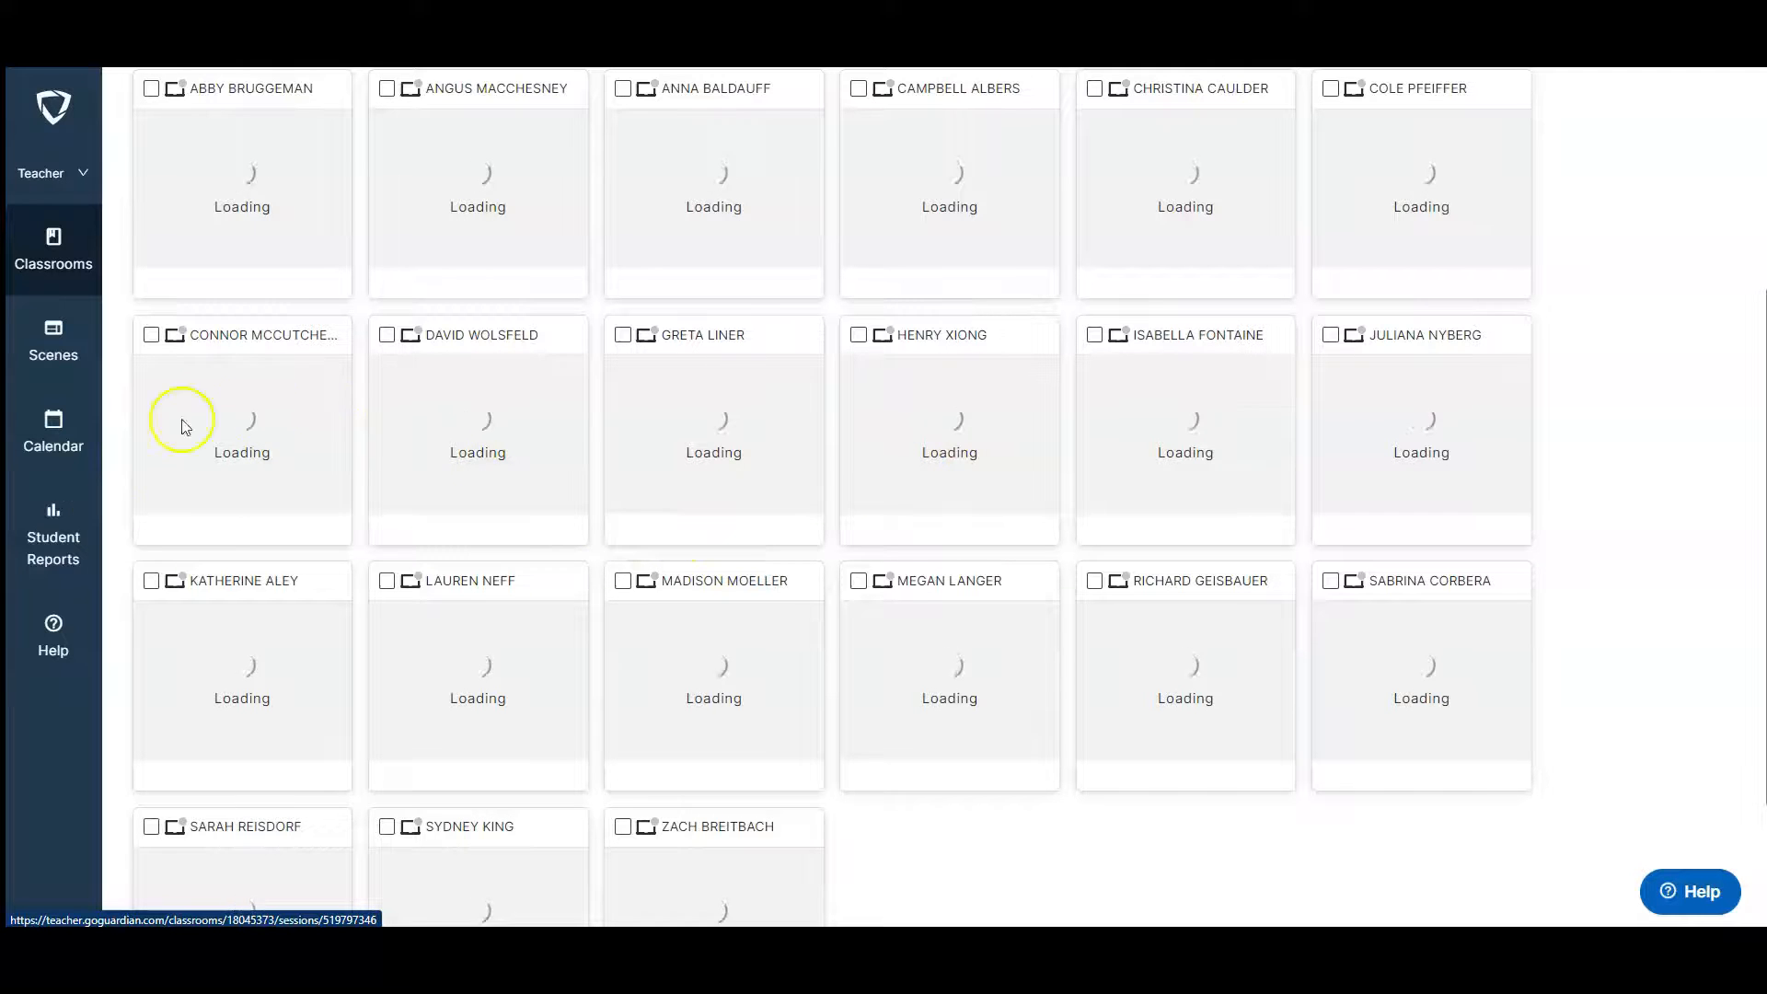
{"action": "scroll", "coordinate": [277, 635], "scroll_direction": "up", "scroll_amount": 2}
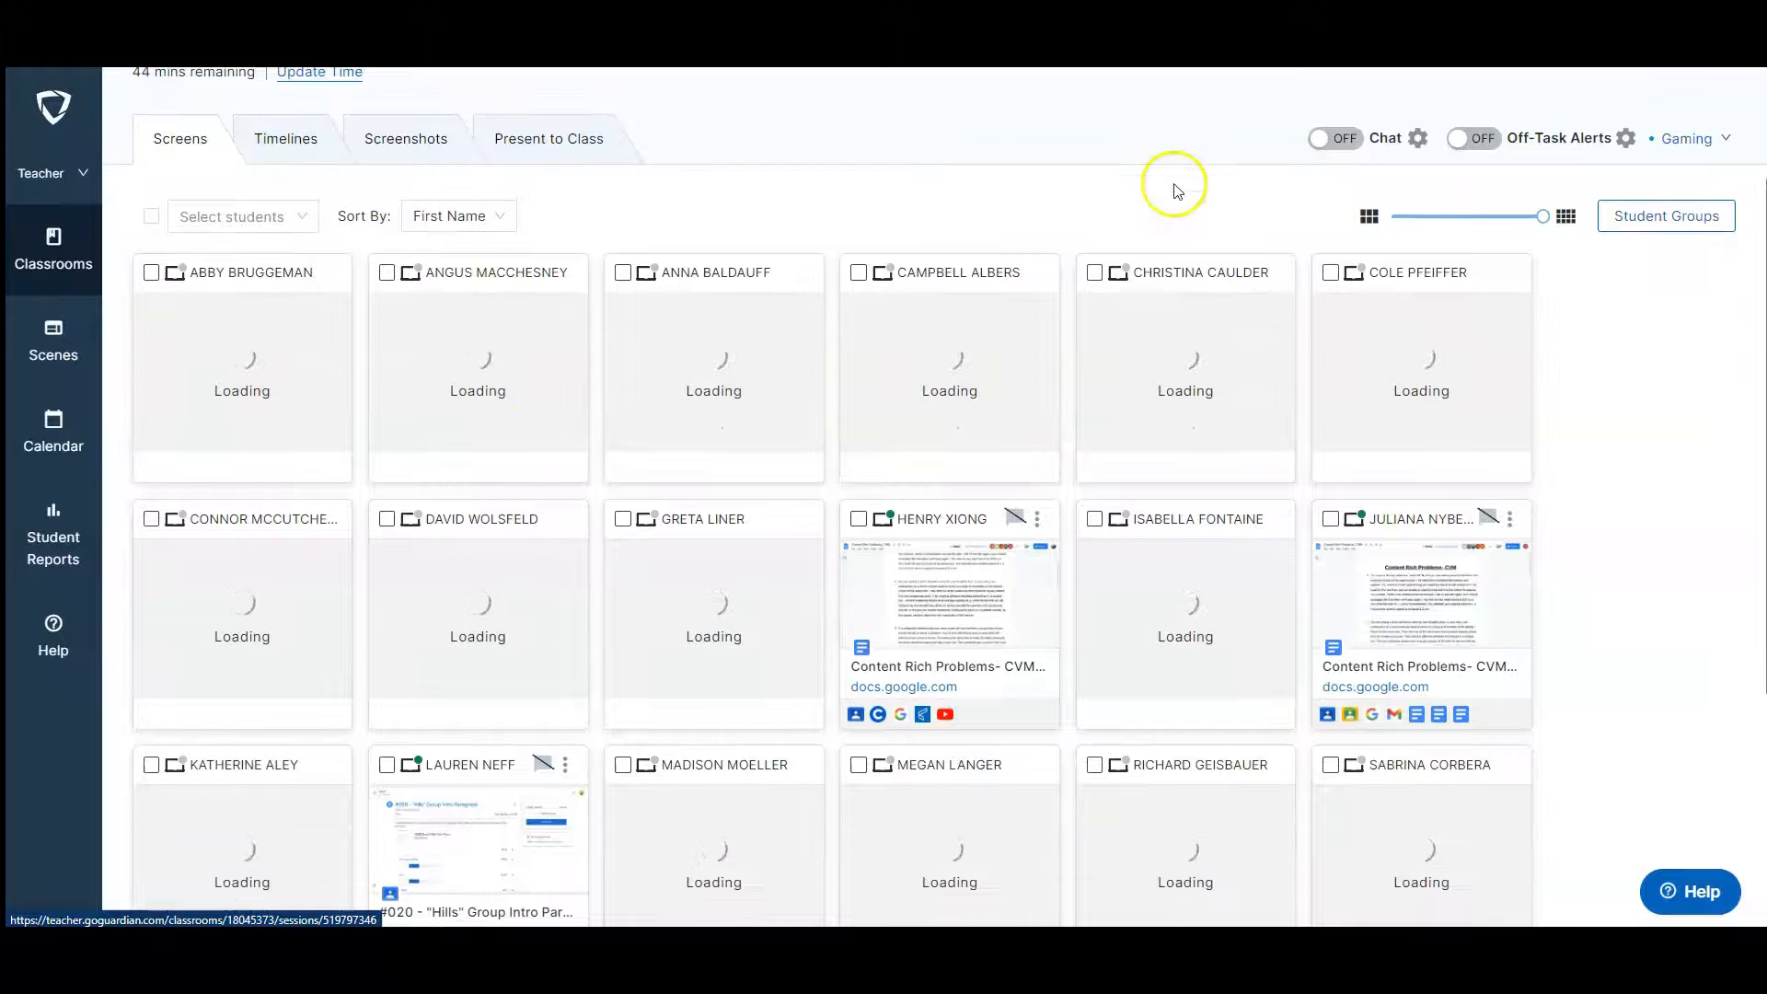
Look over the students' live screens and check the actions available for an online student.
{"action": "scroll", "coordinate": [1187, 368], "scroll_direction": "up", "scroll_amount": 2}
{"action": "scroll", "coordinate": [1270, 587], "scroll_direction": "down", "scroll_amount": 4}
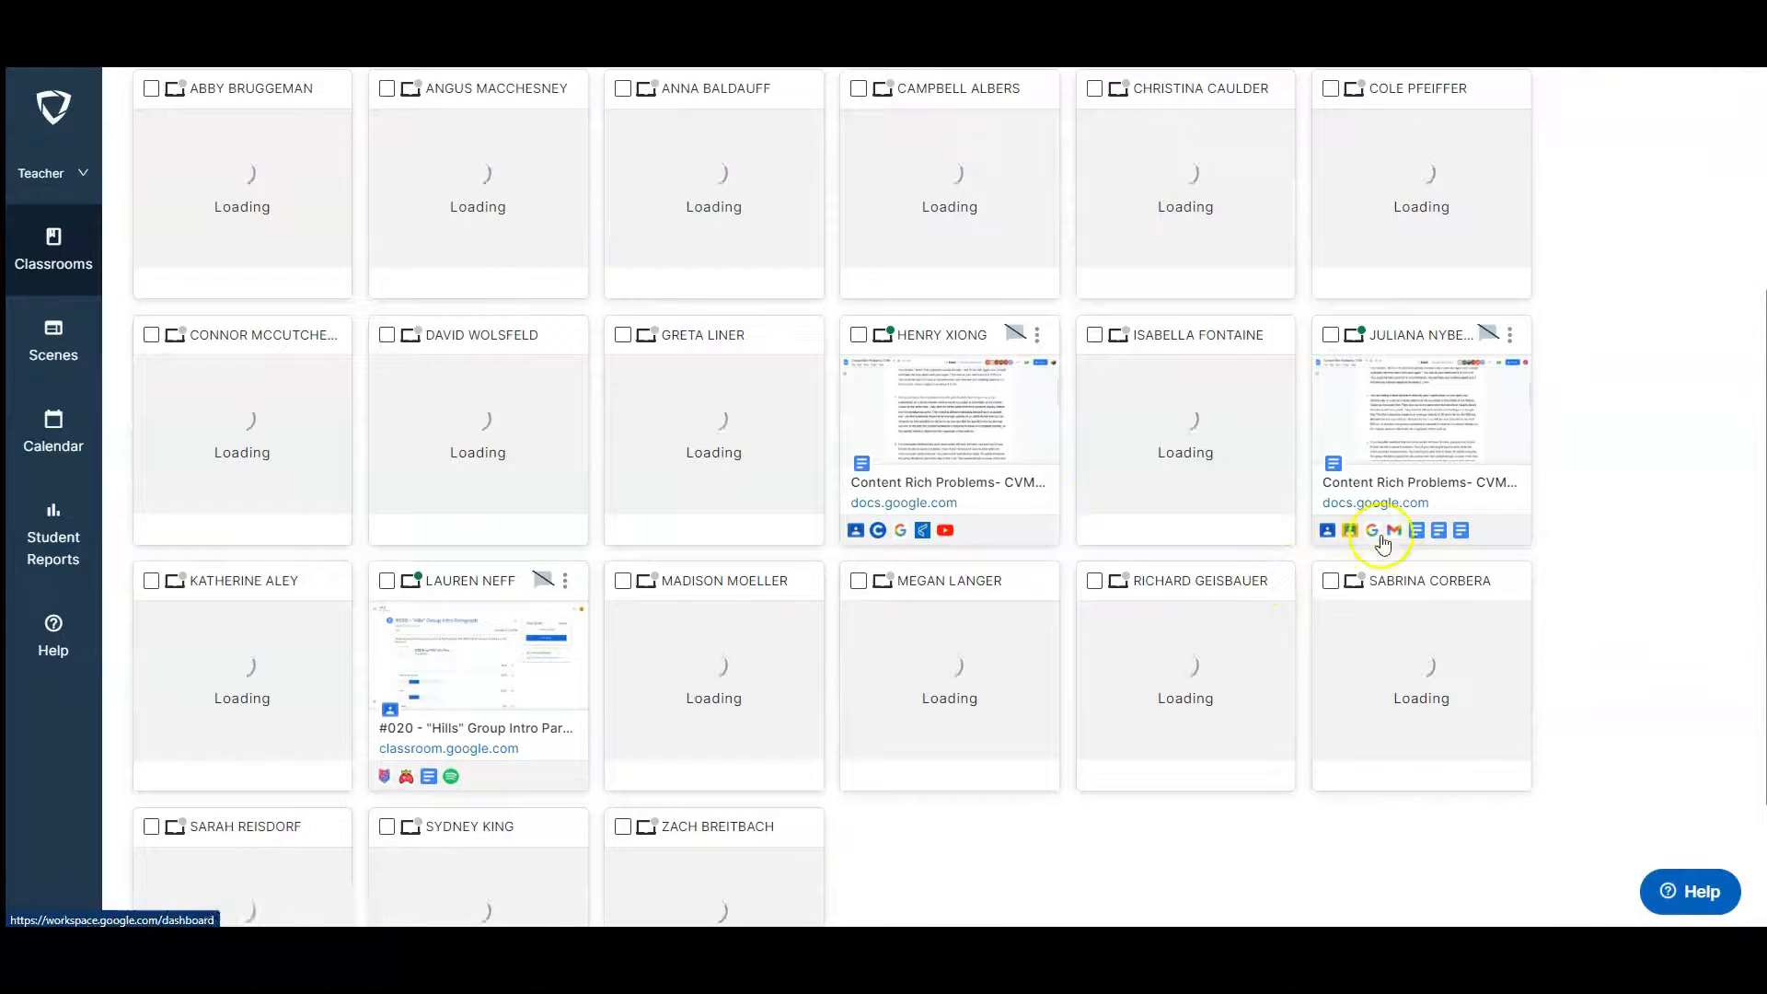
{"action": "left_click", "coordinate": [1511, 343]}
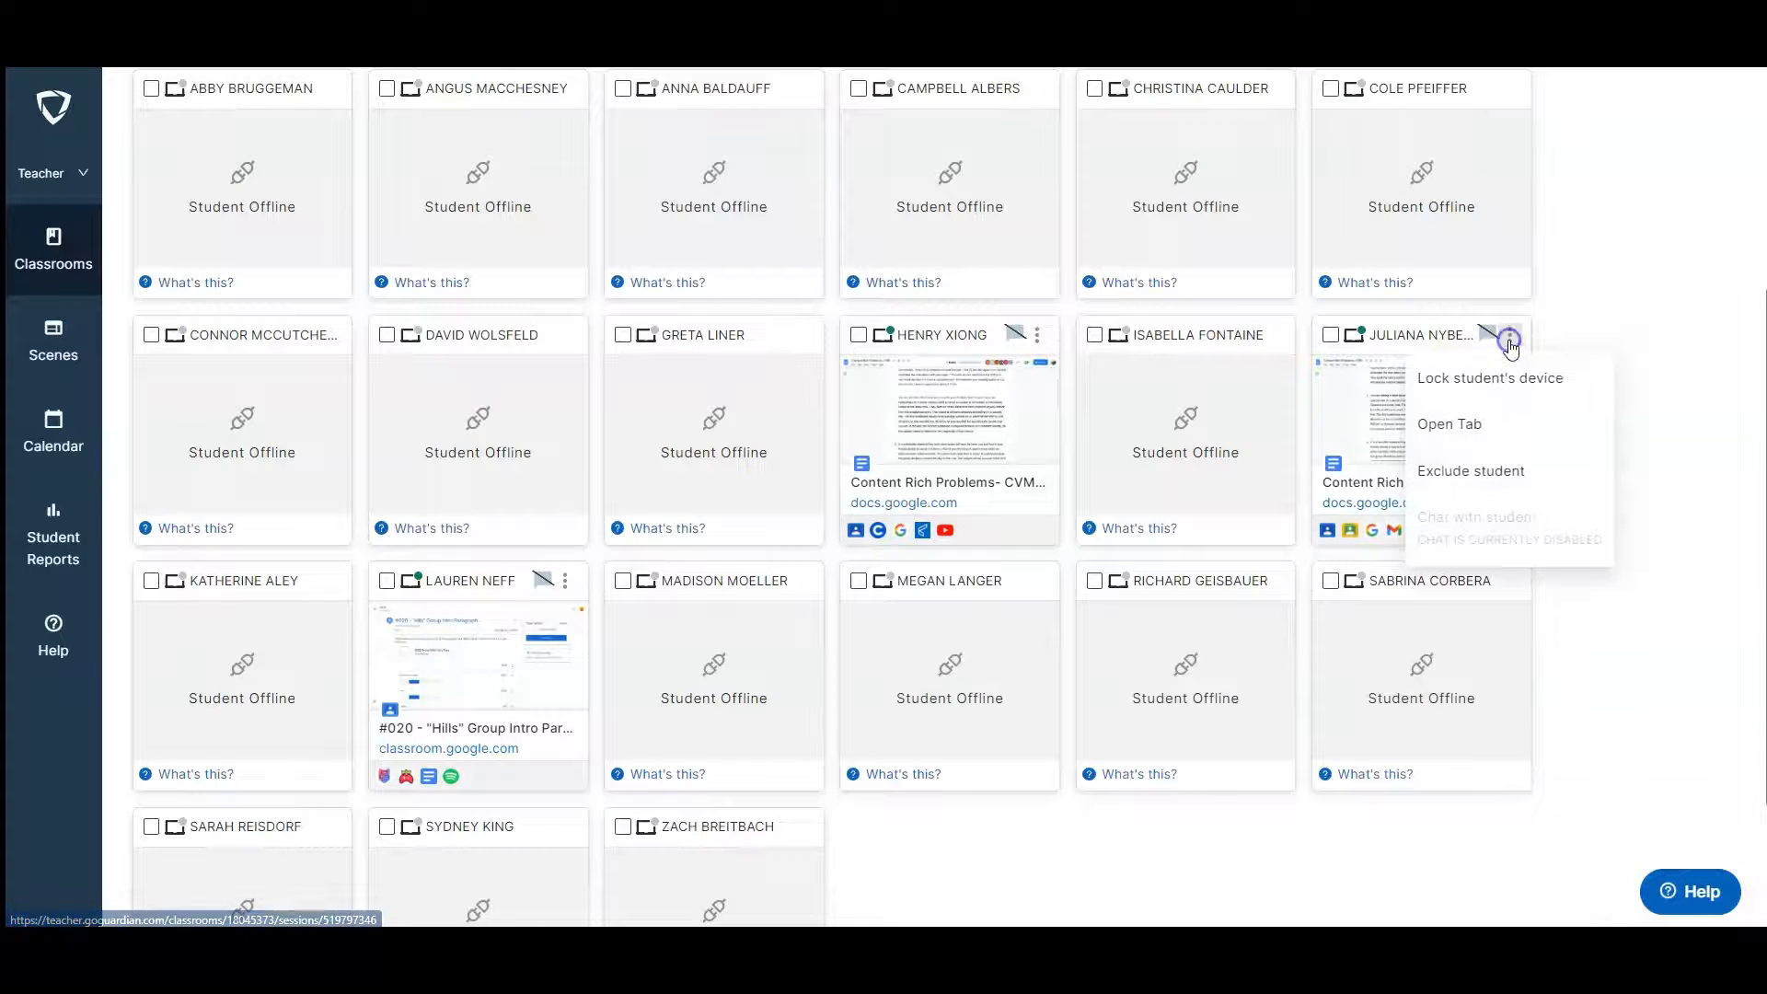
{"action": "left_click", "coordinate": [1592, 313]}
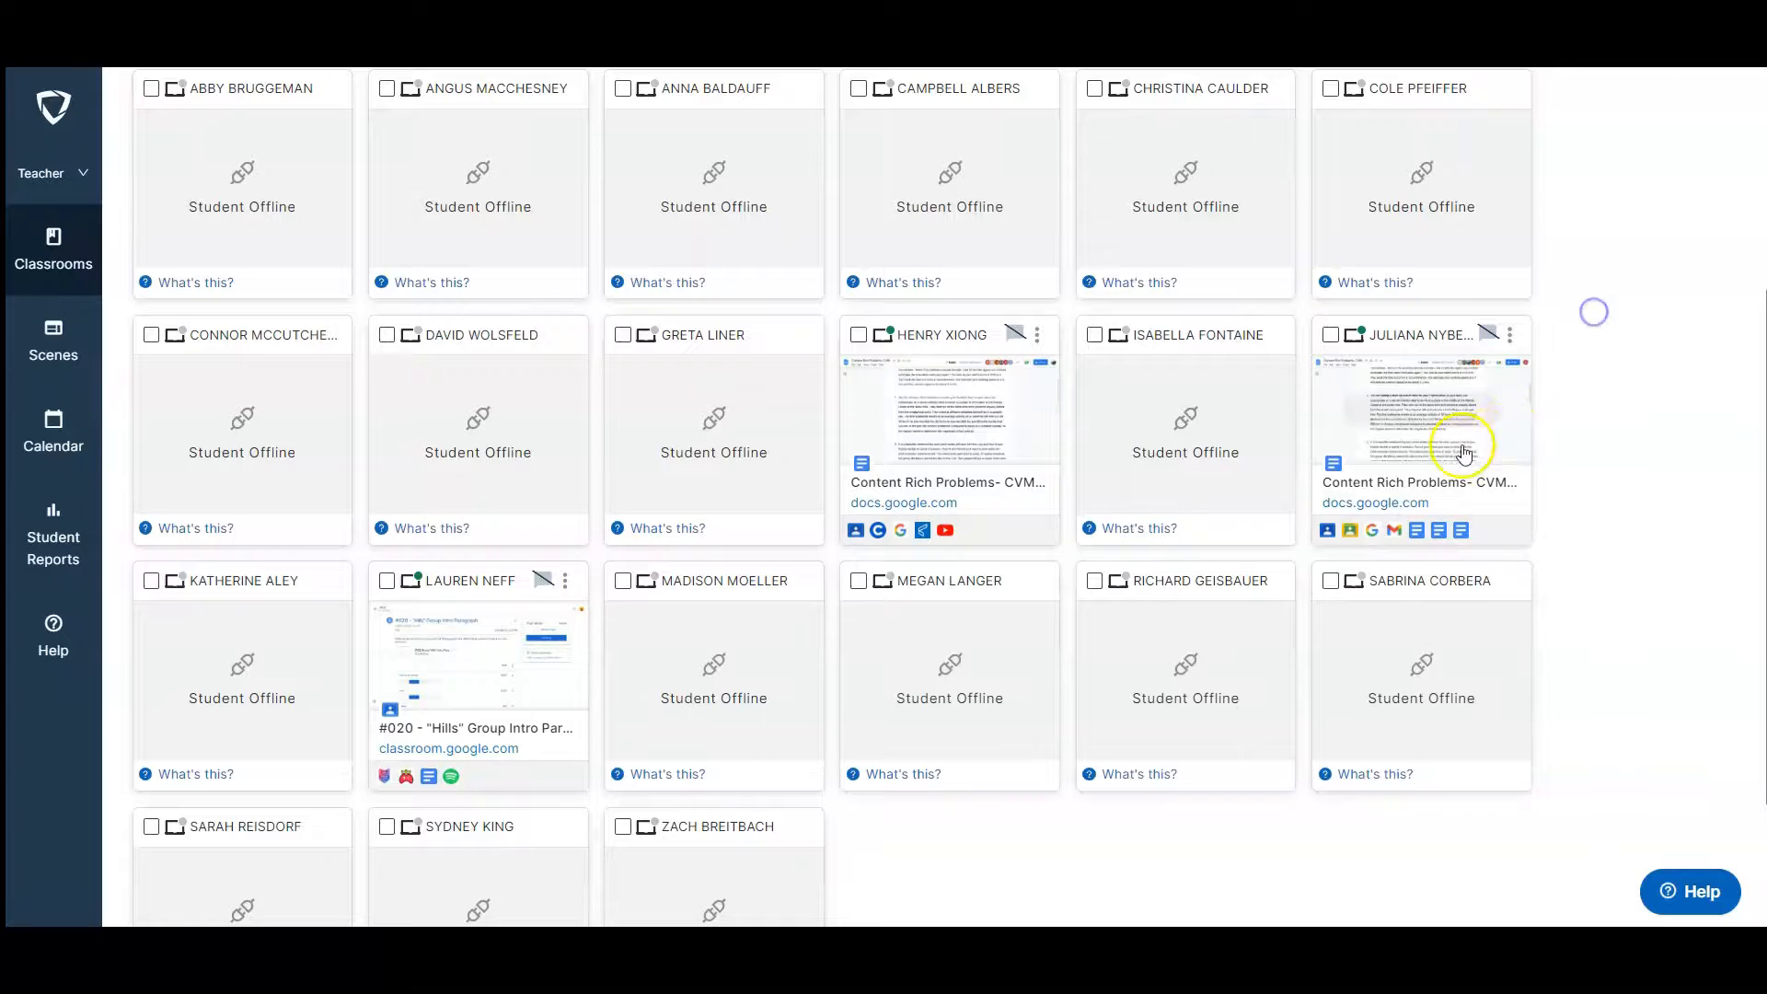
Open an online student's detailed view, check the Resources and Student Activity sections, and close it.
{"action": "left_click", "coordinate": [1394, 446]}
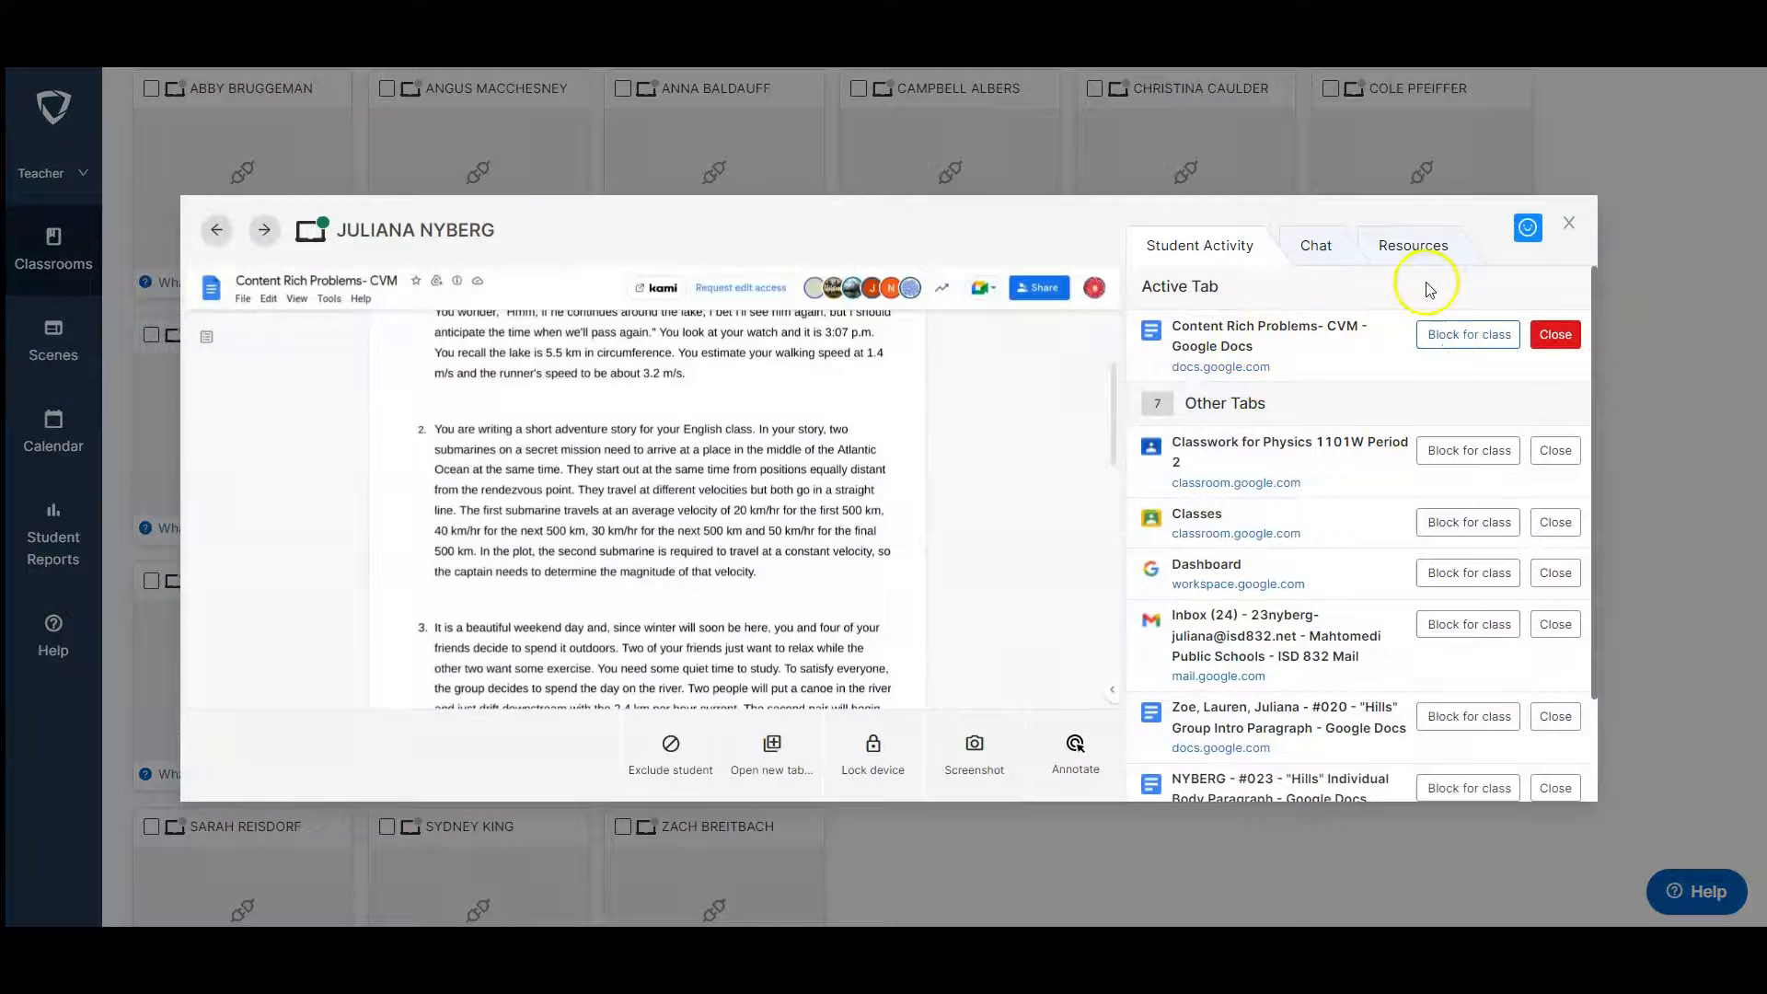
{"action": "left_click", "coordinate": [1418, 249]}
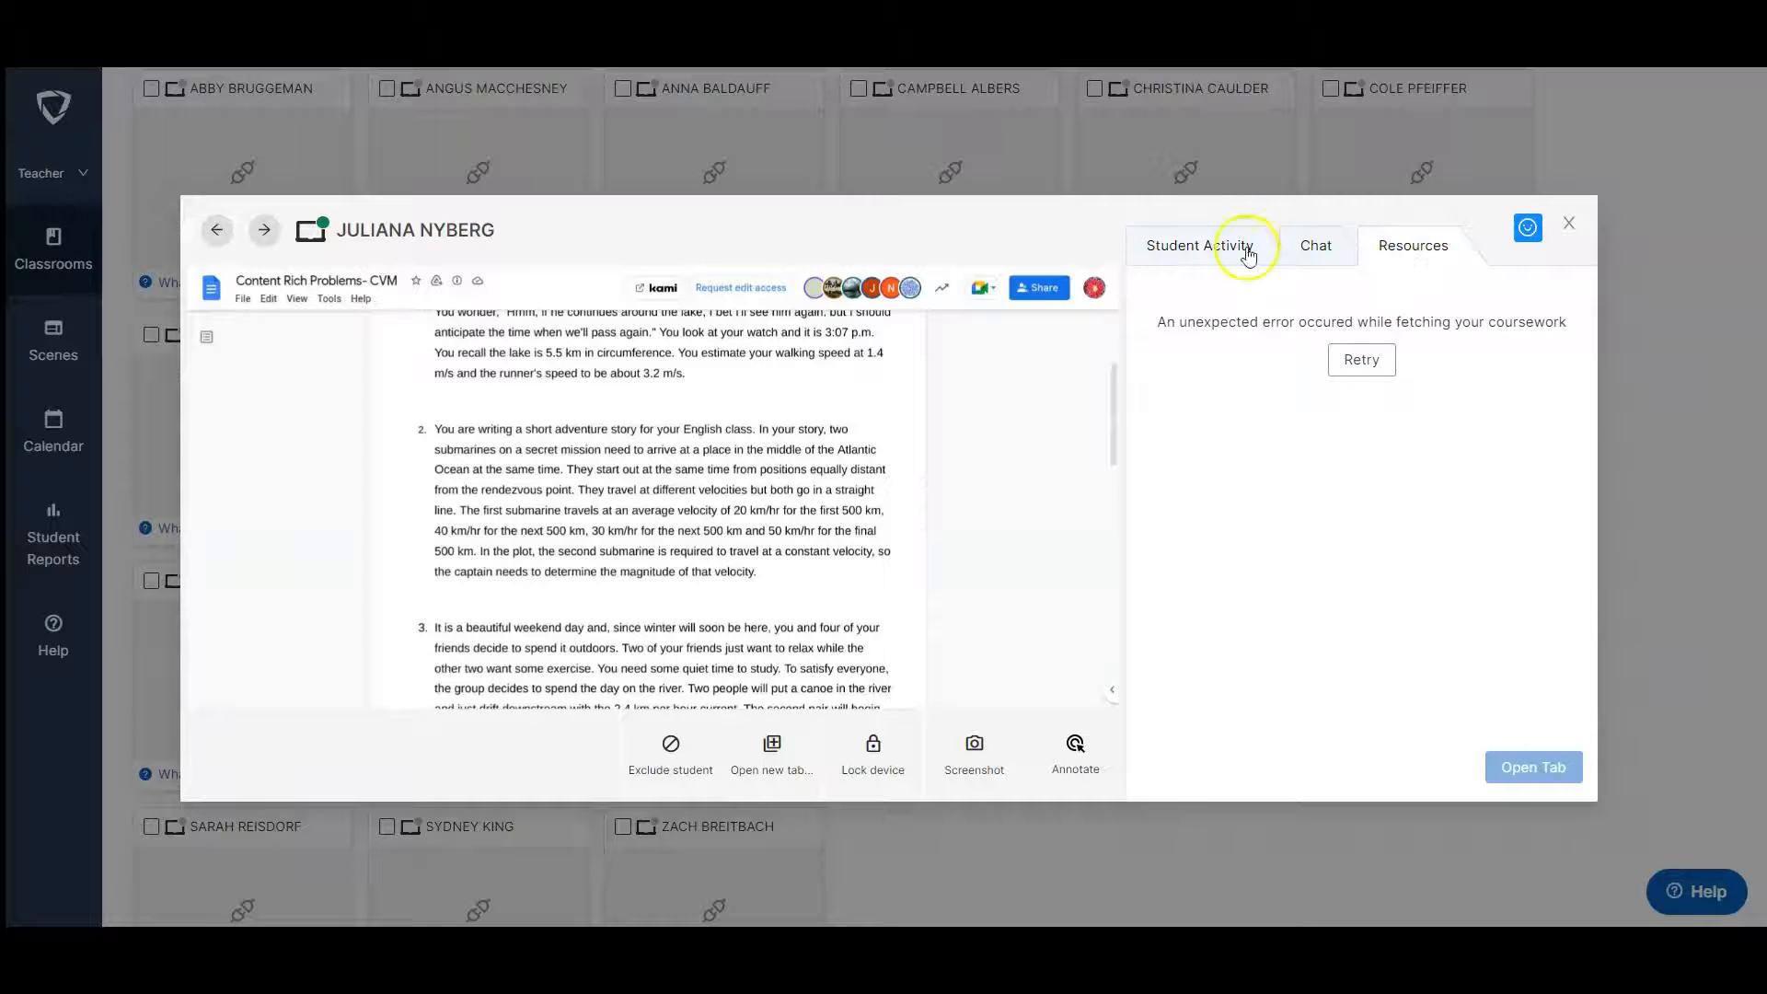
{"action": "left_click", "coordinate": [1209, 254]}
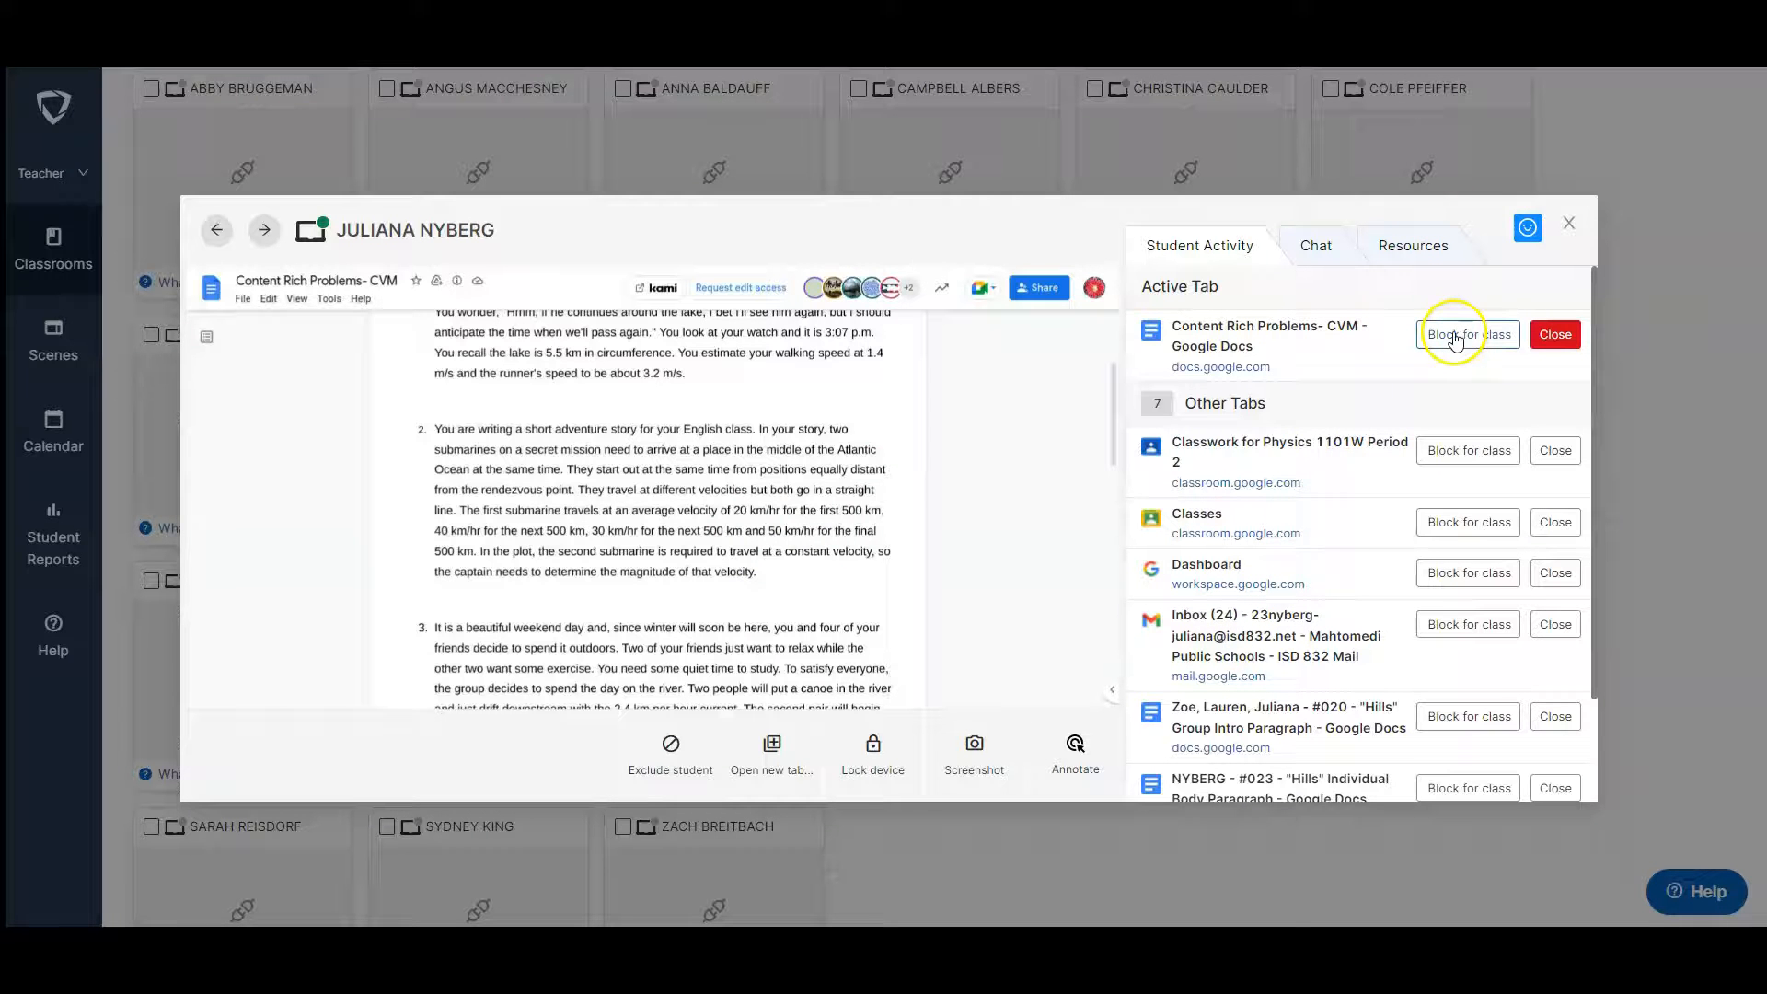
{"action": "left_click", "coordinate": [1571, 224]}
{"action": "scroll", "coordinate": [1464, 681], "scroll_direction": "up", "scroll_amount": 4}
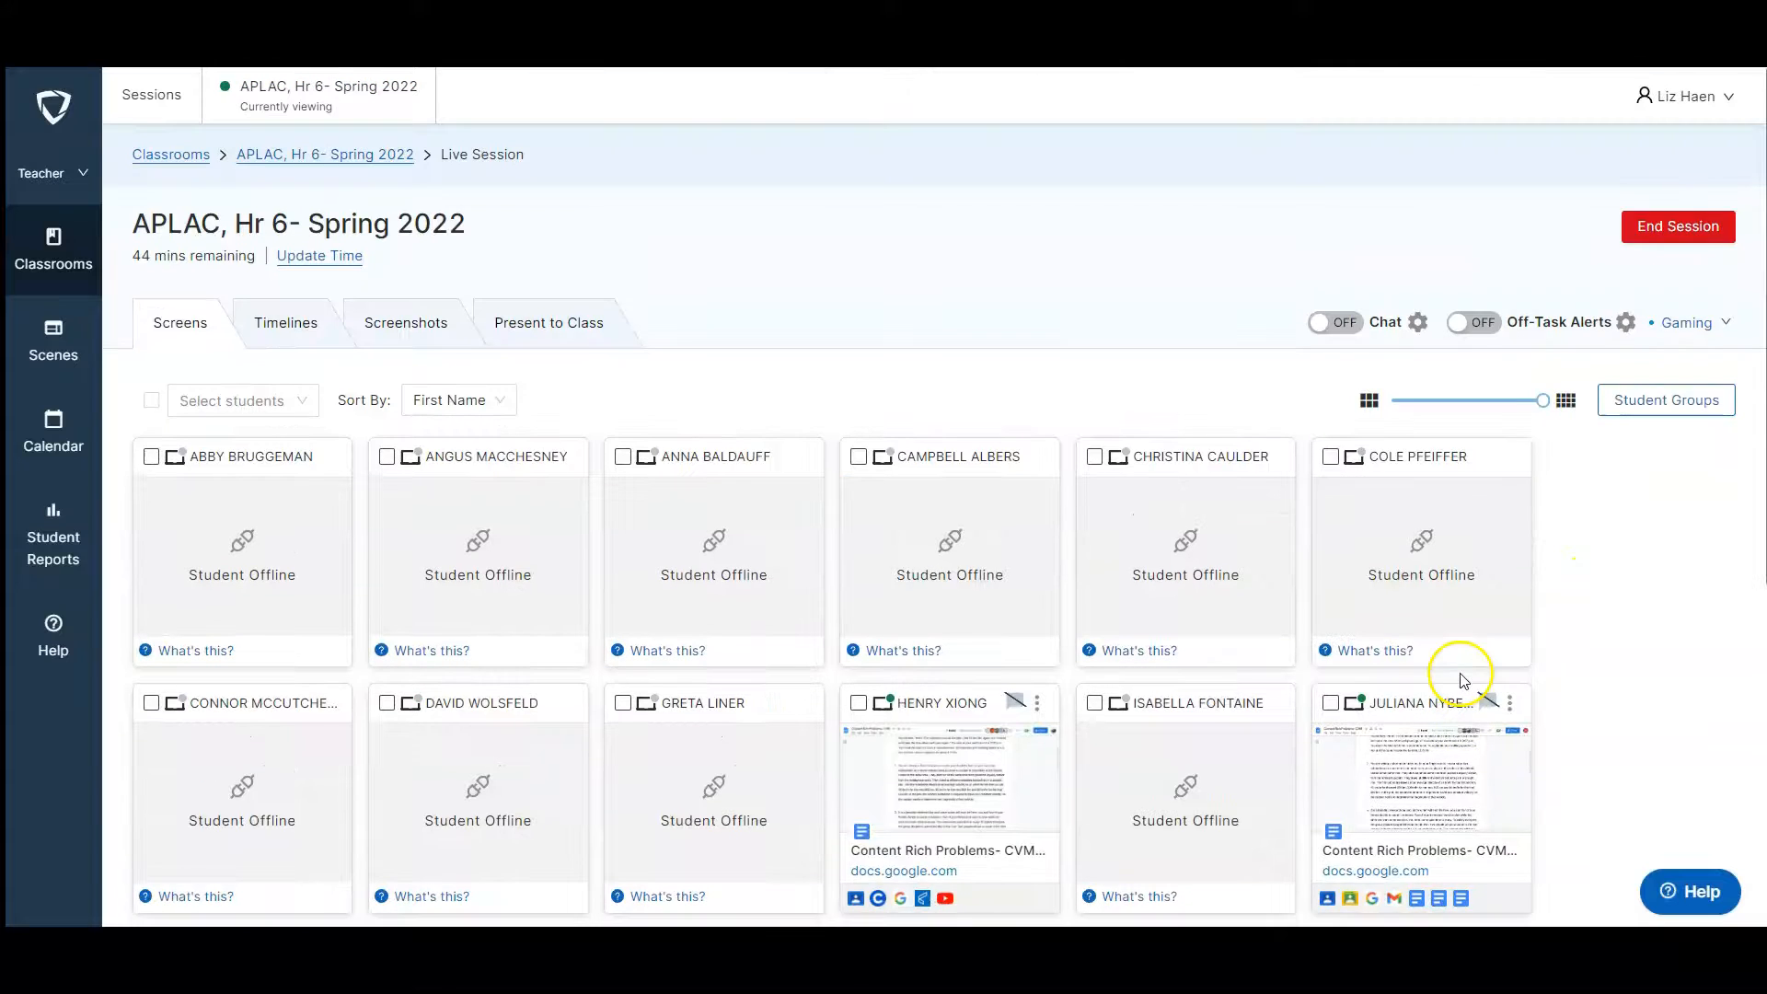
Dismiss the end-session confirmation, switch the live session's scene to Social Media/Gaming Sites, and switch it back to Gaming.
{"action": "left_click", "coordinate": [1685, 225]}
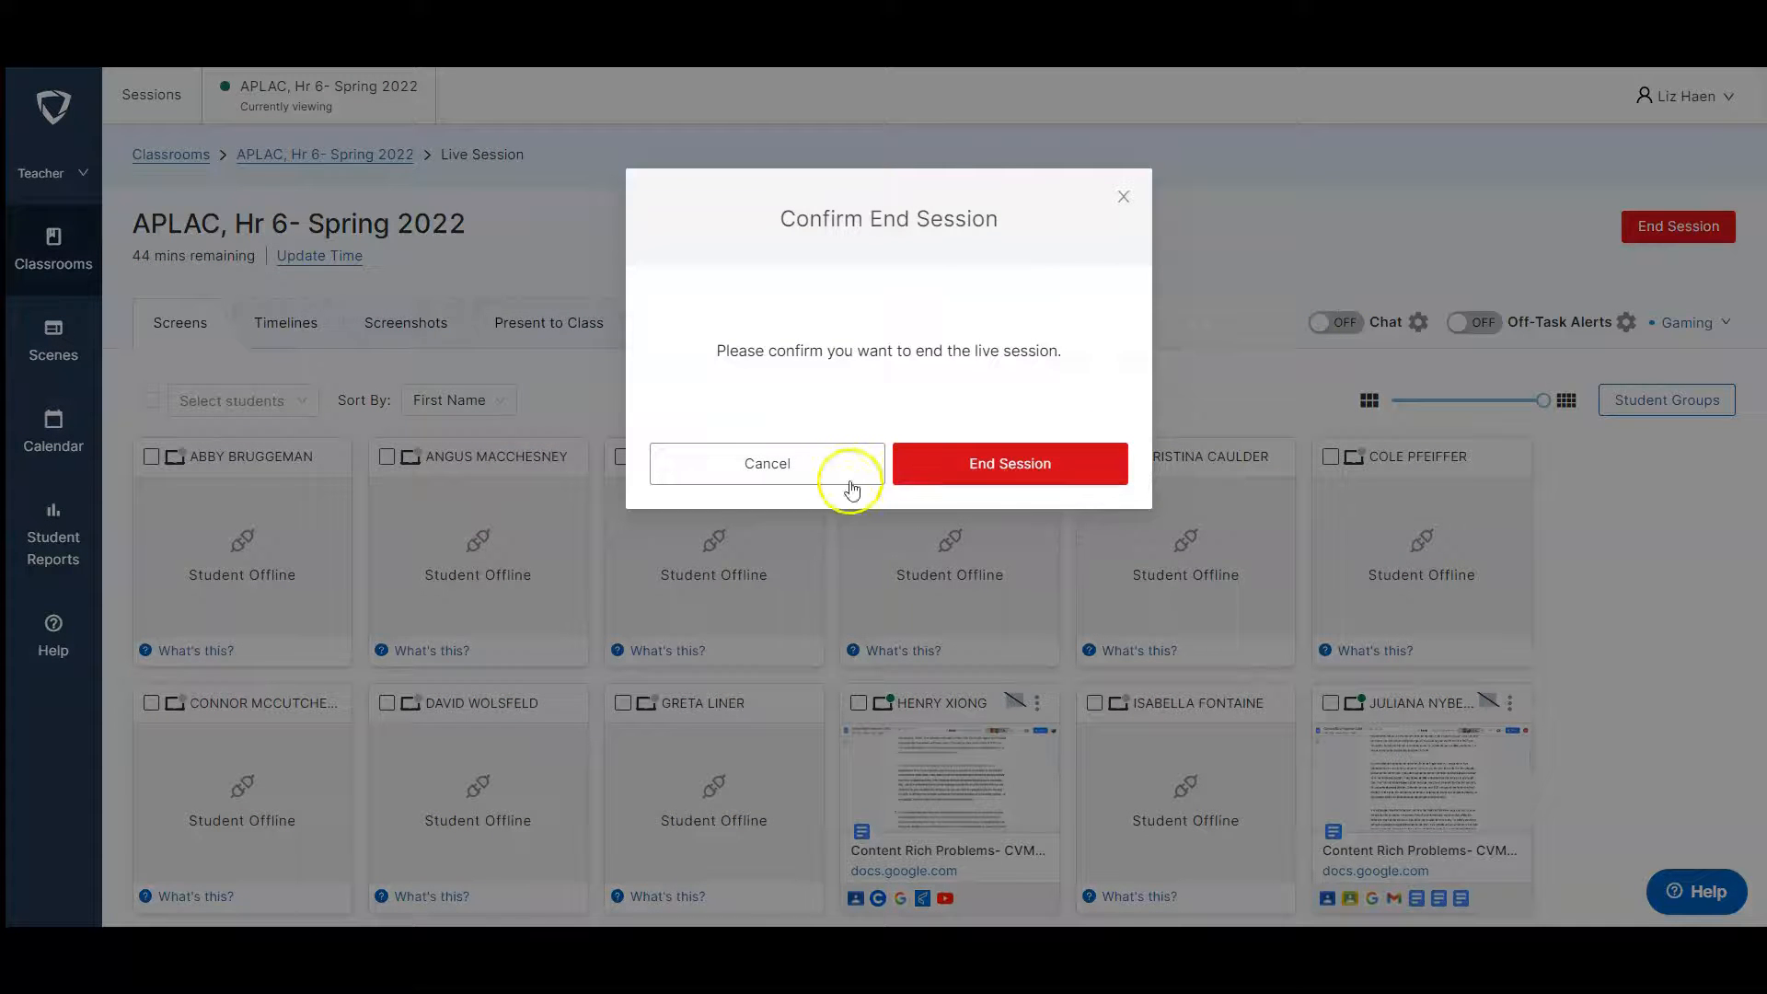
{"action": "left_click", "coordinate": [1124, 196]}
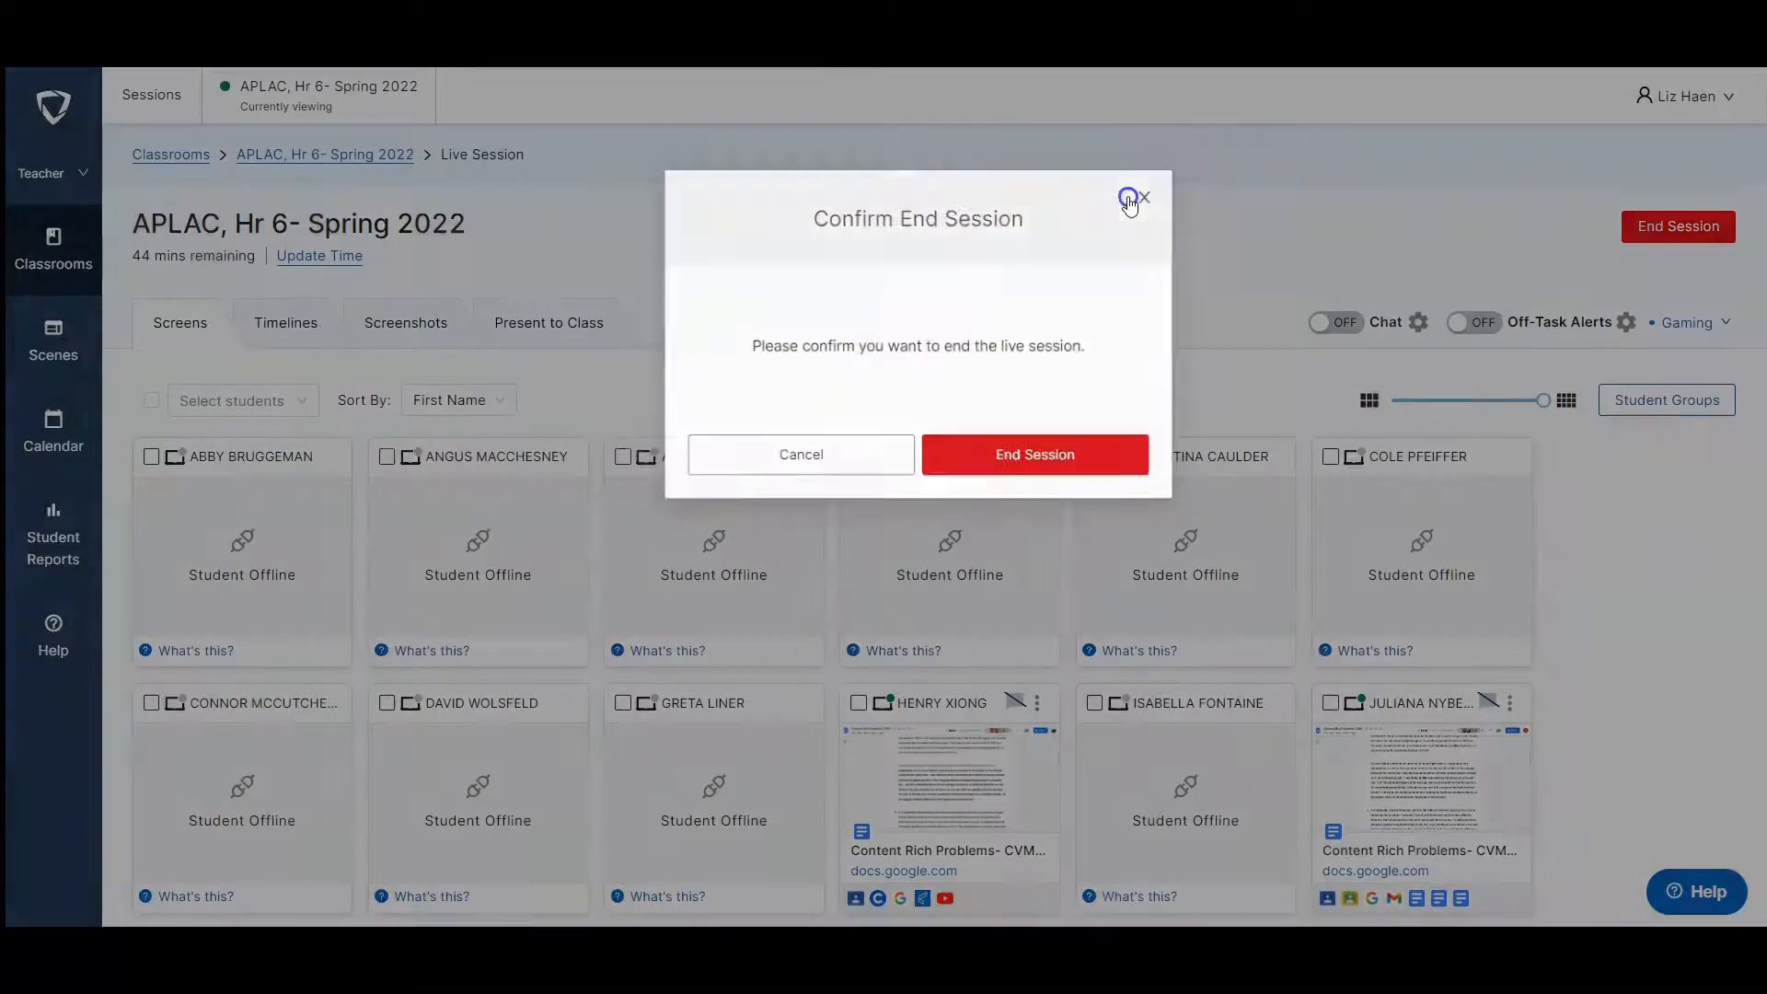
{"action": "left_click", "coordinate": [1685, 324]}
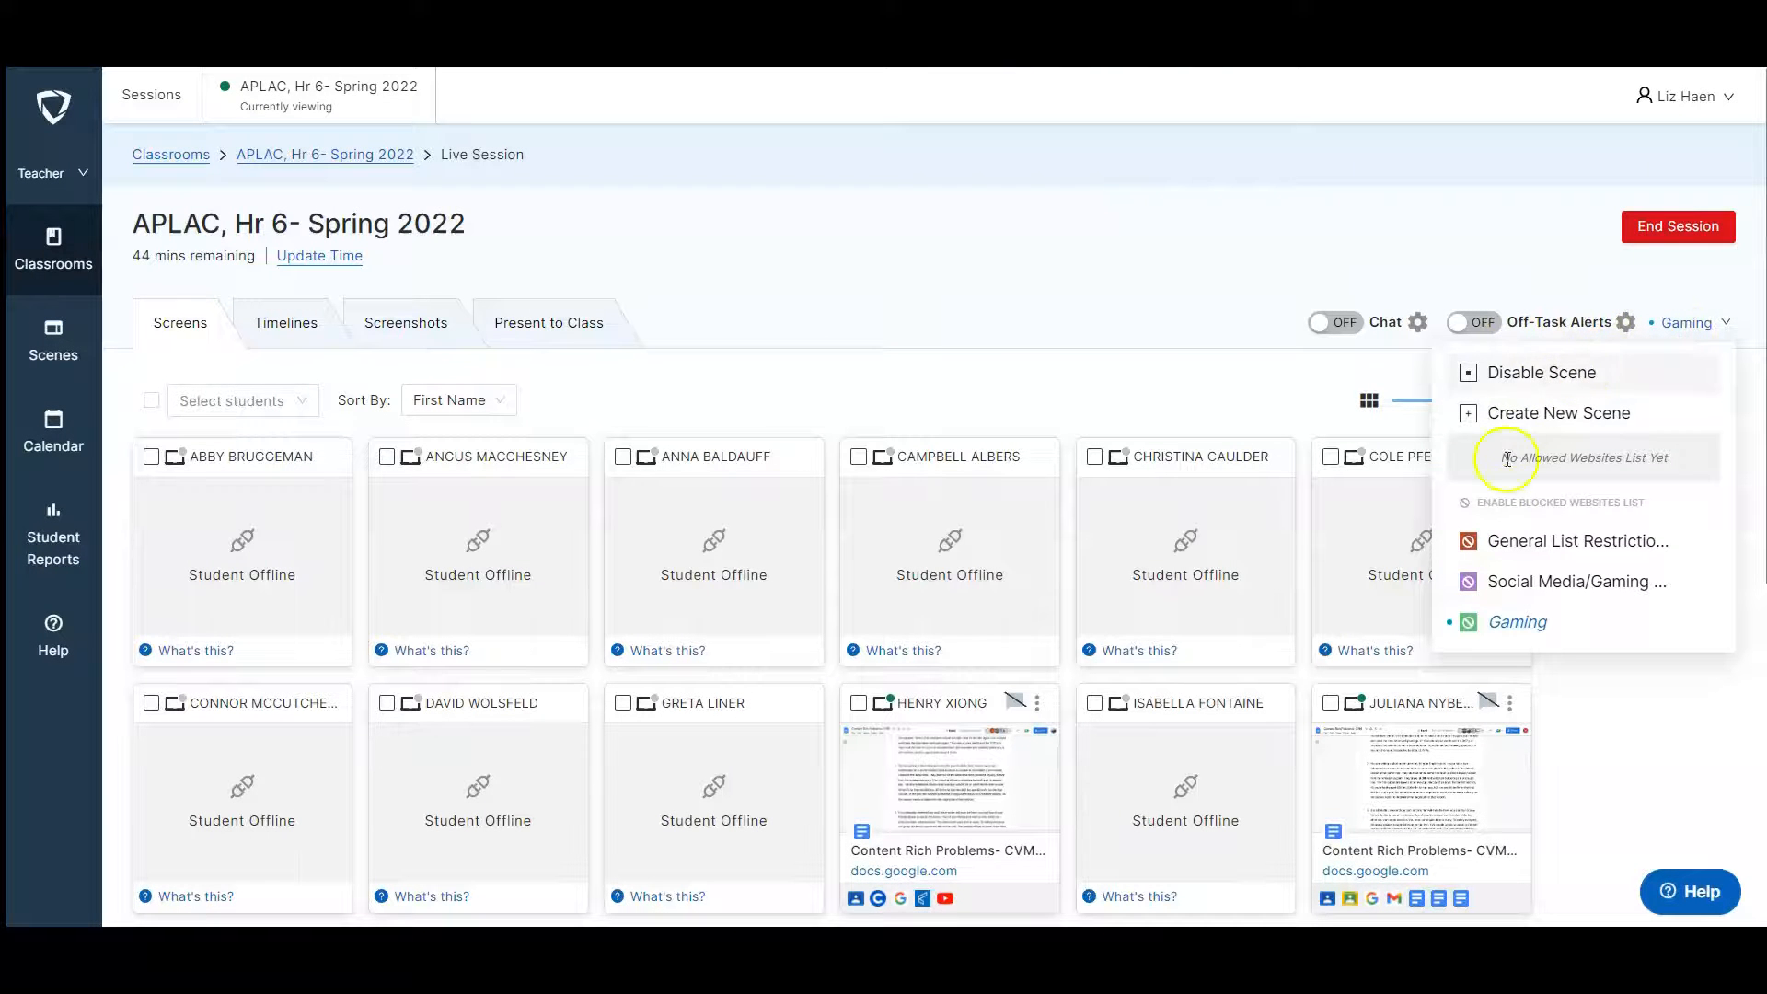
{"action": "left_click", "coordinate": [1545, 583]}
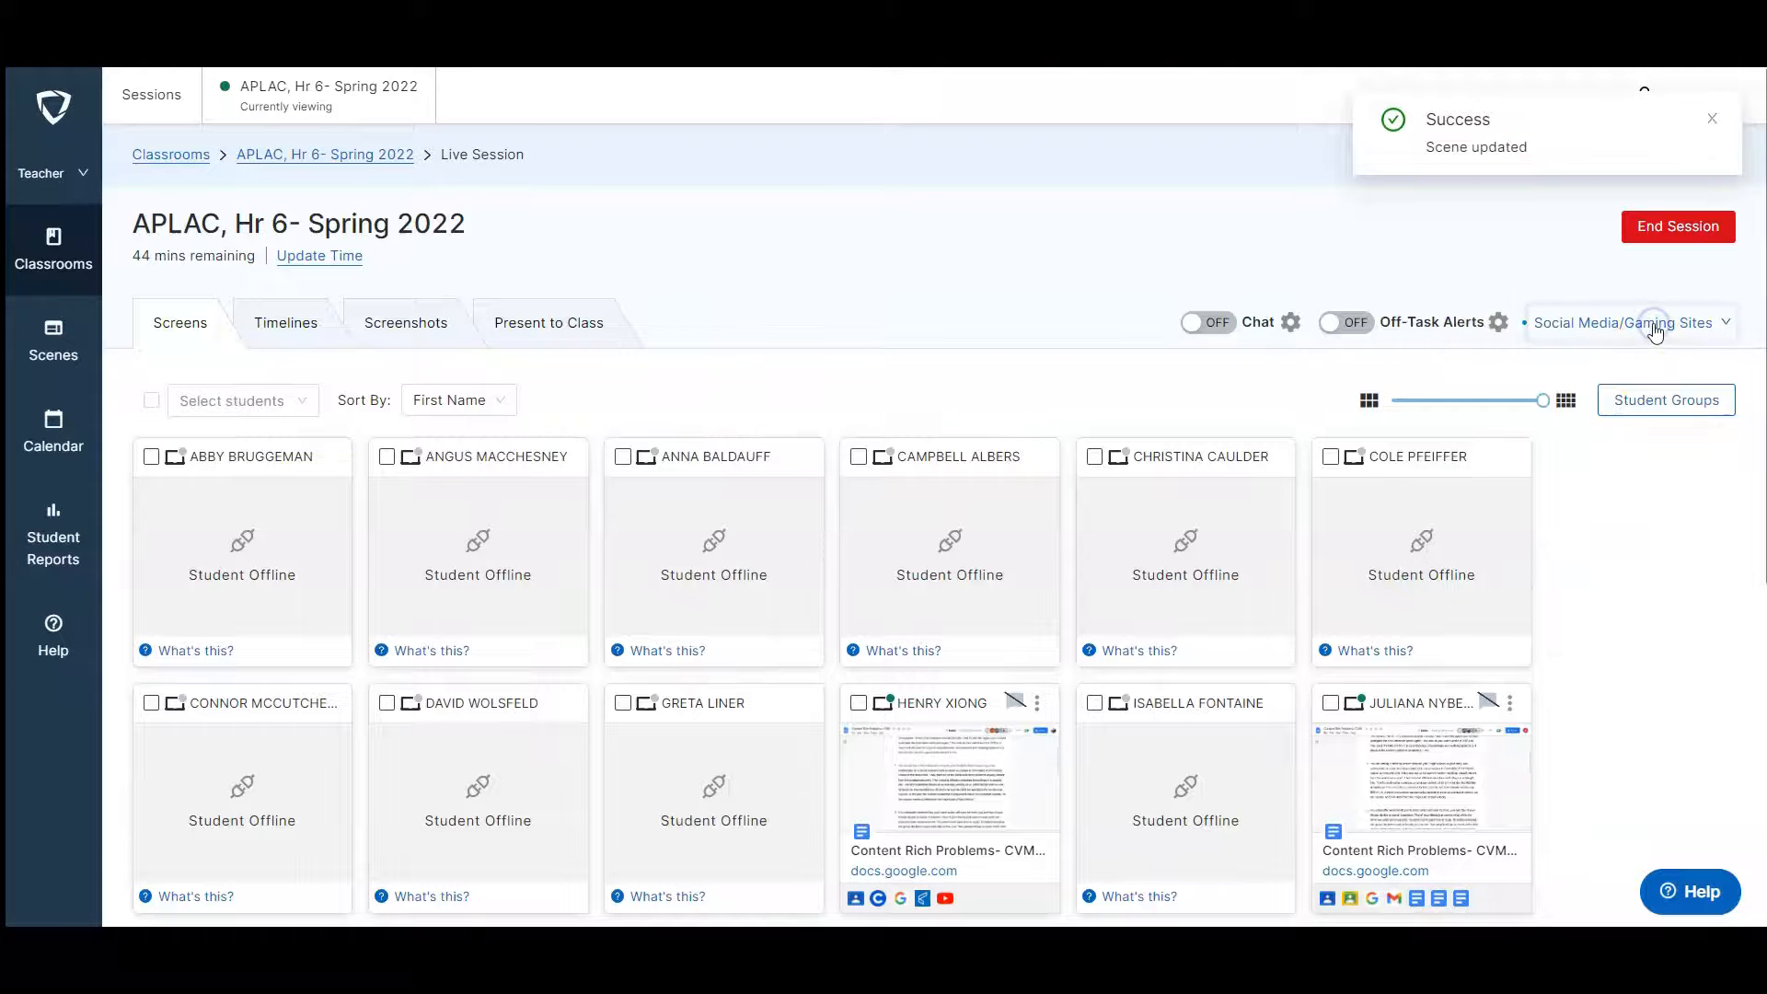
{"action": "left_click", "coordinate": [1654, 329]}
{"action": "left_click", "coordinate": [1546, 635]}
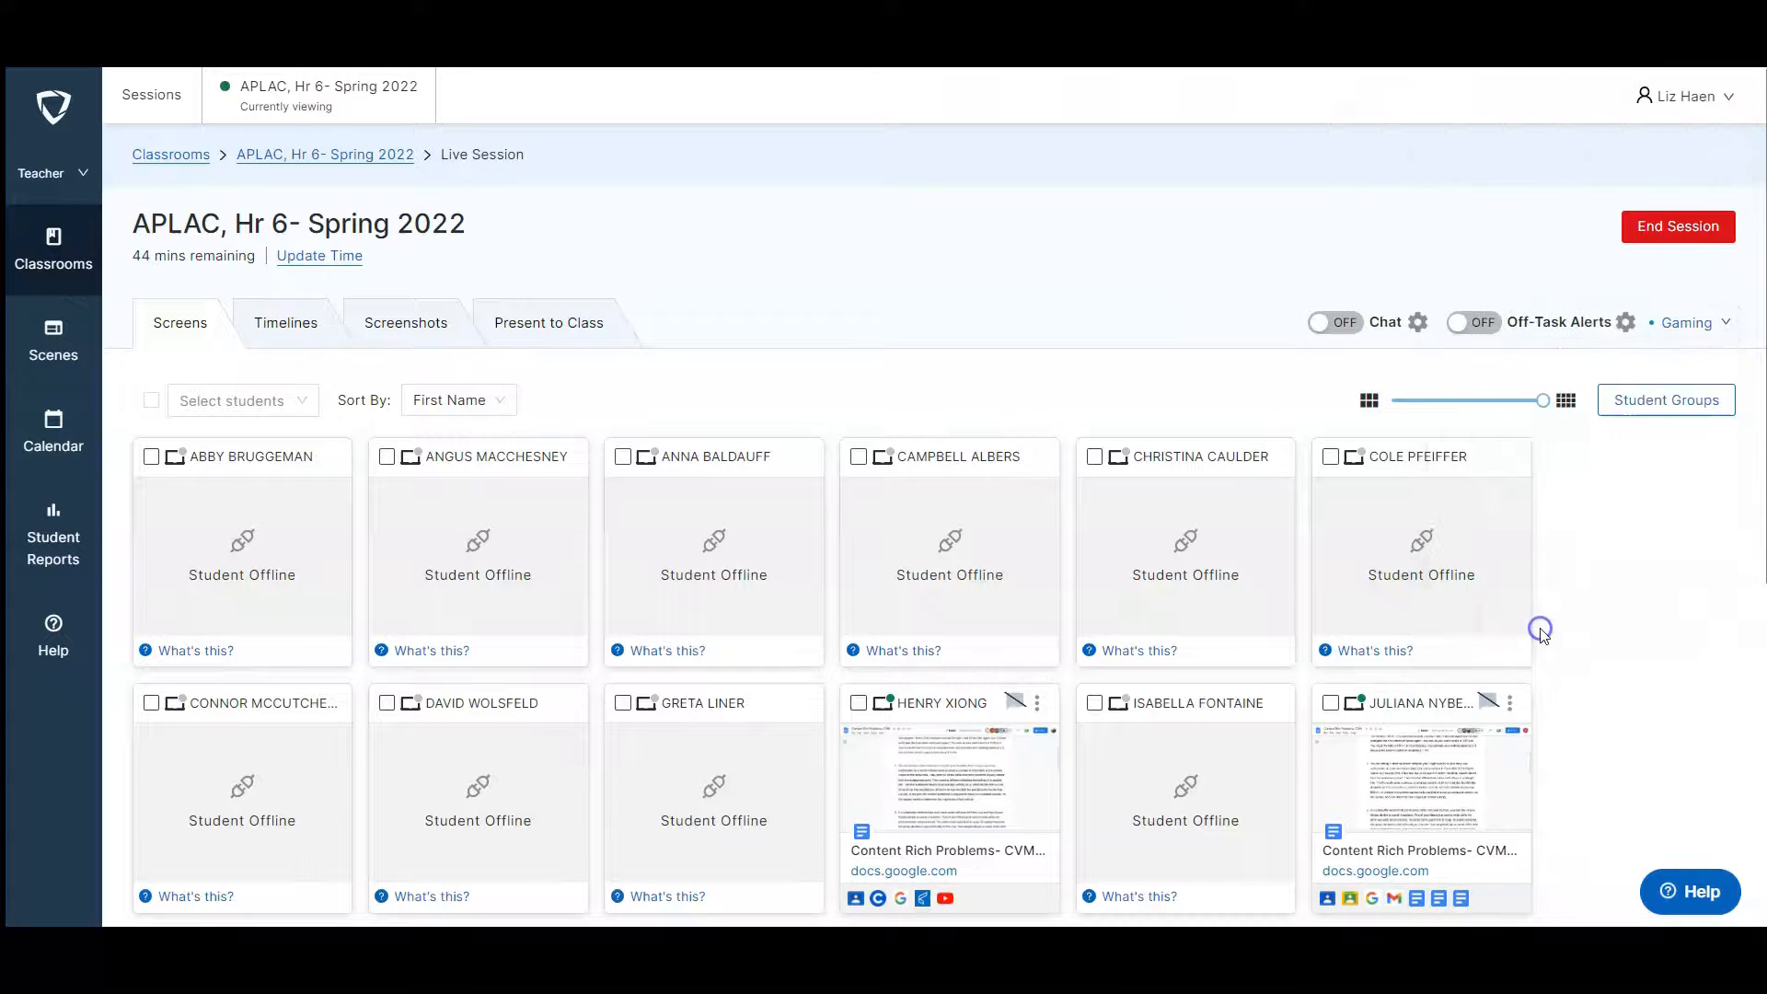
{"action": "left_click", "coordinate": [1688, 323]}
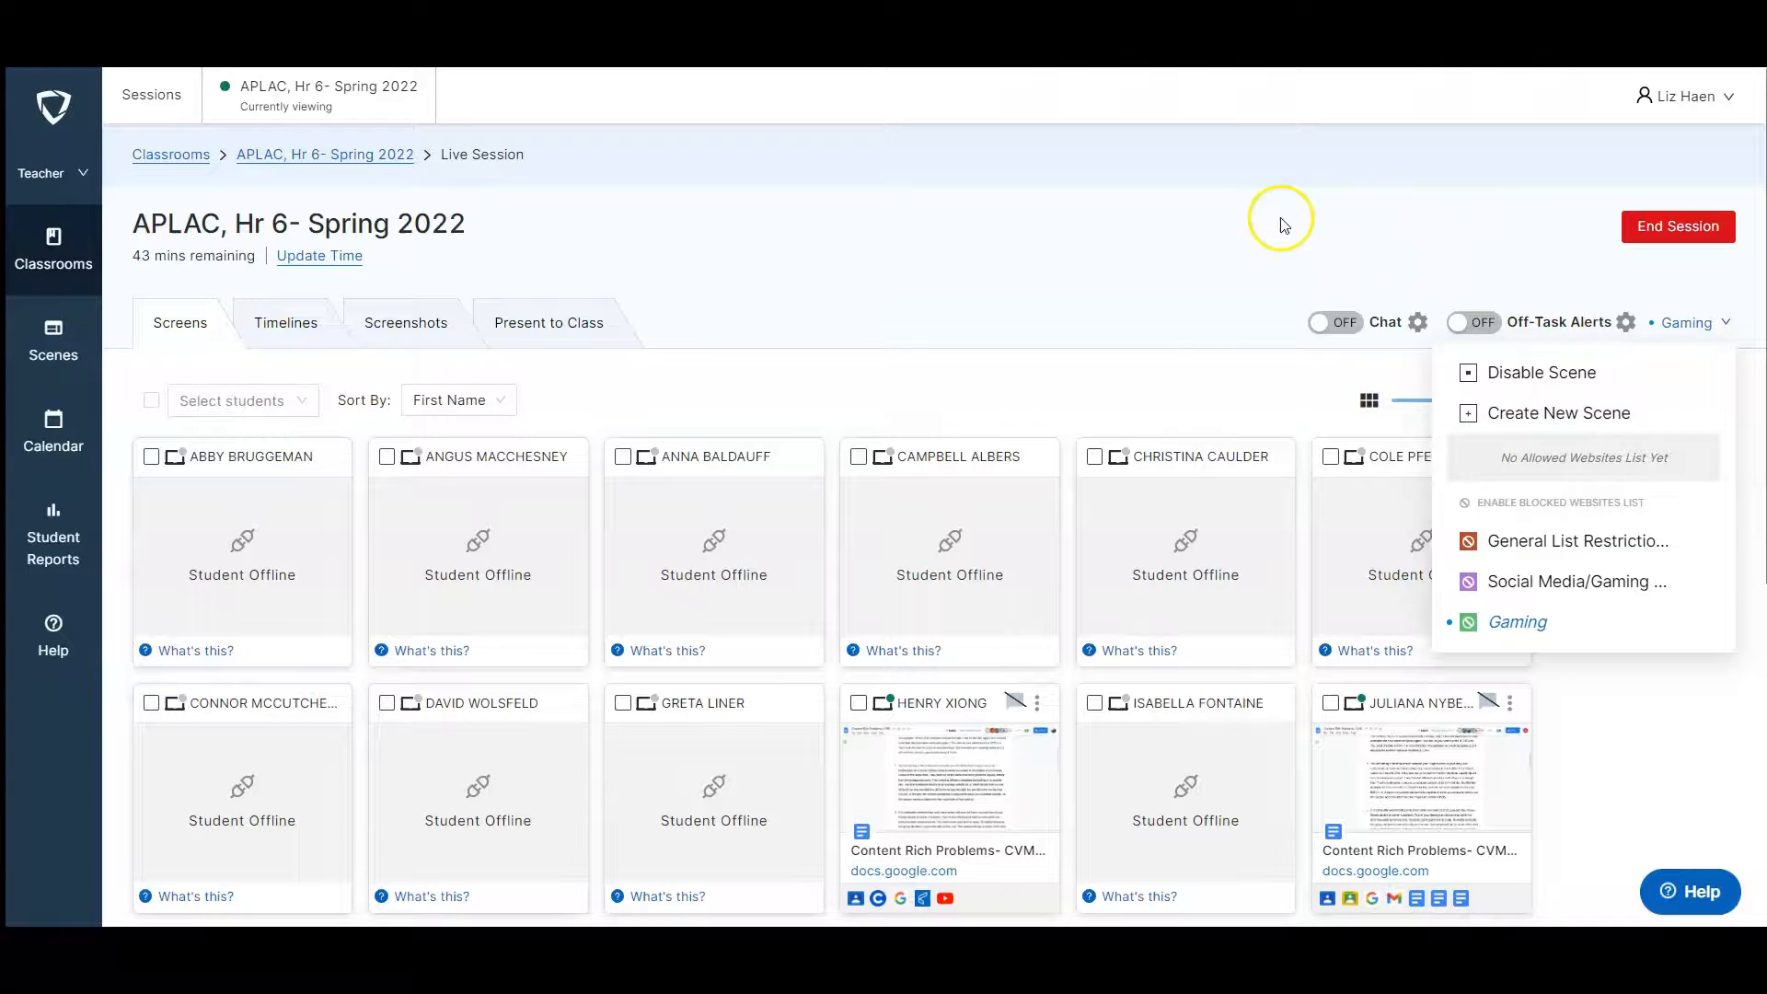
{"action": "left_click", "coordinate": [1110, 223]}
{"action": "left_click", "coordinate": [1684, 336]}
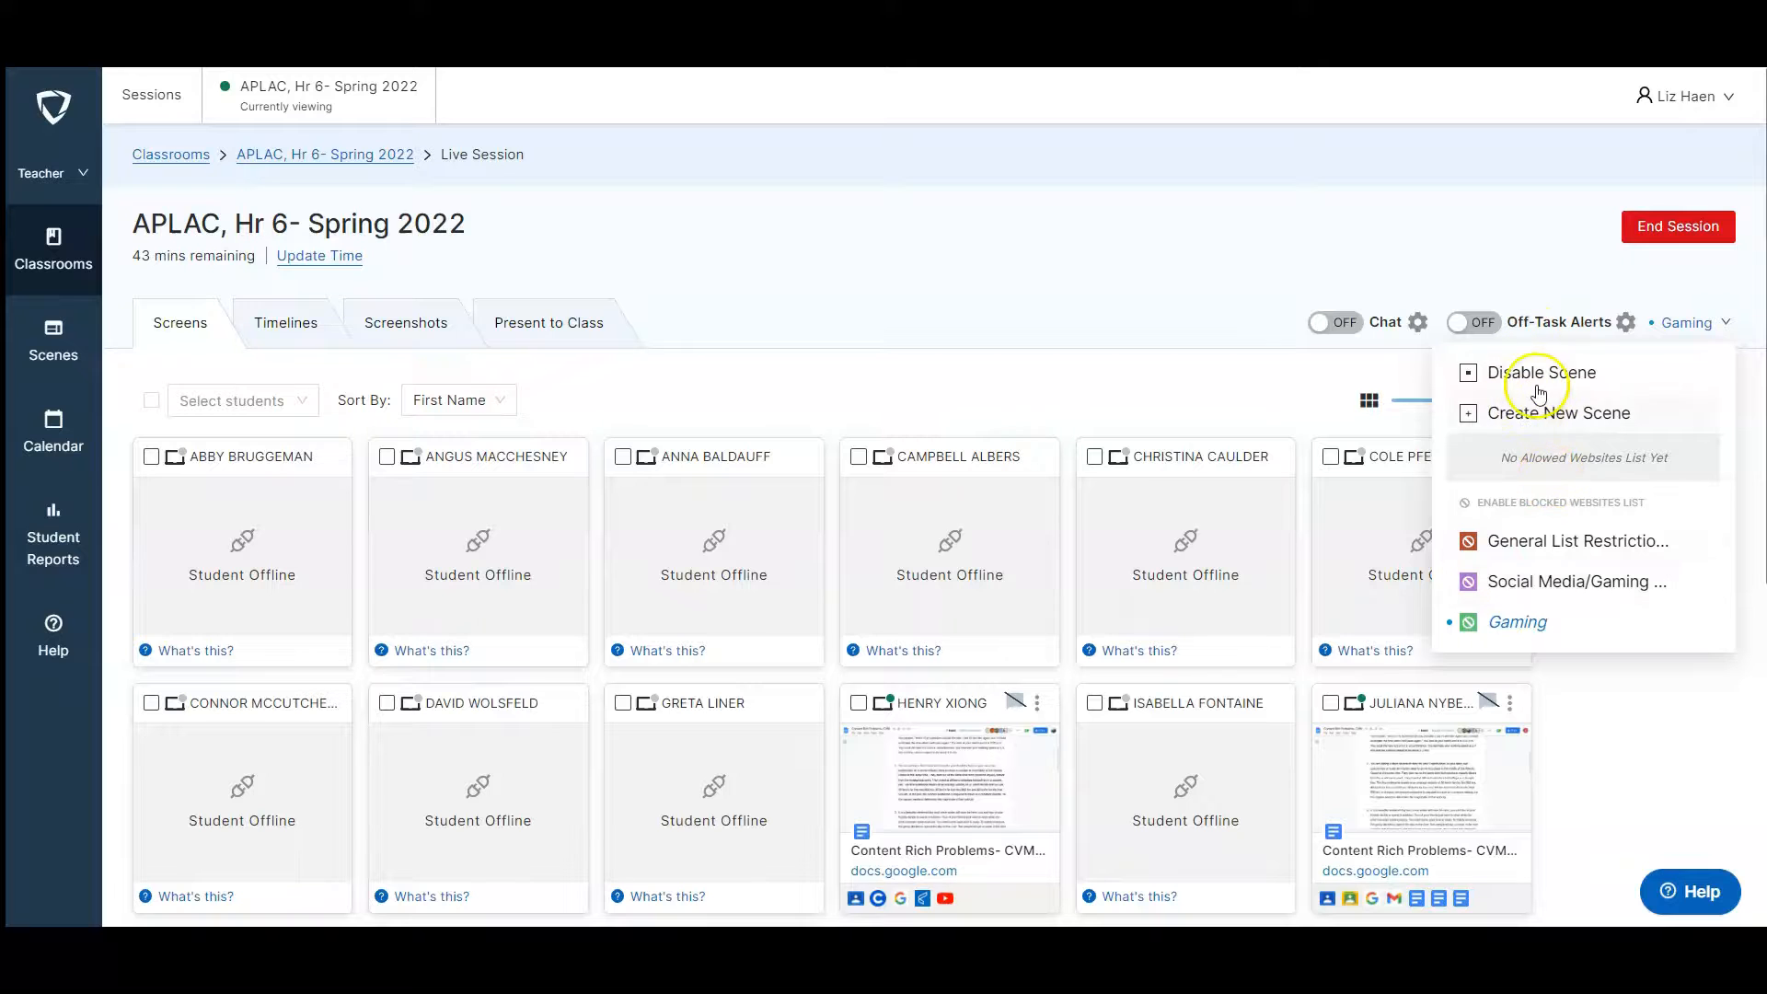
{"action": "left_click", "coordinate": [1688, 324]}
End the APLAC, Hr 6- Spring 2022 live session and return to the classroom overview.
{"action": "left_click", "coordinate": [1668, 230]}
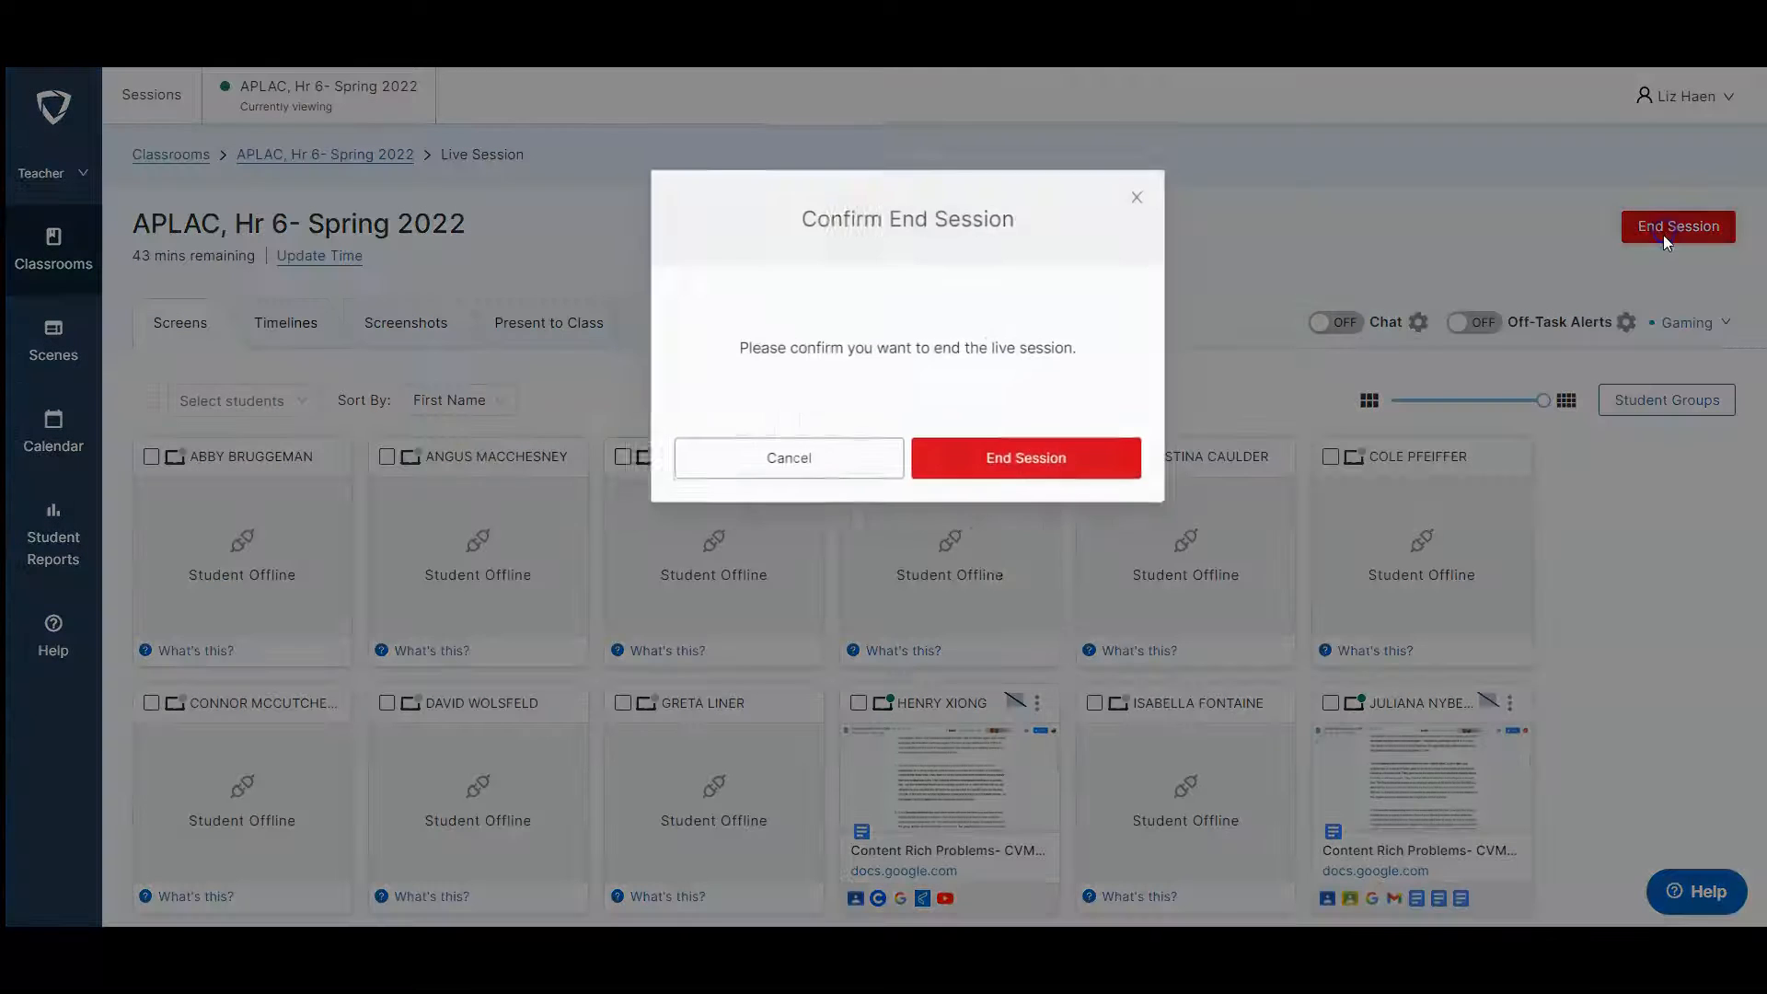
{"action": "left_click", "coordinate": [998, 463]}
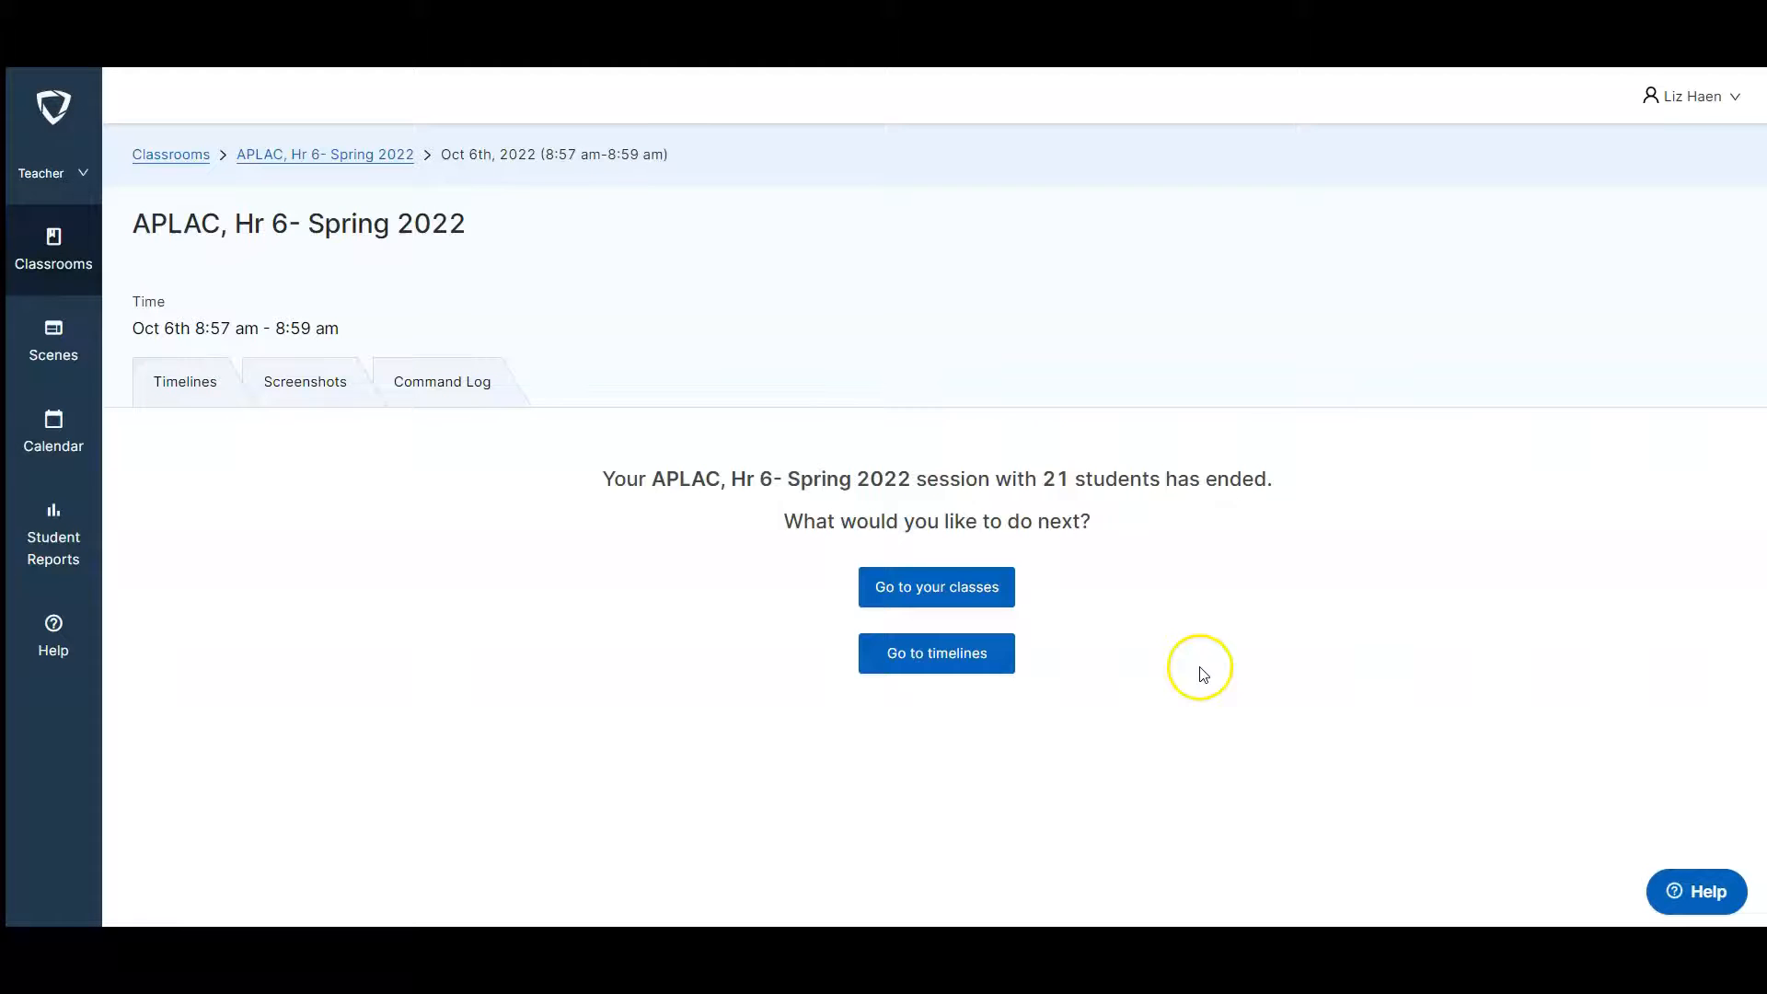
{"action": "left_click", "coordinate": [52, 241]}
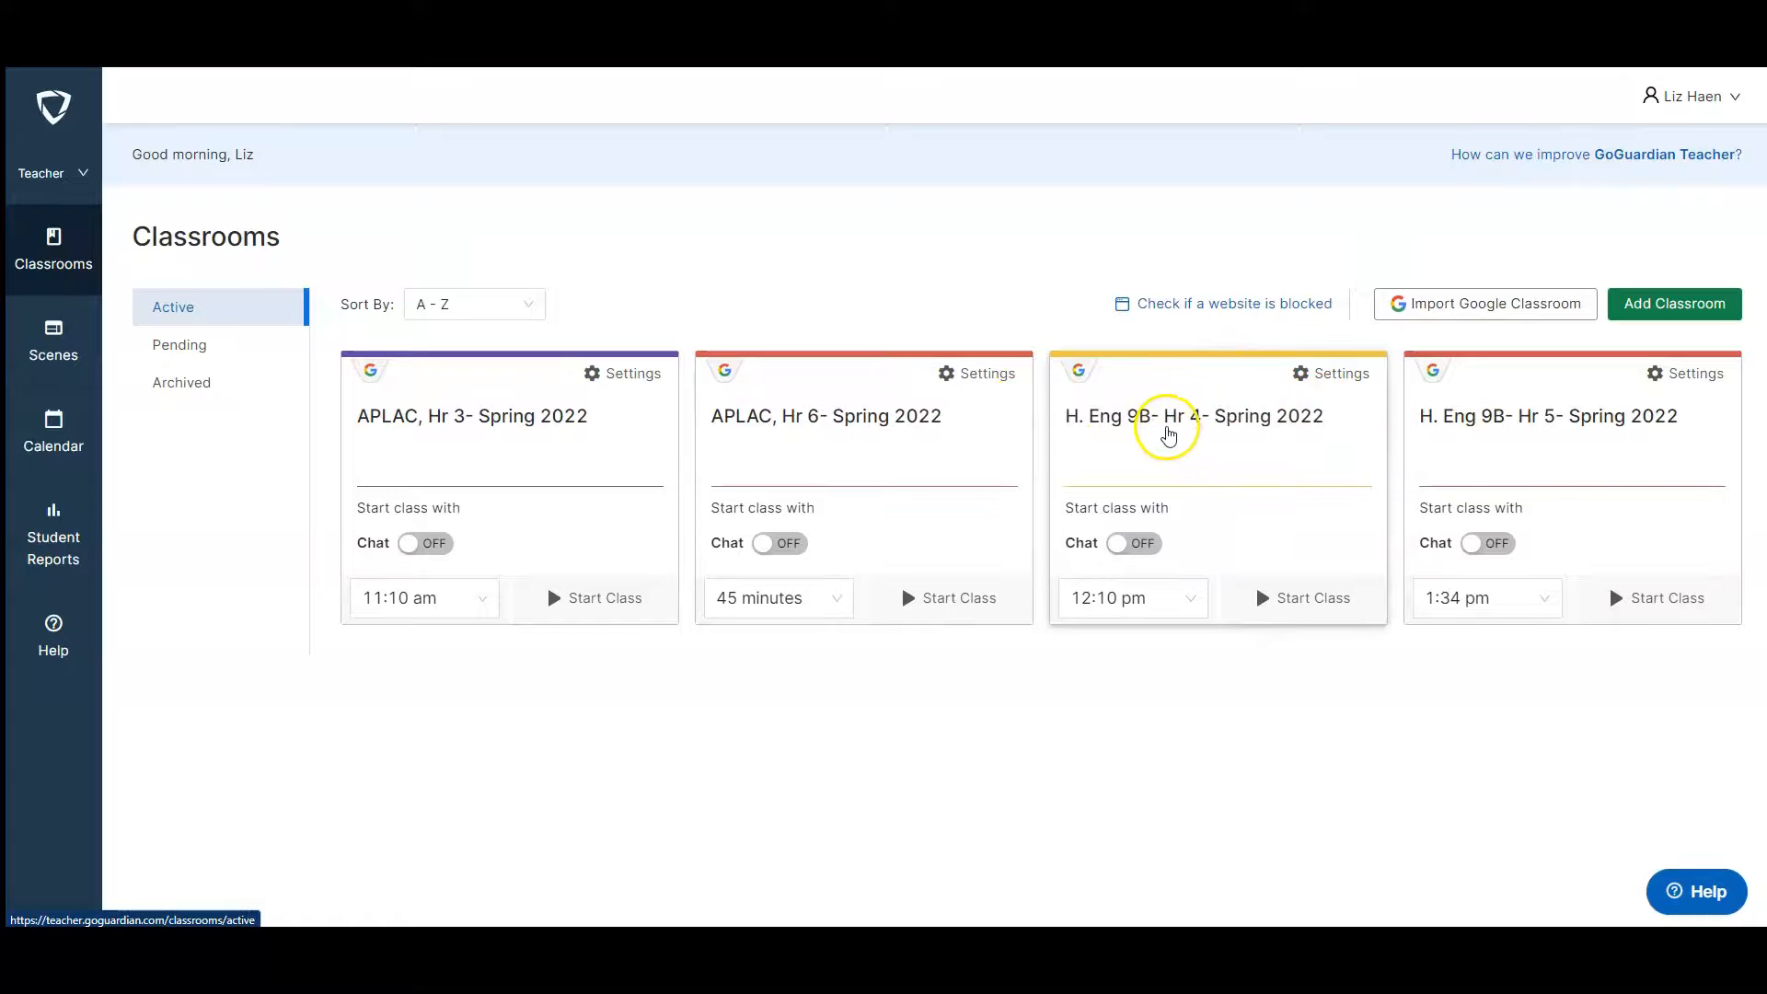
Open the sessions page of H. Eng 9B- Hr 4- Spring 2022 and choose the Gaming scene for a new session.
{"action": "left_click", "coordinate": [1168, 430]}
{"action": "left_click", "coordinate": [1271, 610]}
{"action": "left_click", "coordinate": [1260, 751]}
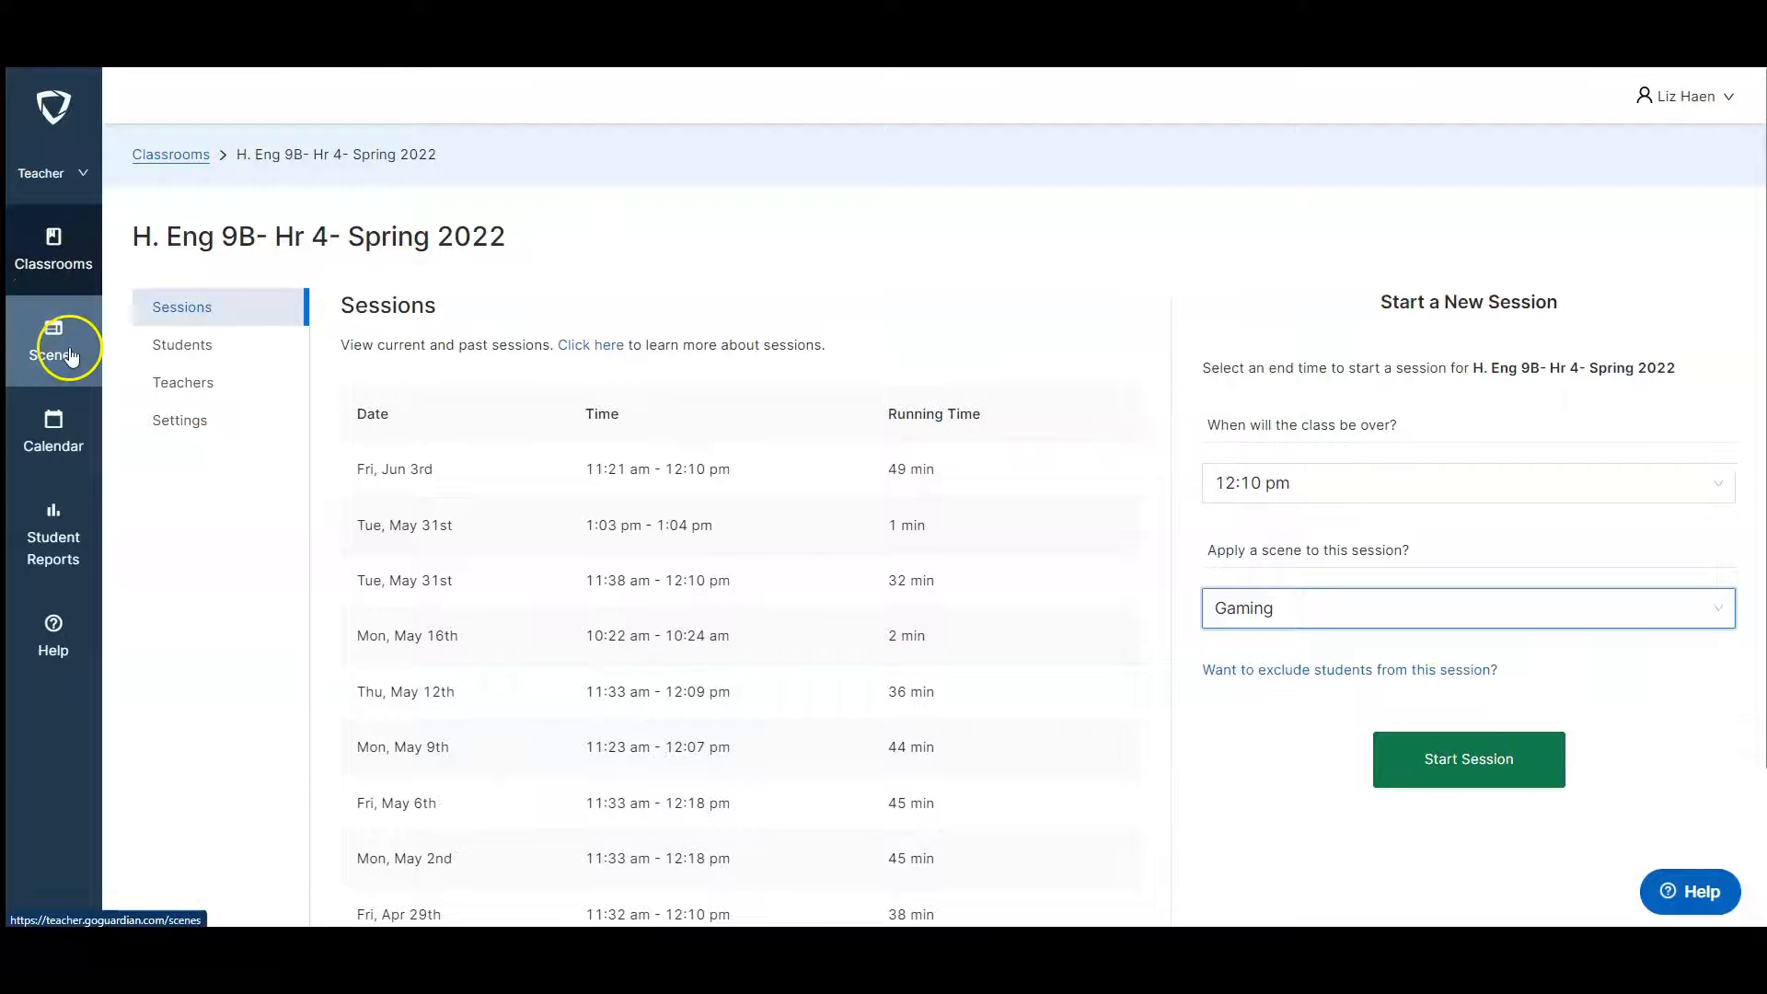
{"action": "left_click", "coordinate": [68, 274]}
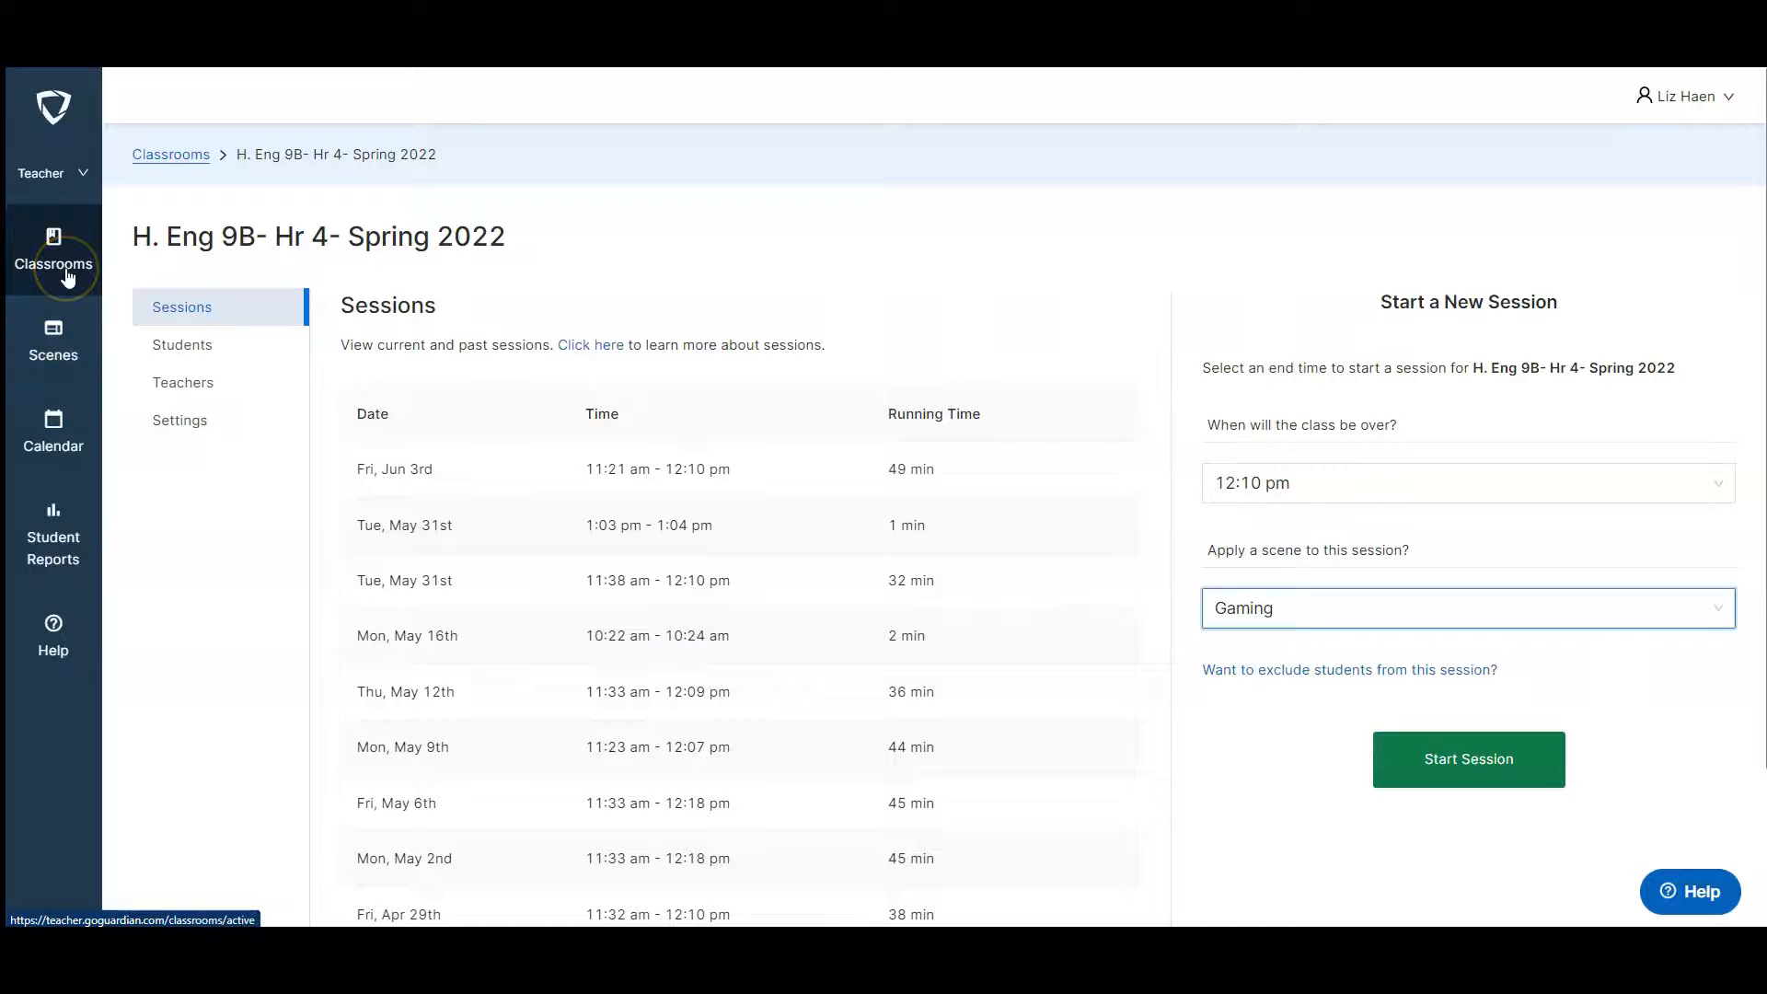
Open the Gaming Blocked Websites List from the scenes overview for editing and look through its websites.
{"action": "left_click", "coordinate": [56, 357]}
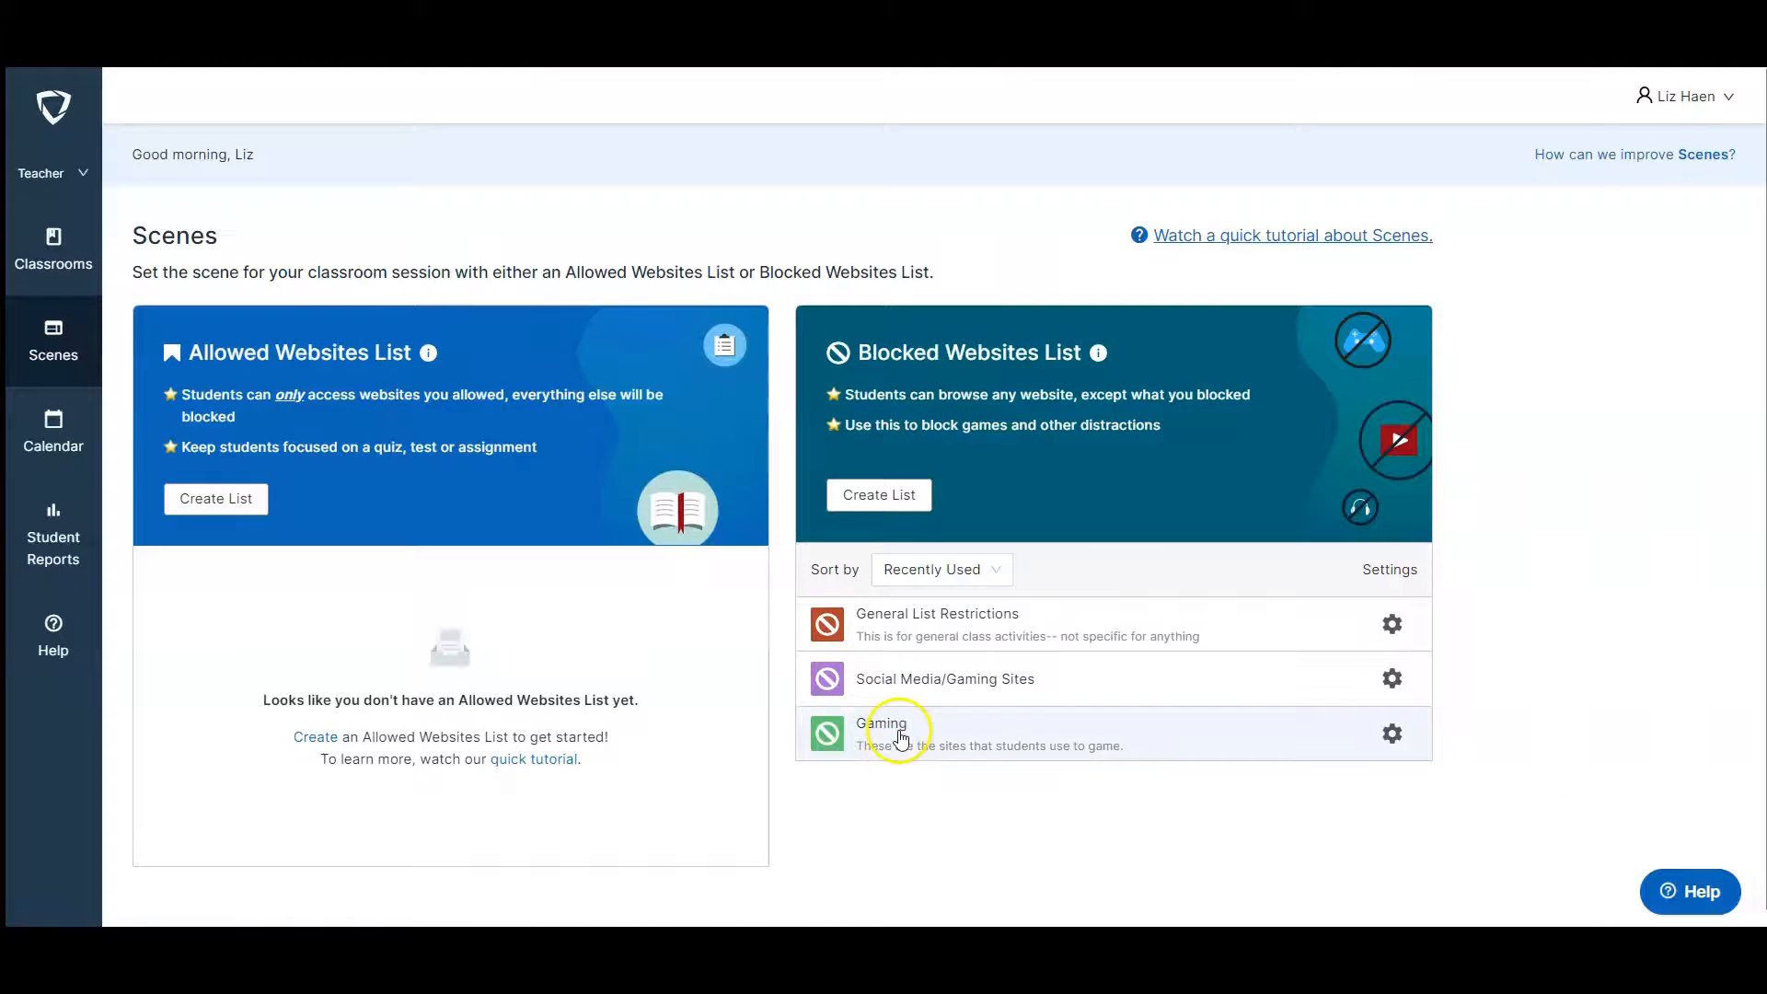
{"action": "left_click", "coordinate": [900, 734]}
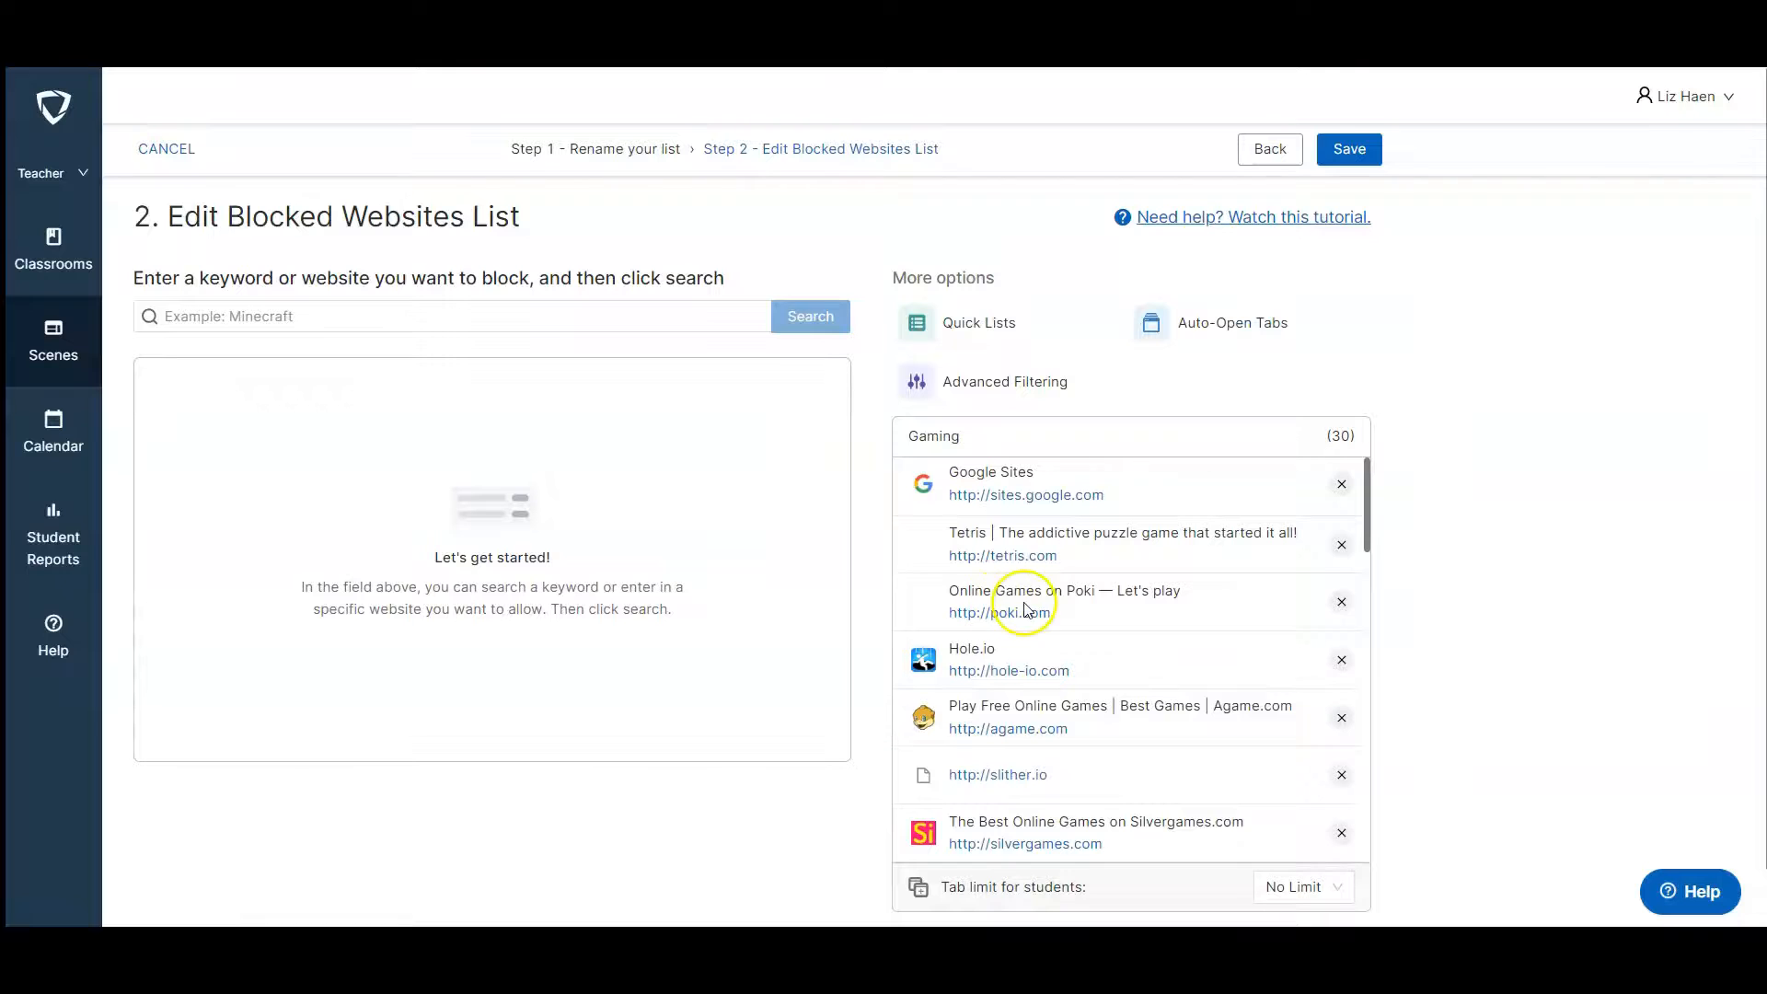
{"action": "scroll", "coordinate": [1013, 607], "scroll_direction": "down", "scroll_amount": 10}
{"action": "scroll", "coordinate": [1032, 594], "scroll_direction": "down", "scroll_amount": 1}
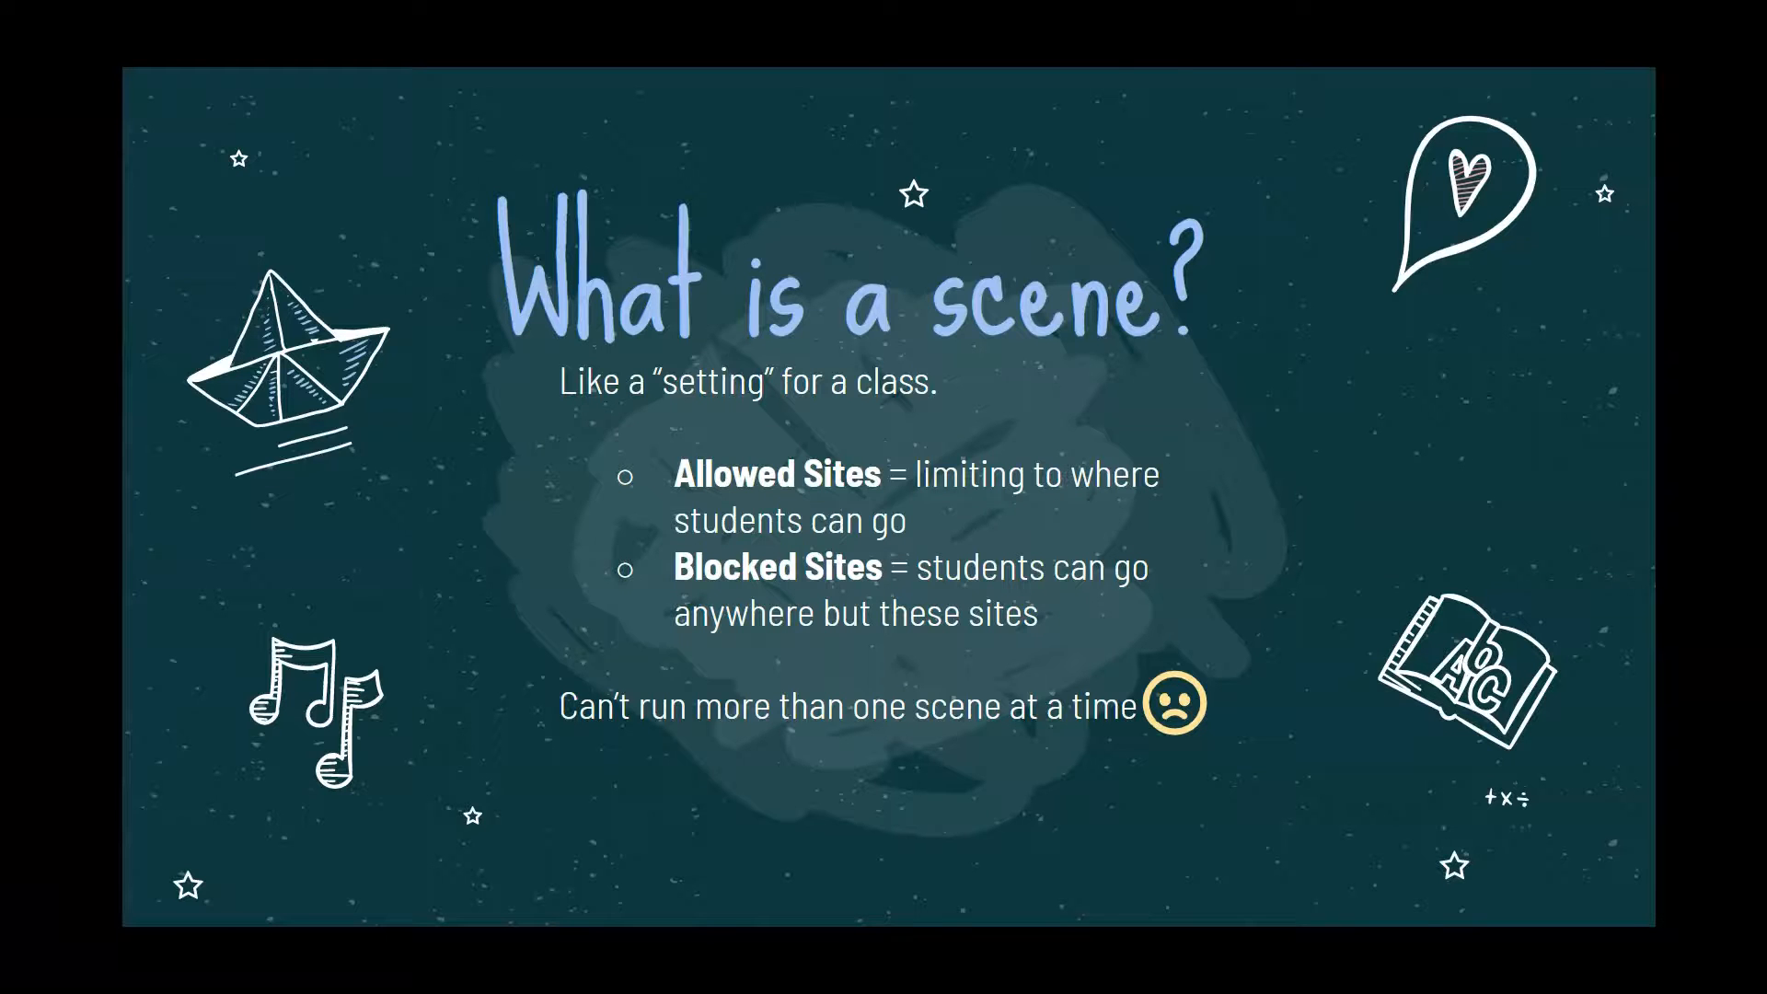
Advance the presentation, switch to the Google Doc GoGuardian- Scenes and List of Sites, and look through its website table.
{"action": "key", "text": "Right"}
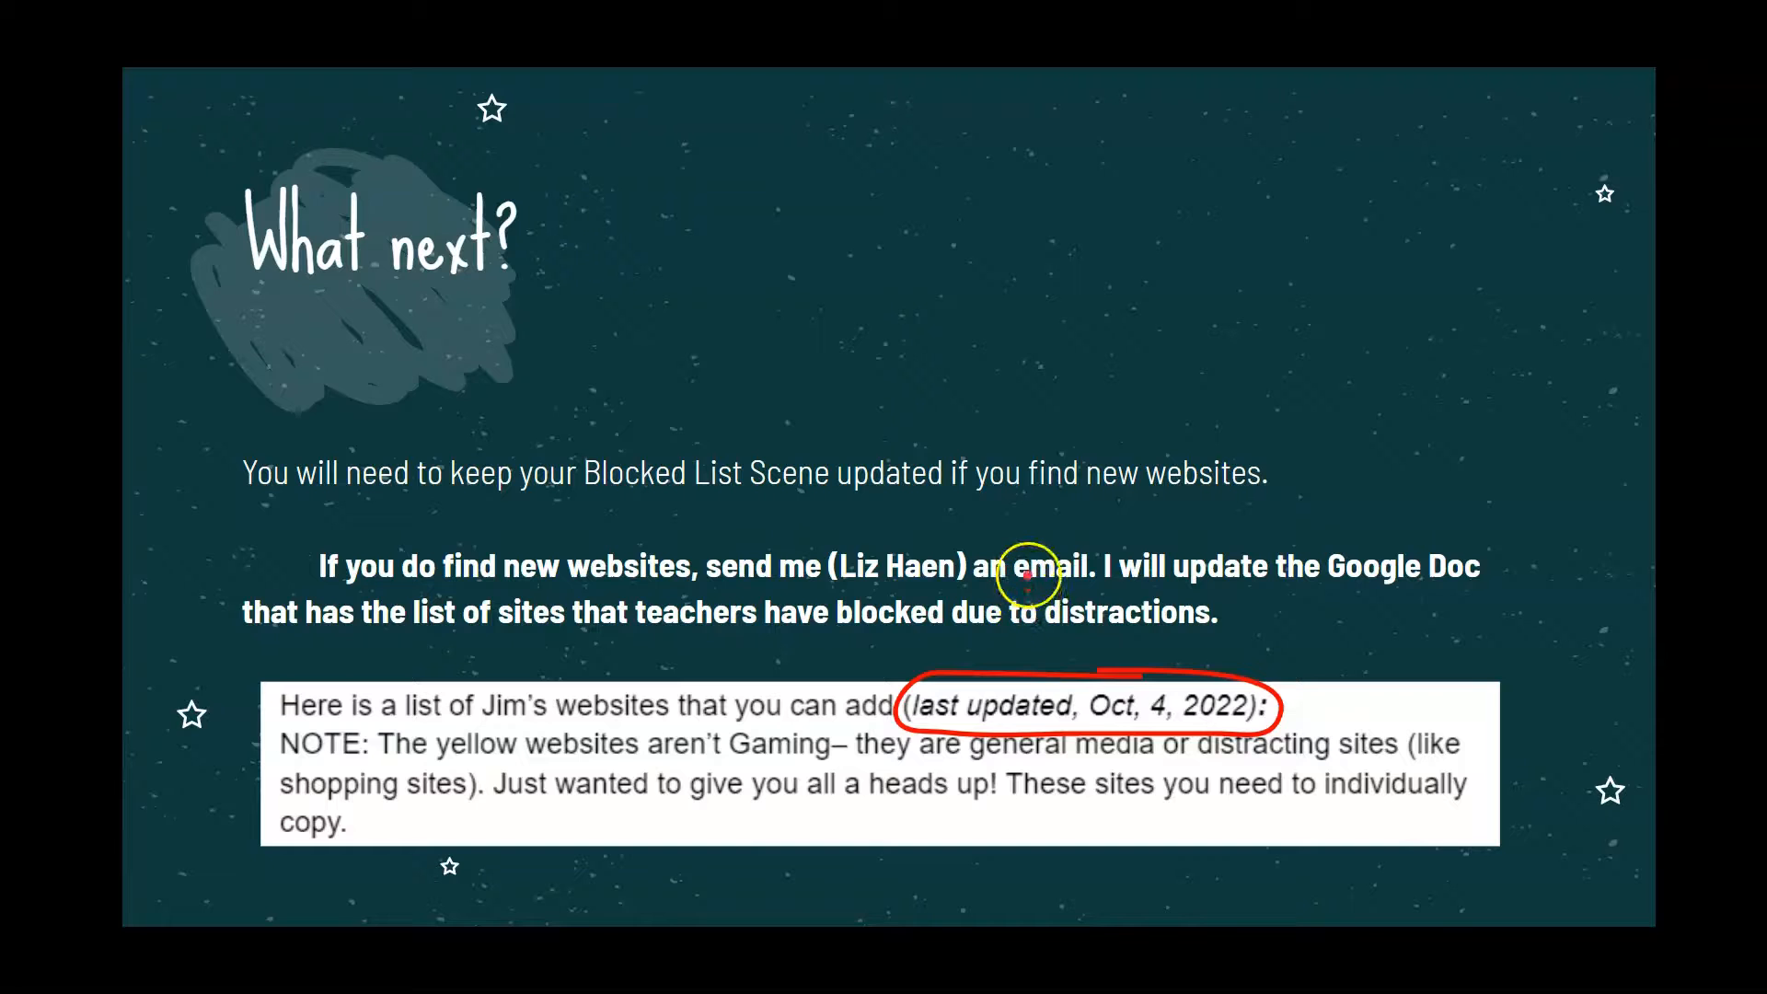
{"action": "key", "text": "alt+Tab"}
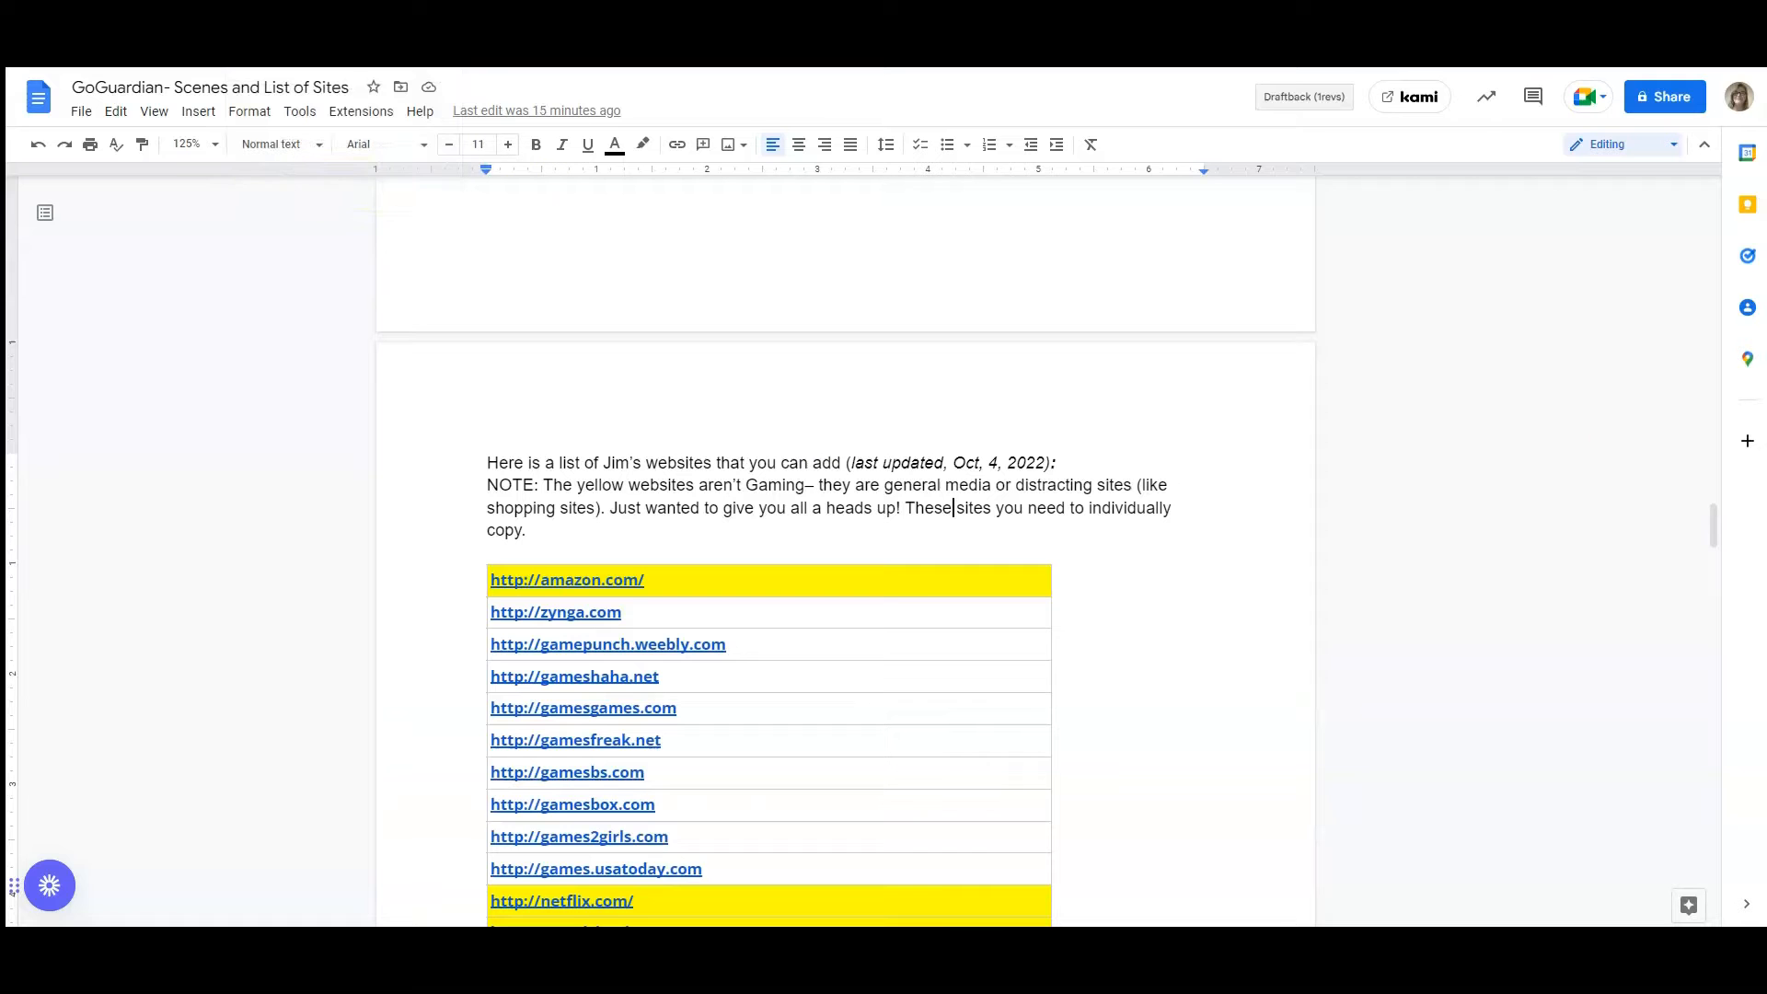
{"action": "left_click_drag", "start_coordinate": [1727, 537], "coordinate": [1643, 529]}
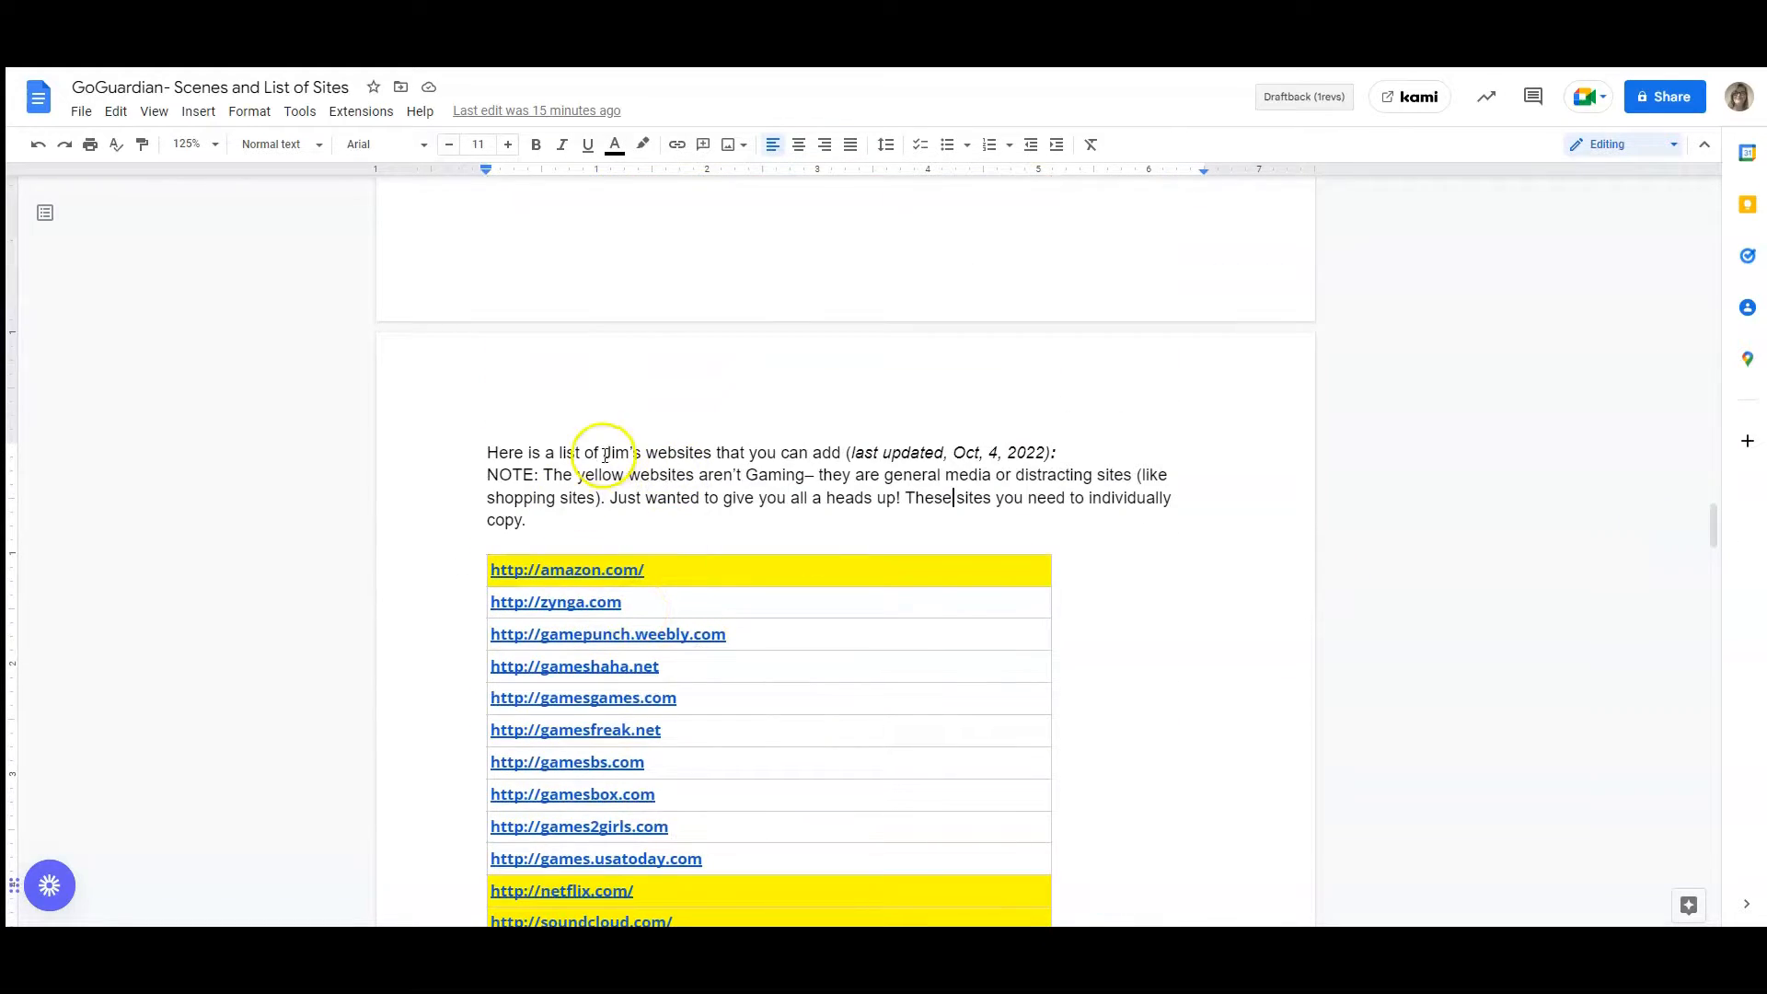
{"action": "scroll", "coordinate": [749, 544], "scroll_direction": "down", "scroll_amount": 20}
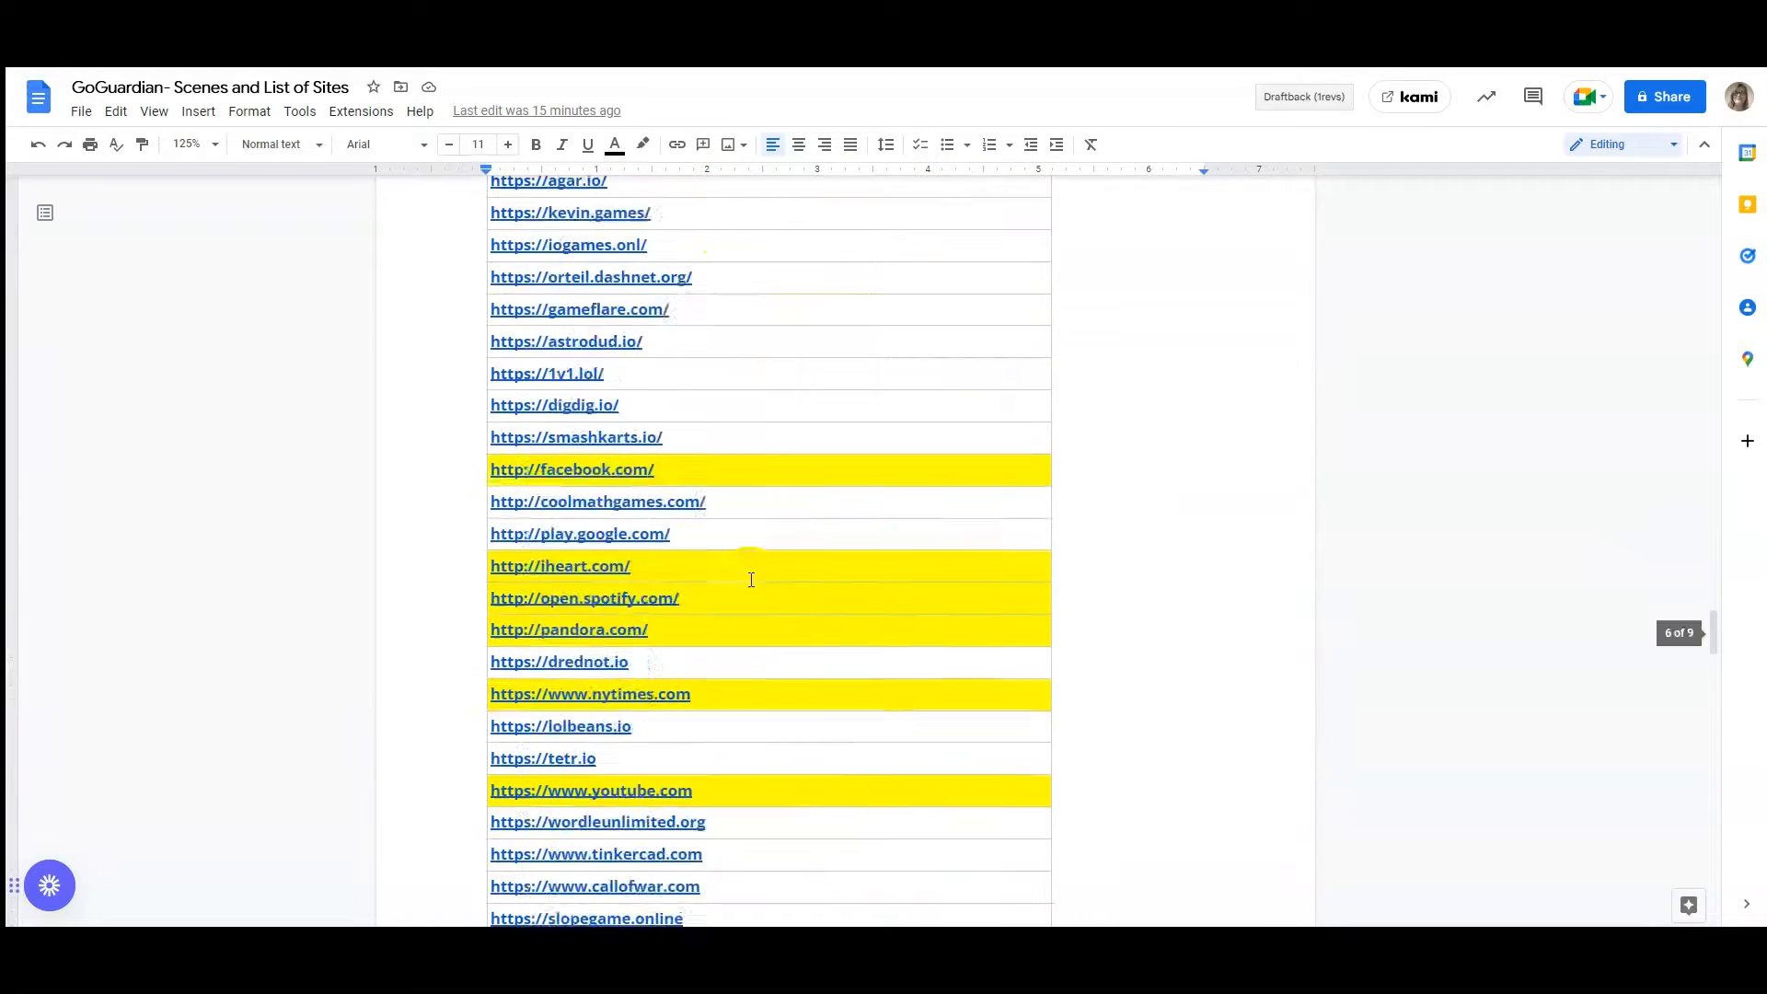
{"action": "scroll", "coordinate": [756, 595], "scroll_direction": "down", "scroll_amount": 17}
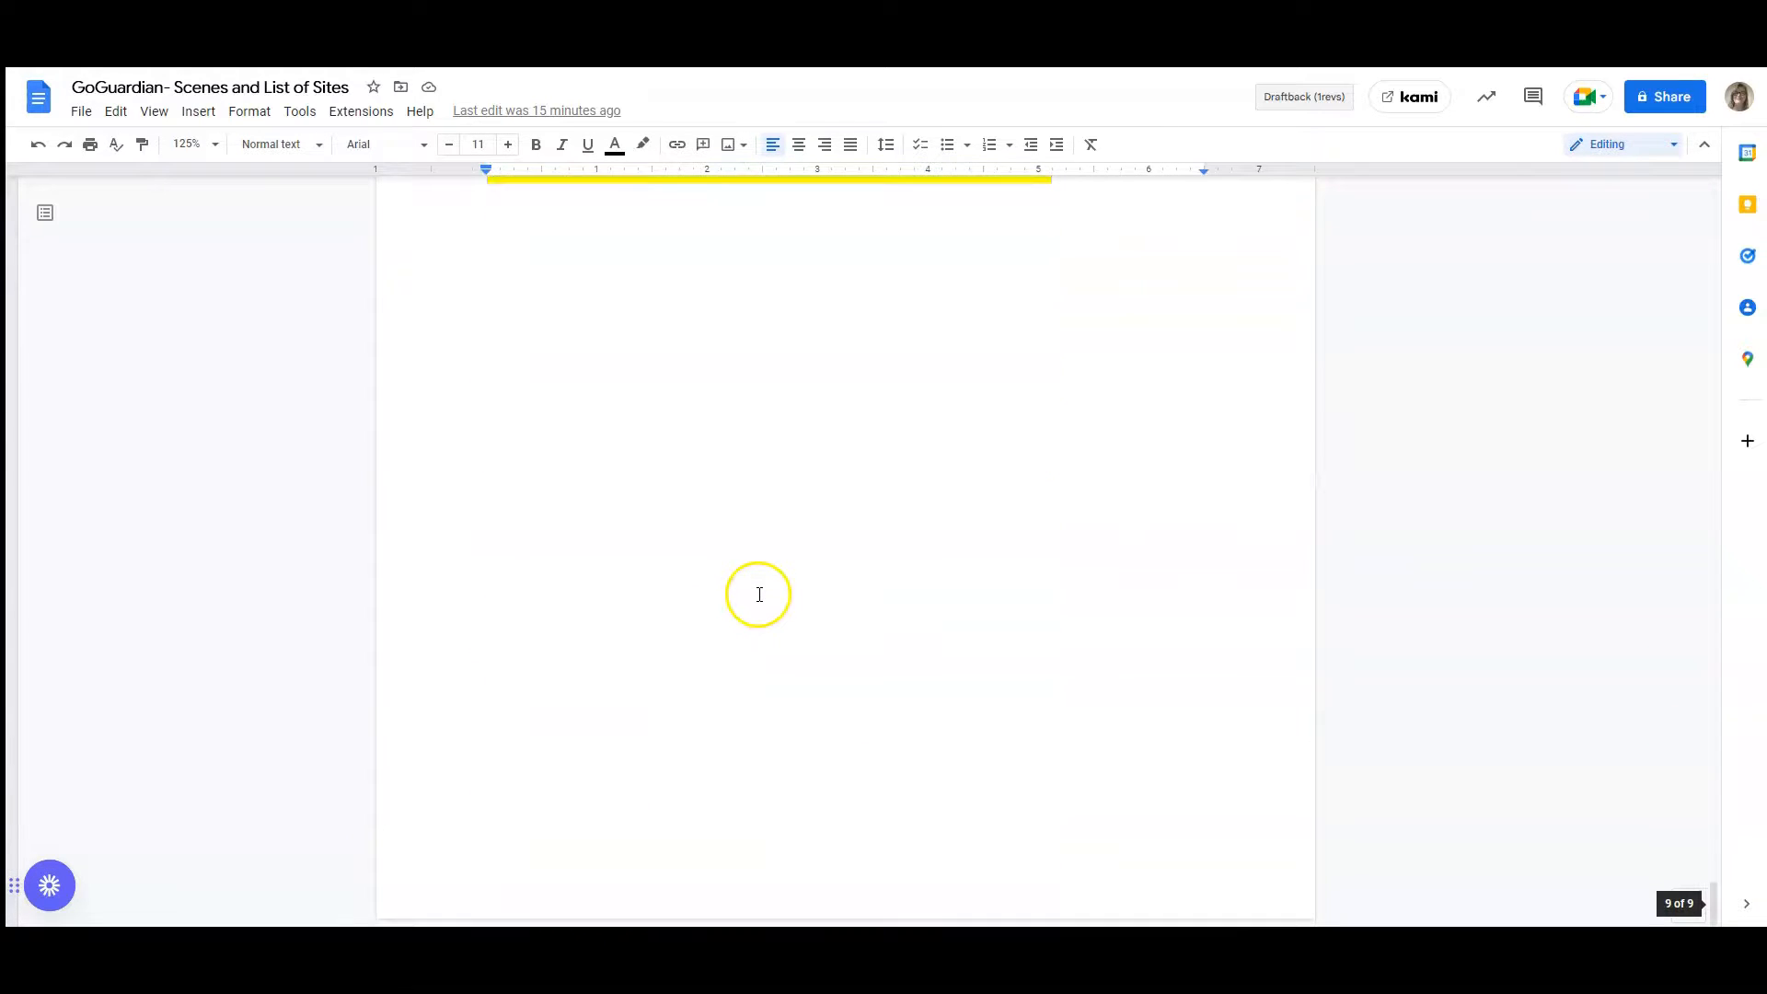
{"action": "scroll", "coordinate": [757, 592], "scroll_direction": "up", "scroll_amount": 5}
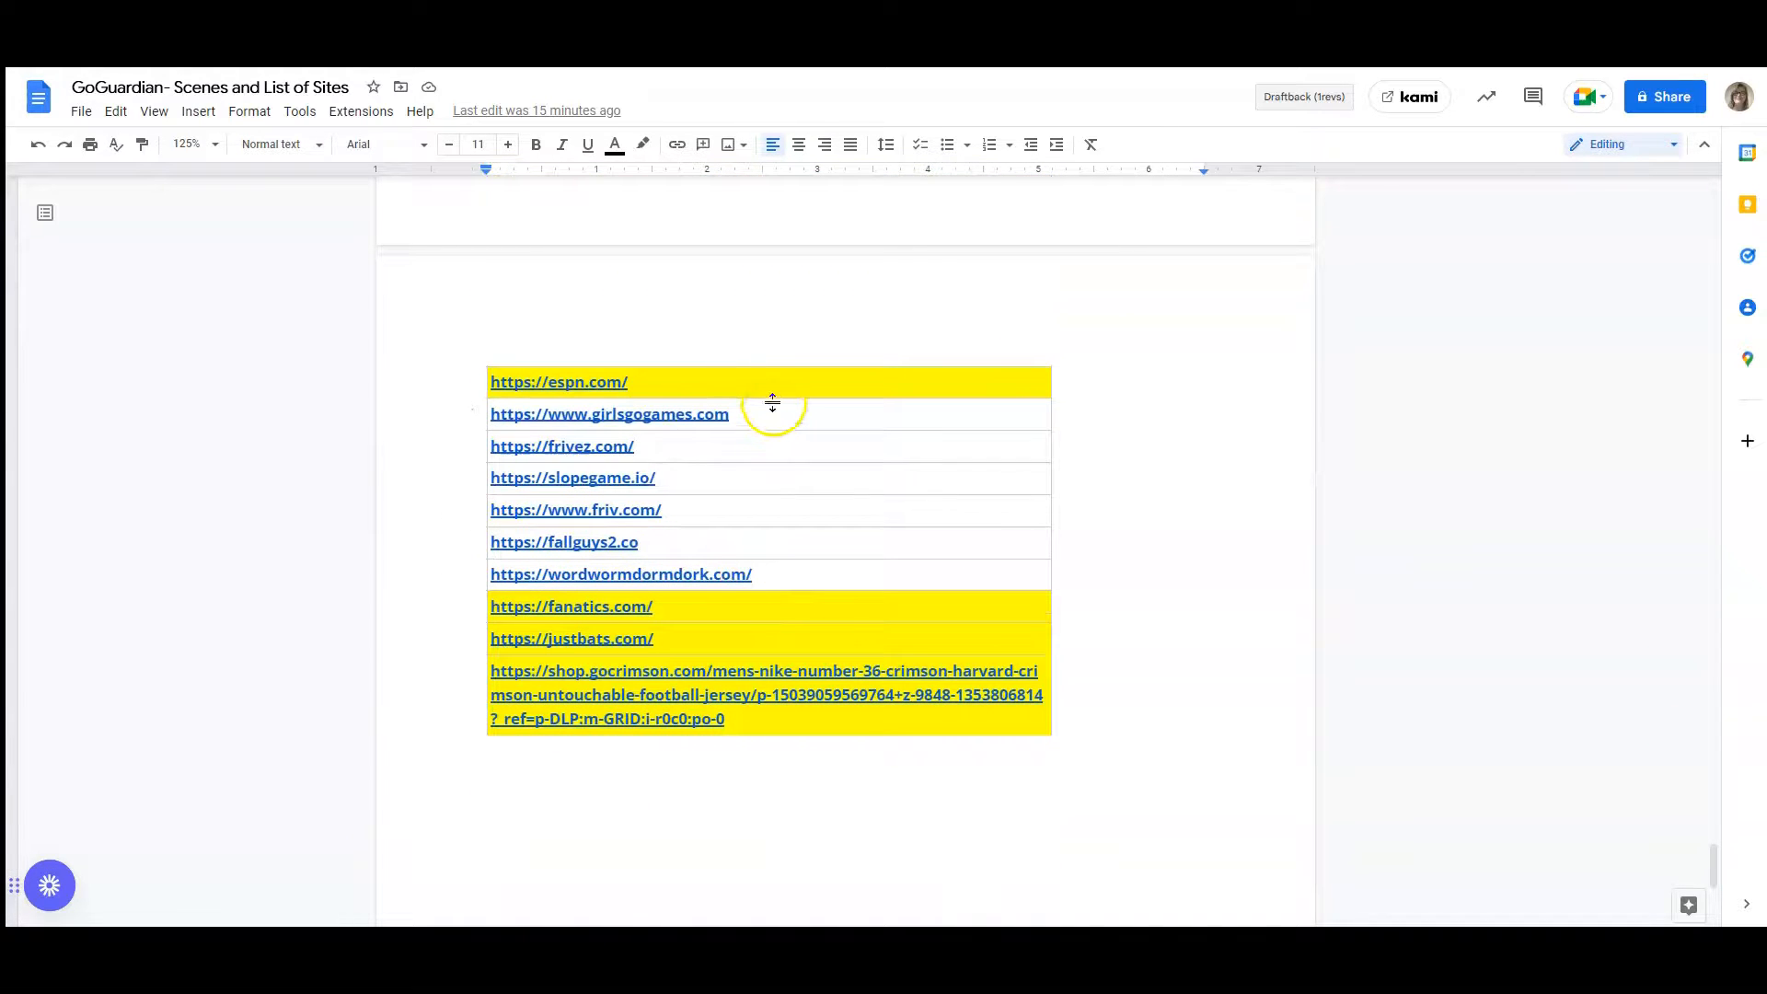
{"action": "left_click_drag", "start_coordinate": [753, 412], "coordinate": [702, 406]}
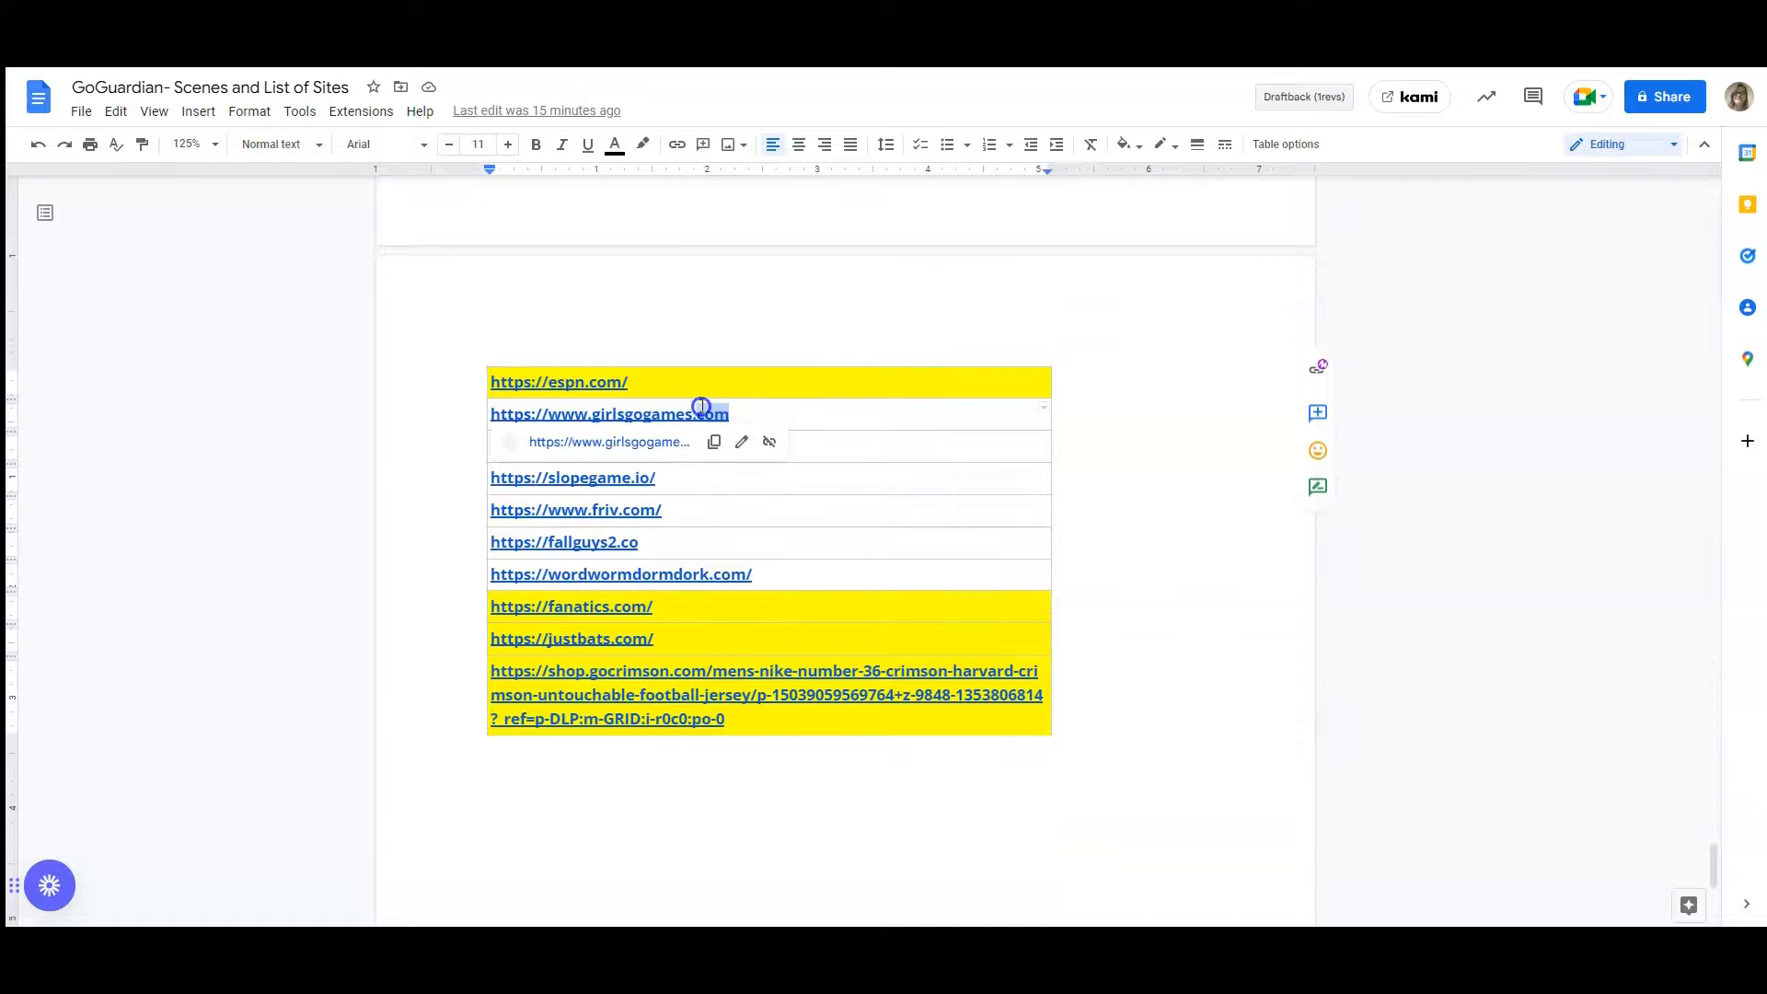
{"action": "left_click_drag", "start_coordinate": [556, 405], "coordinate": [486, 406]}
{"action": "key", "text": "ctrl+c"}
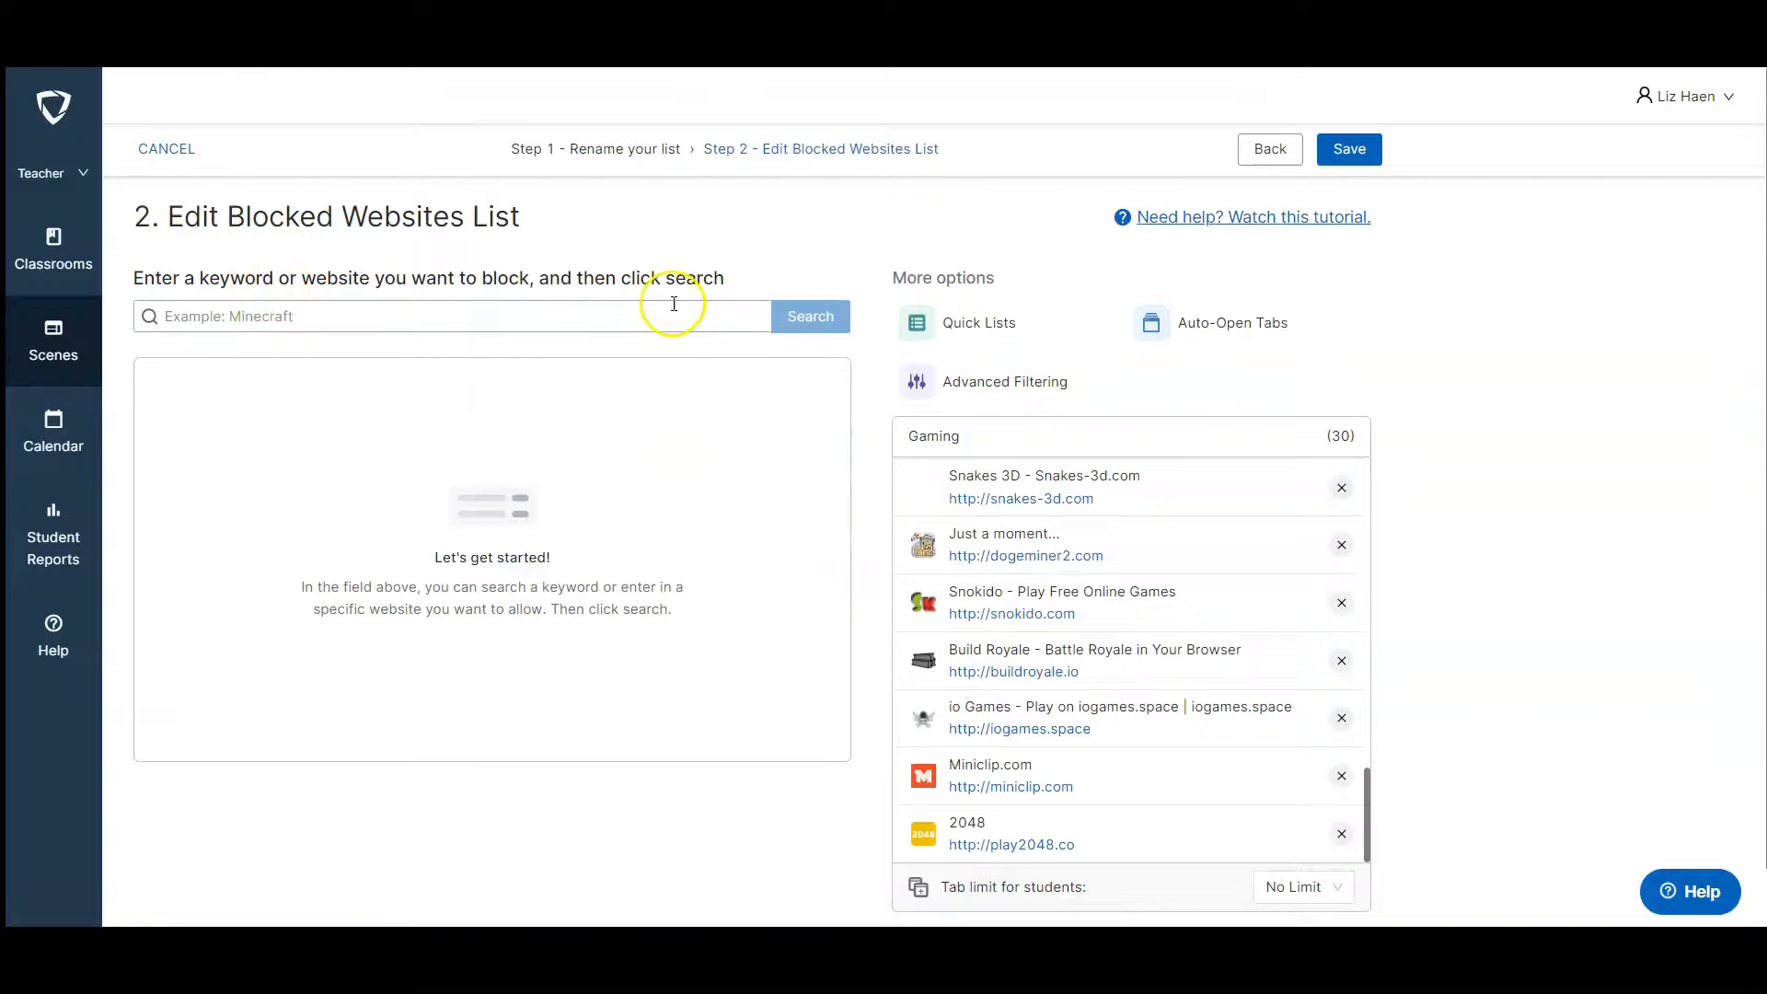
{"action": "left_click", "coordinate": [499, 316]}
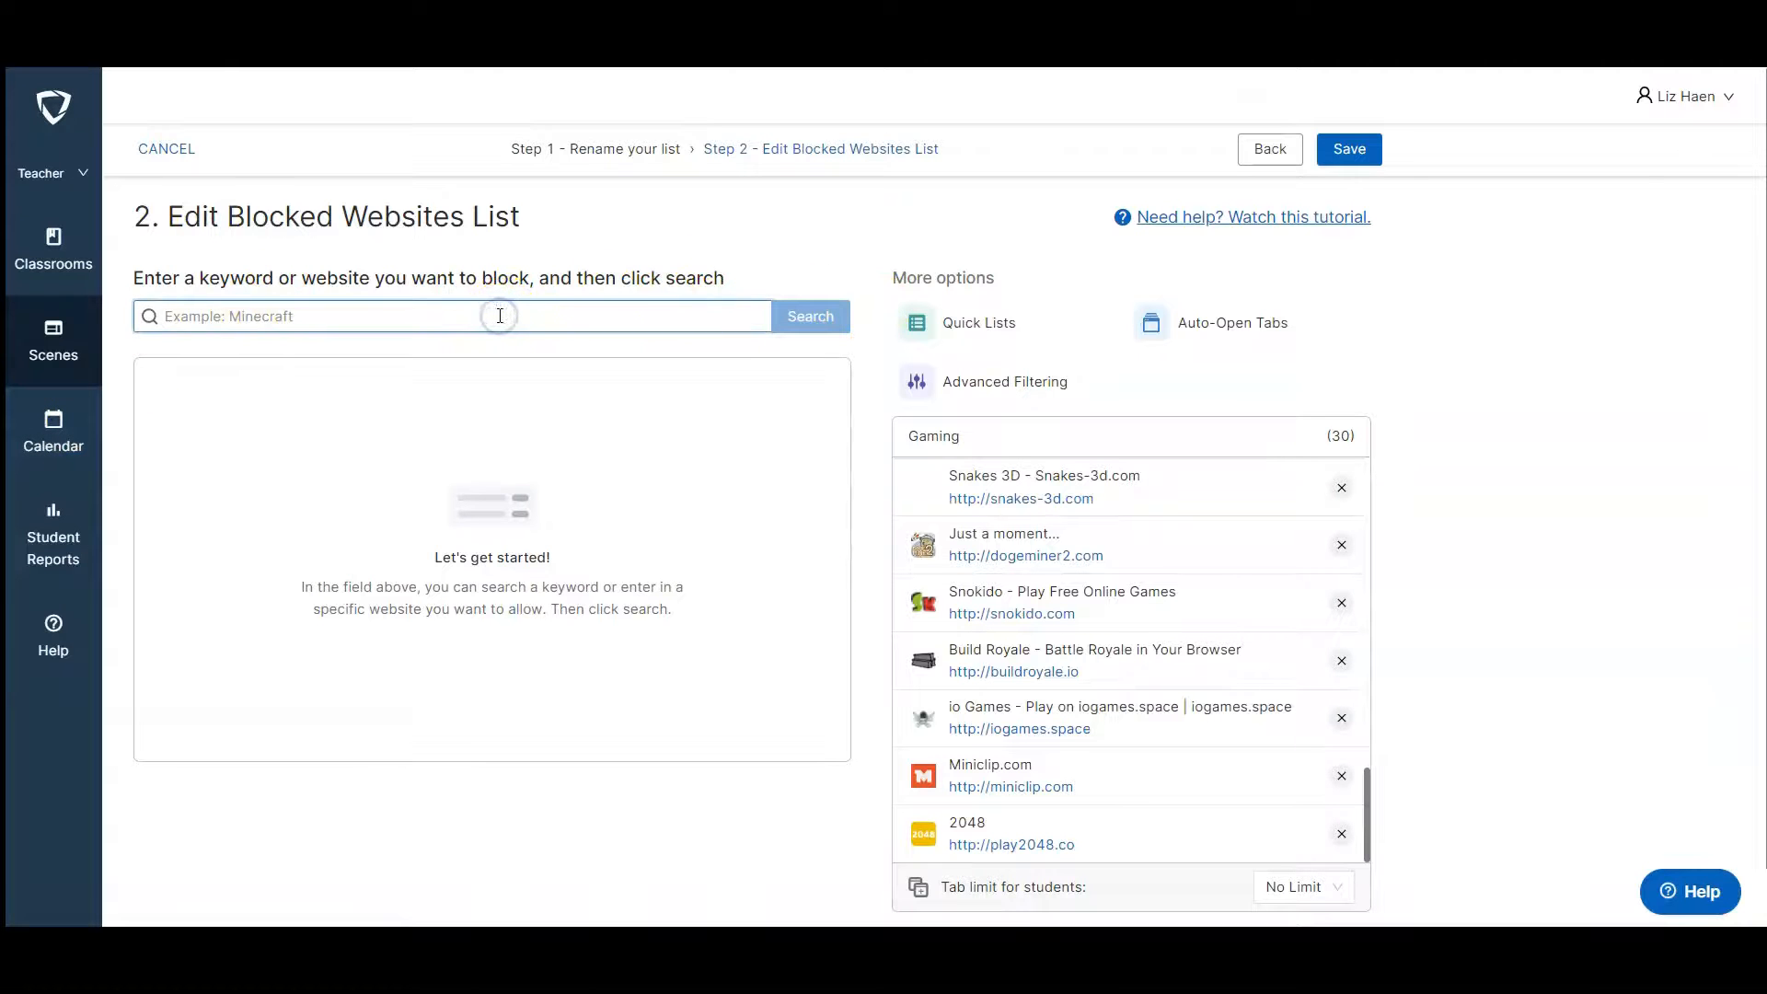
{"action": "key", "text": "ctrl+v"}
{"action": "left_click", "coordinate": [810, 317]}
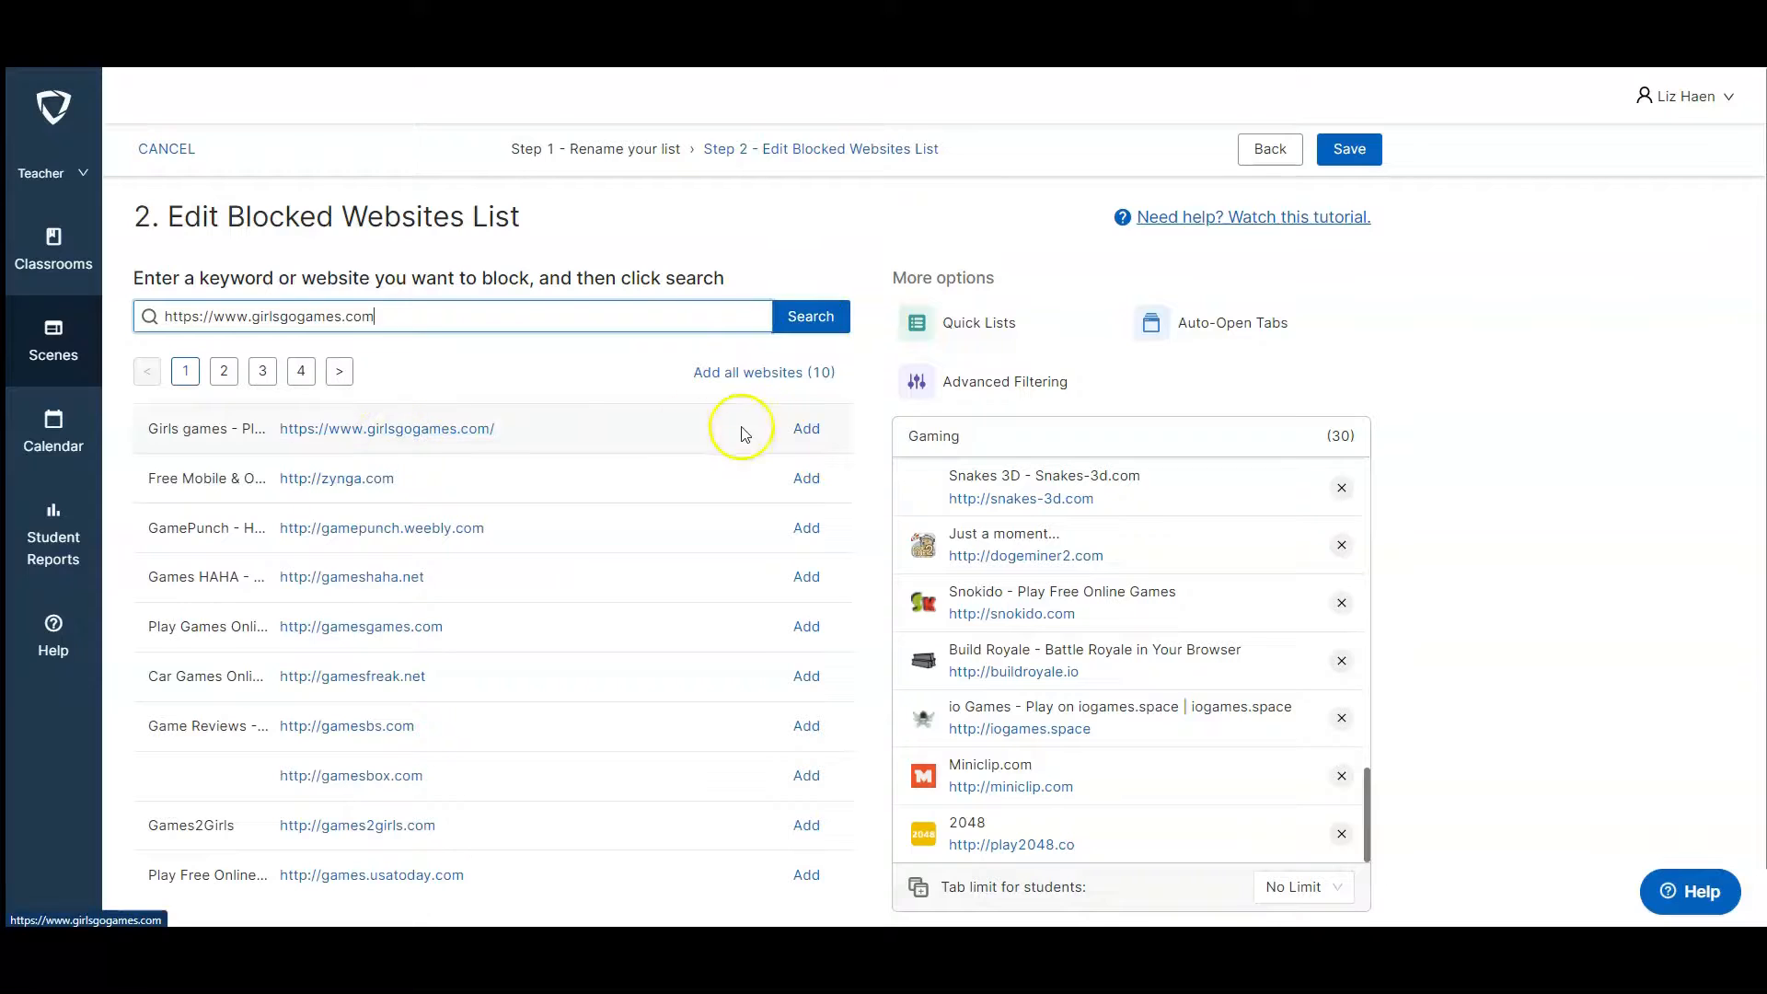
{"action": "left_click", "coordinate": [807, 433]}
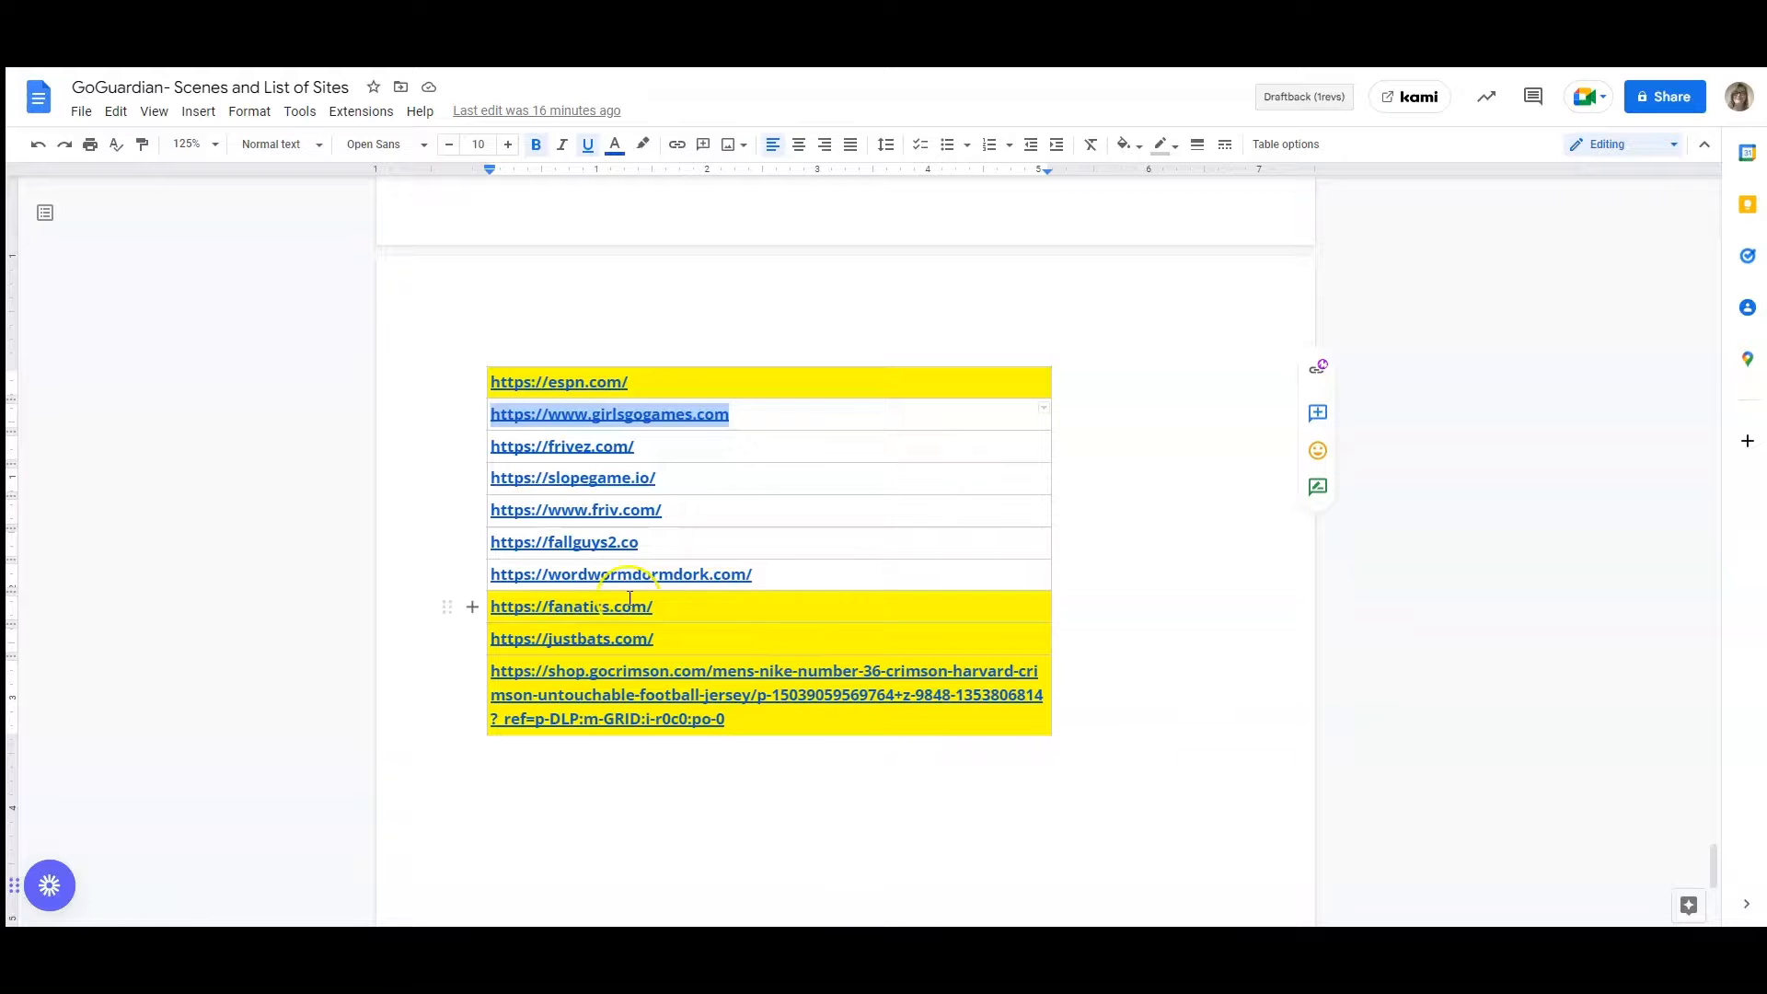
Switch back to the Google Doc and enlarge the note with the last updated date above the website table.
{"action": "left_click_drag", "start_coordinate": [1709, 865], "coordinate": [1704, 530]}
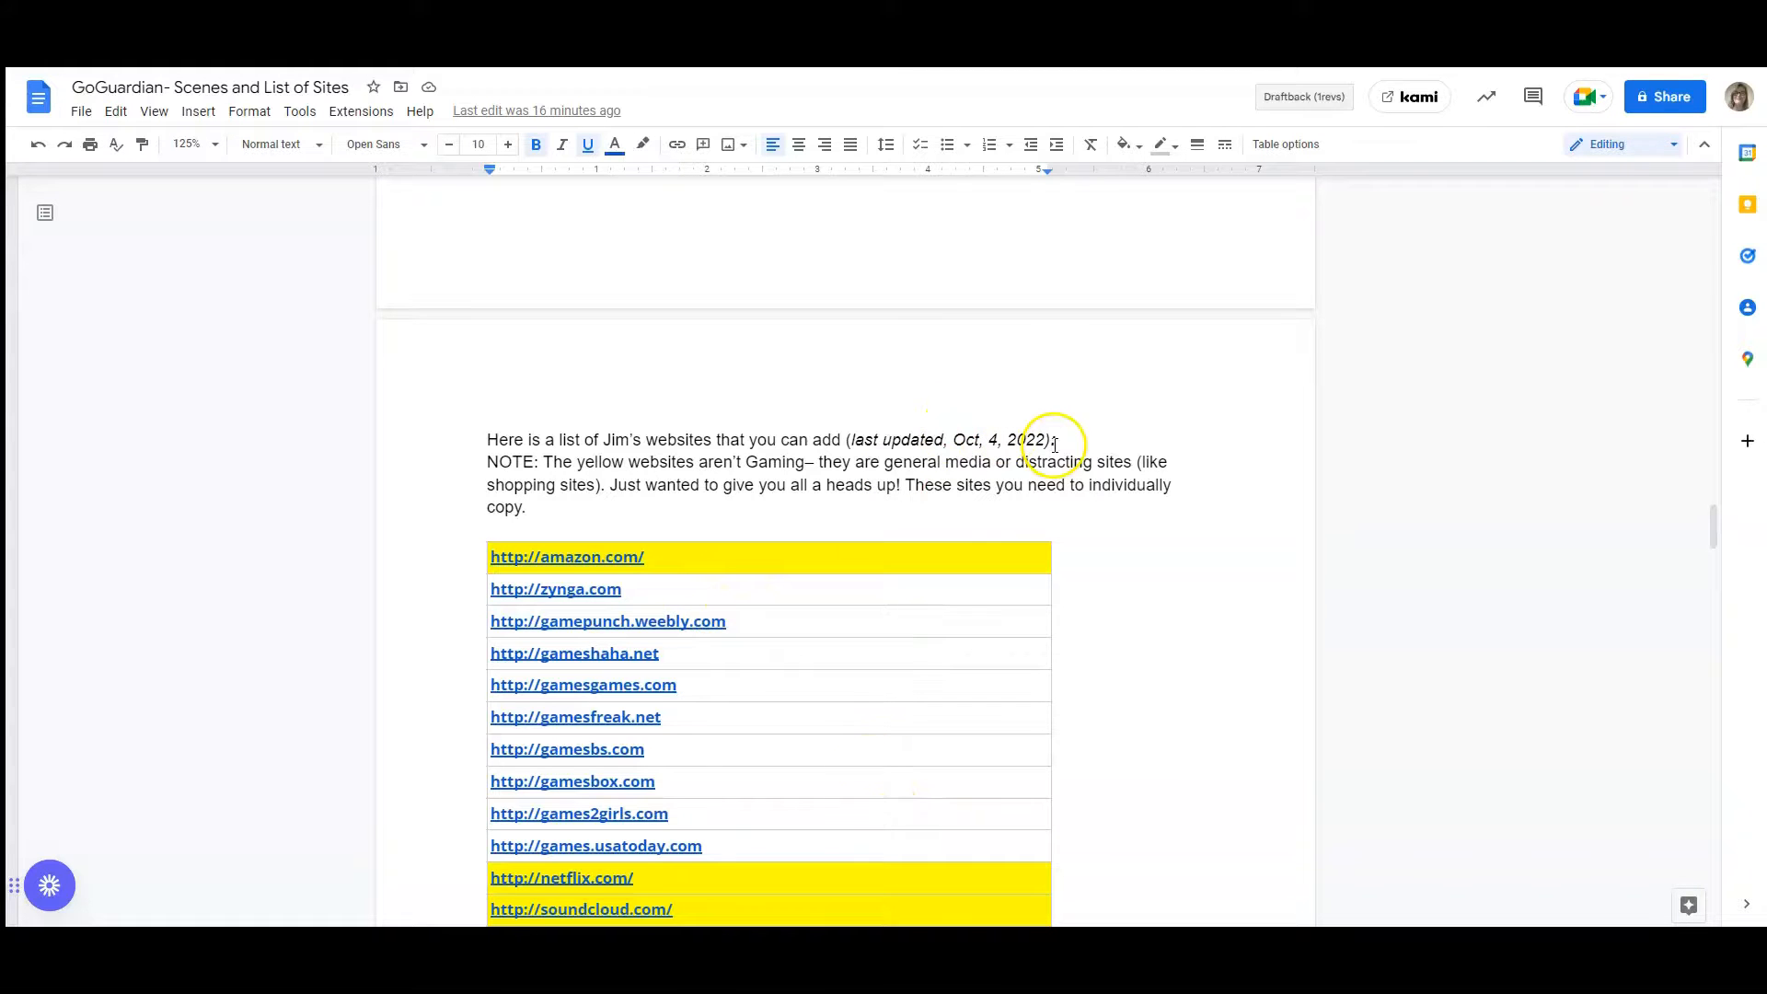
{"action": "key", "text": "ctrl+plus"}
{"action": "key", "text": "ctrl+plus"}
{"action": "key", "text": "ctrl+plus"}
{"action": "key", "text": "ctrl+plus"}
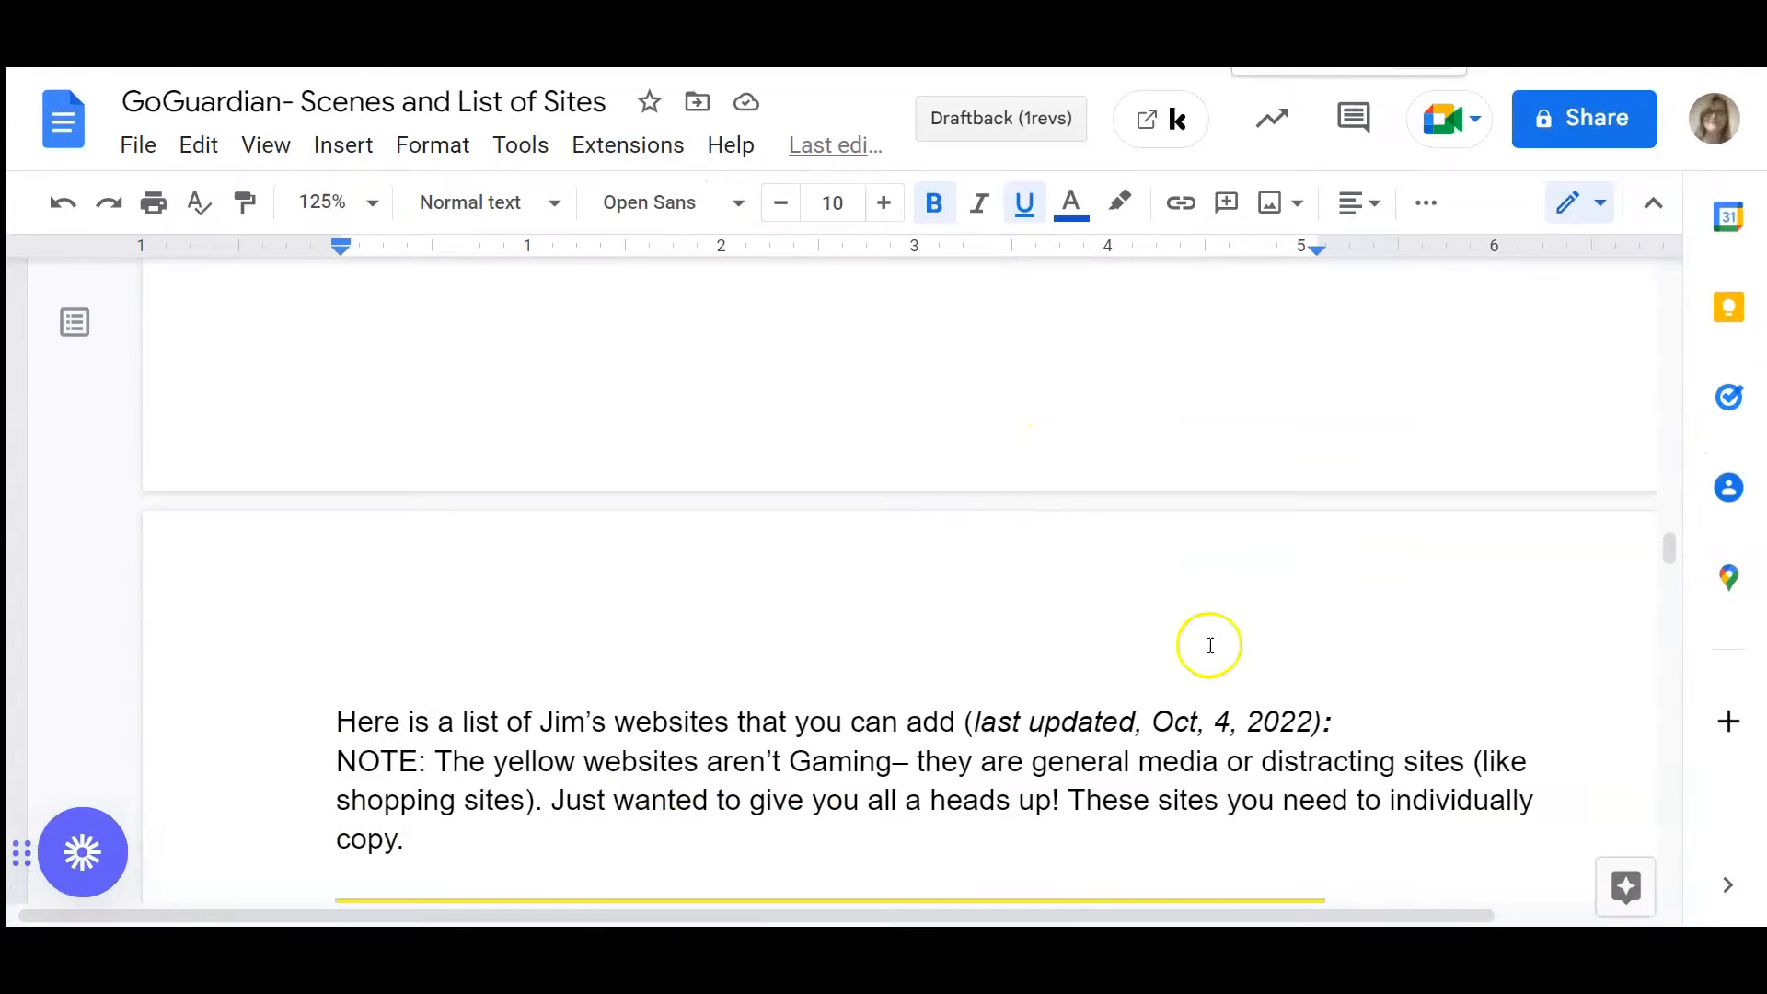
Highlight the last updated date in the note above the website table to check how current the list is.
{"action": "left_click_drag", "start_coordinate": [958, 916], "coordinate": [1077, 914]}
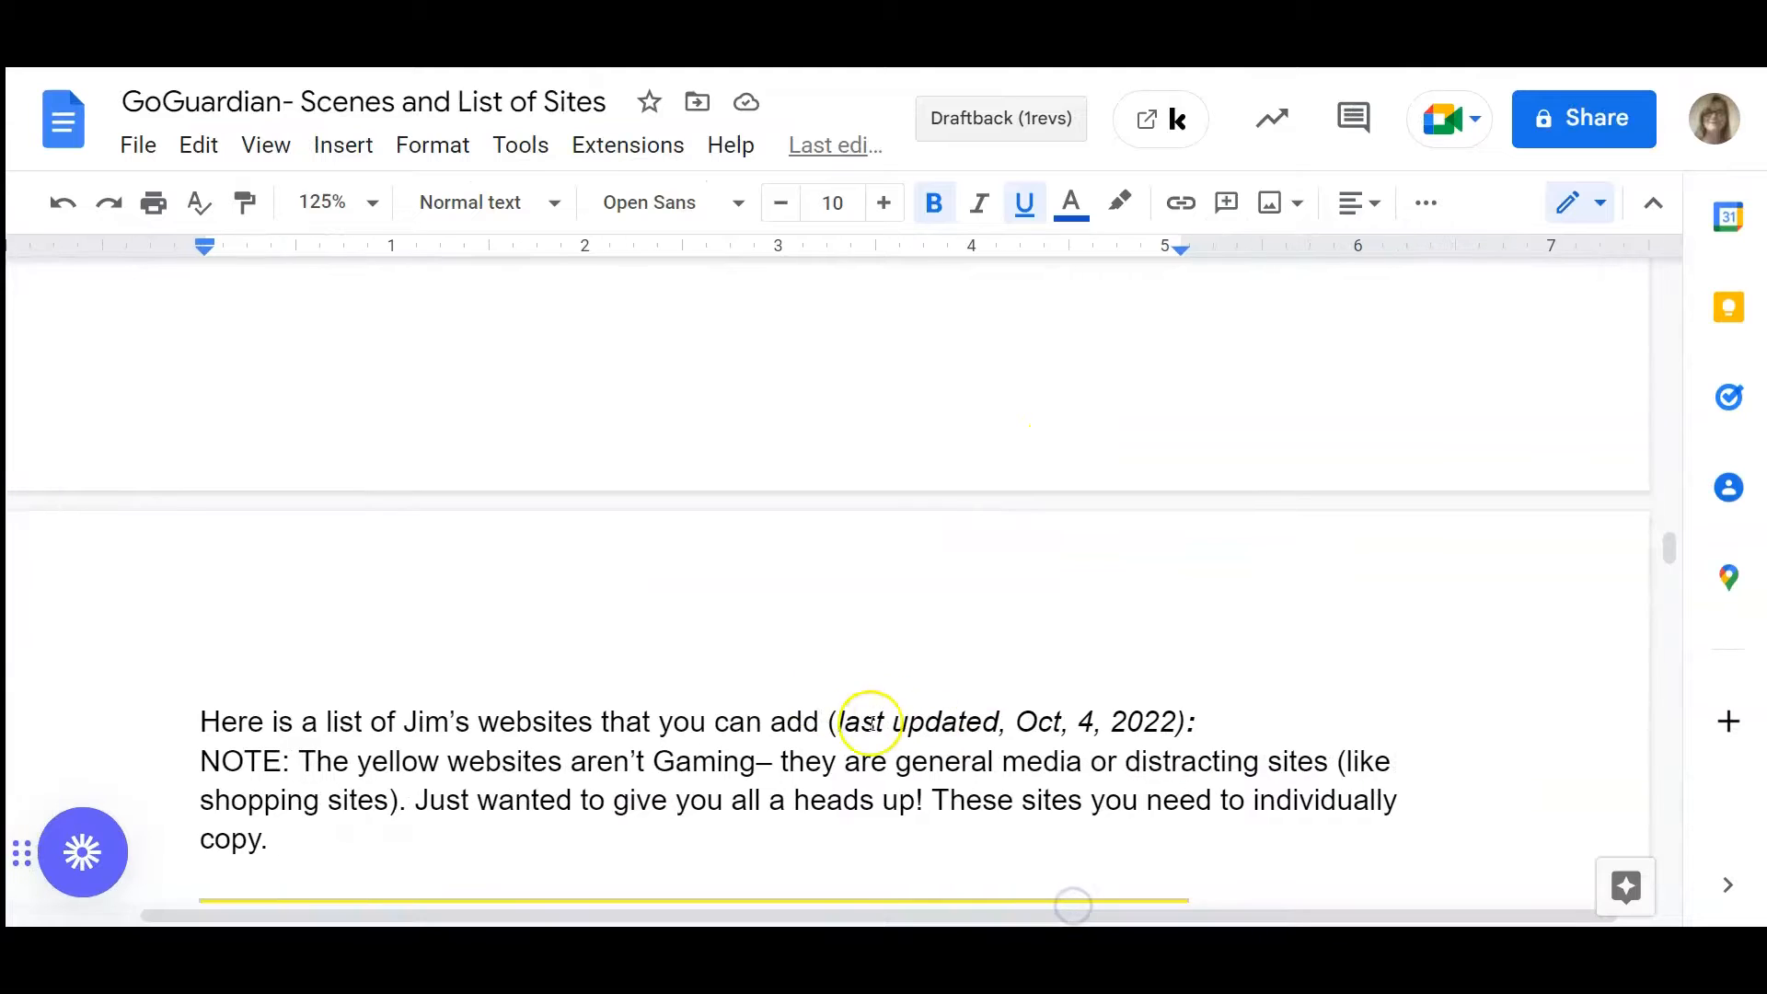
{"action": "left_click", "coordinate": [840, 722]}
{"action": "left_click_drag", "start_coordinate": [839, 721], "coordinate": [1171, 727]}
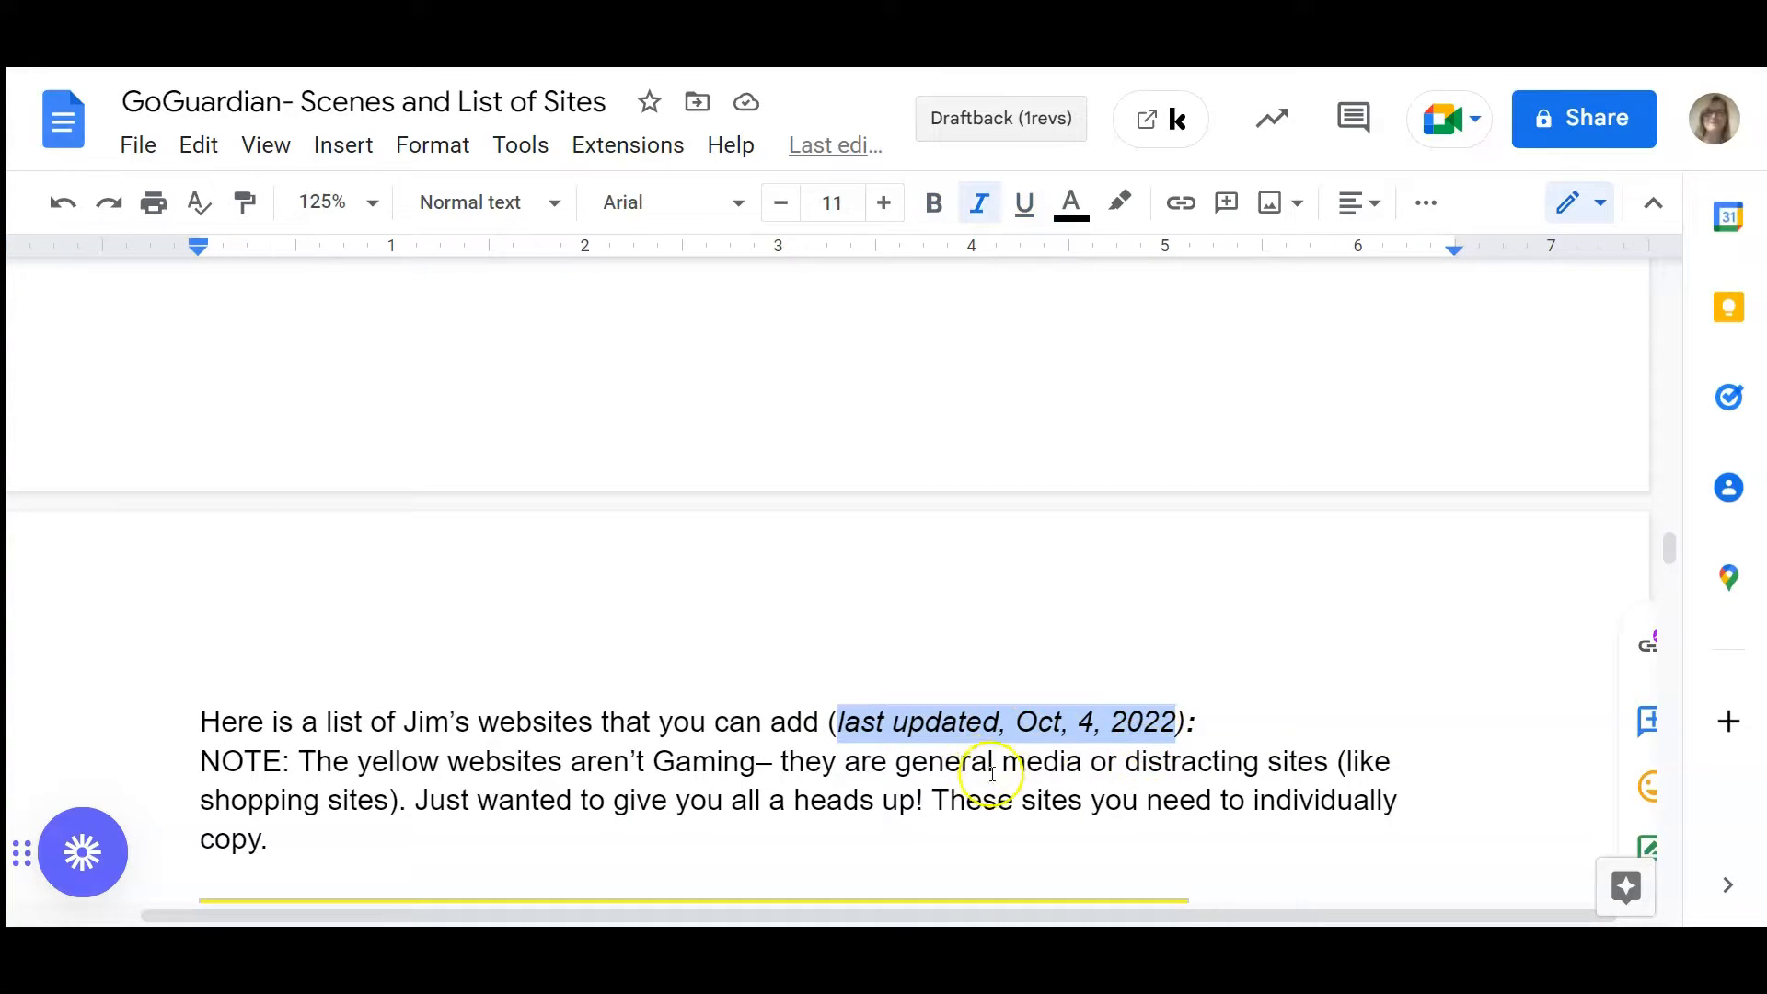
{"action": "left_click", "coordinate": [1063, 721]}
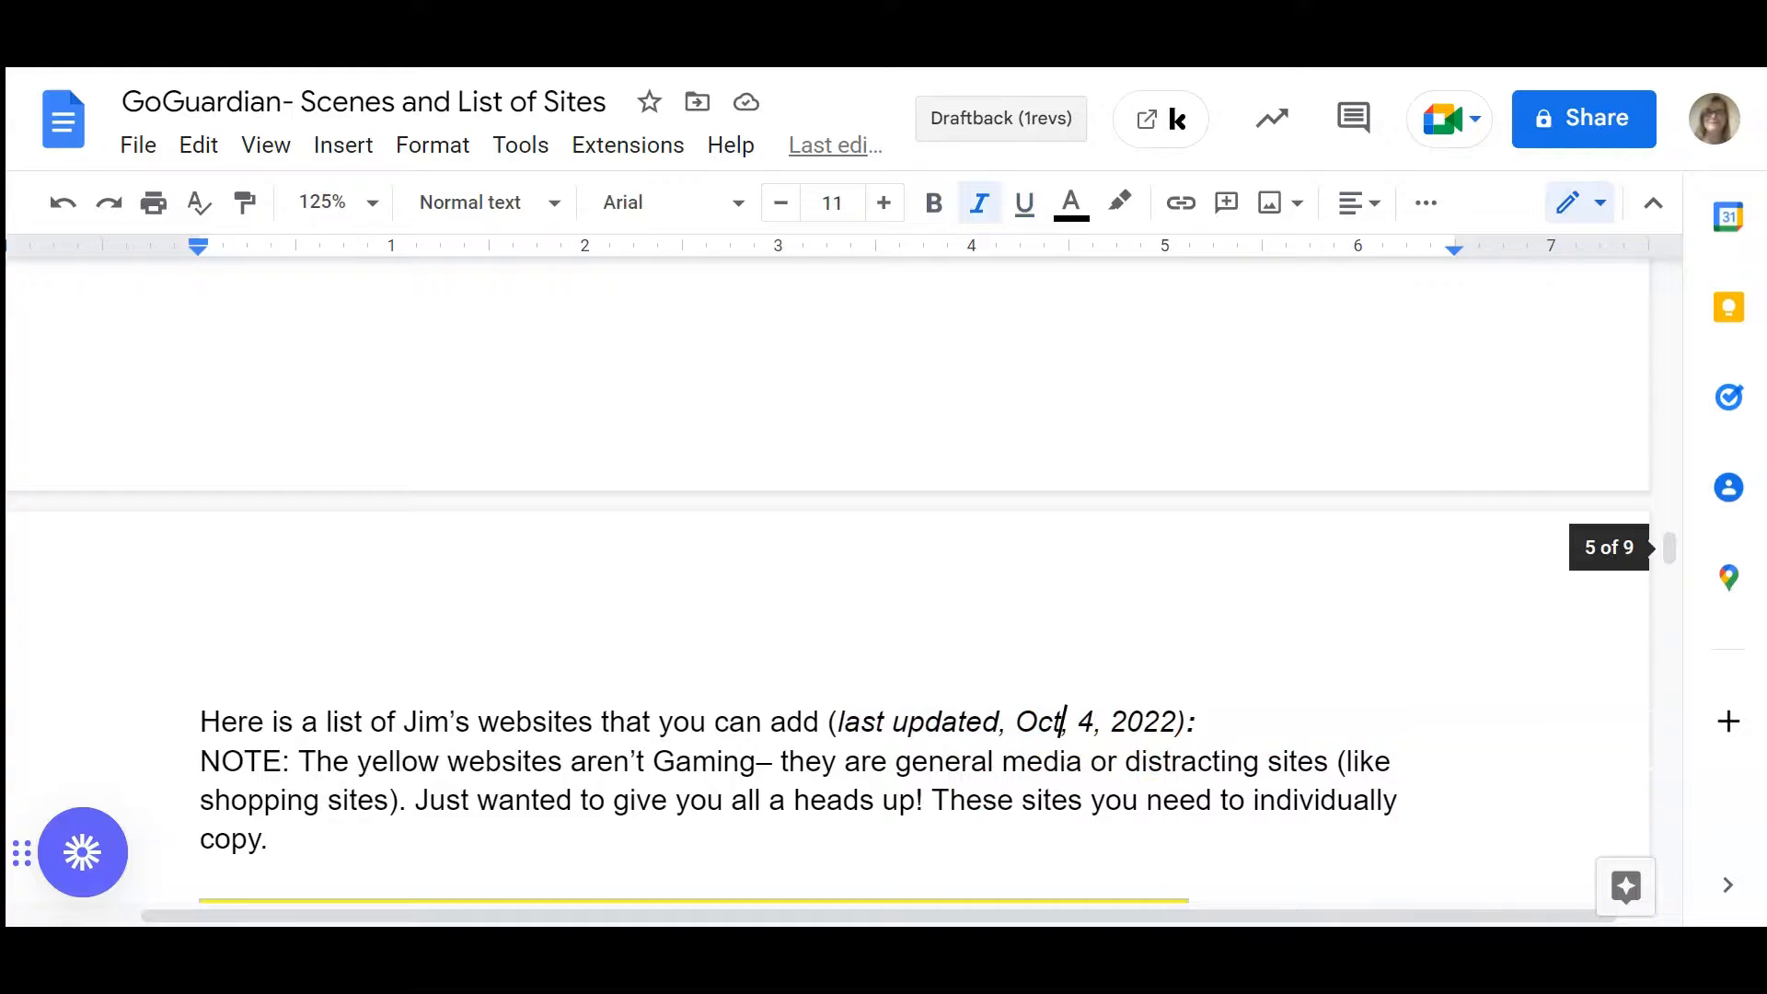
Look through the website table to its end and place the cursor on the blank line below the last entry.
{"action": "scroll", "coordinate": [998, 714], "scroll_direction": "down", "scroll_amount": 20}
{"action": "scroll", "coordinate": [1035, 762], "scroll_direction": "down", "scroll_amount": 20}
{"action": "scroll", "coordinate": [1043, 781], "scroll_direction": "down", "scroll_amount": 15}
{"action": "scroll", "coordinate": [513, 552], "scroll_direction": "up", "scroll_amount": 6}
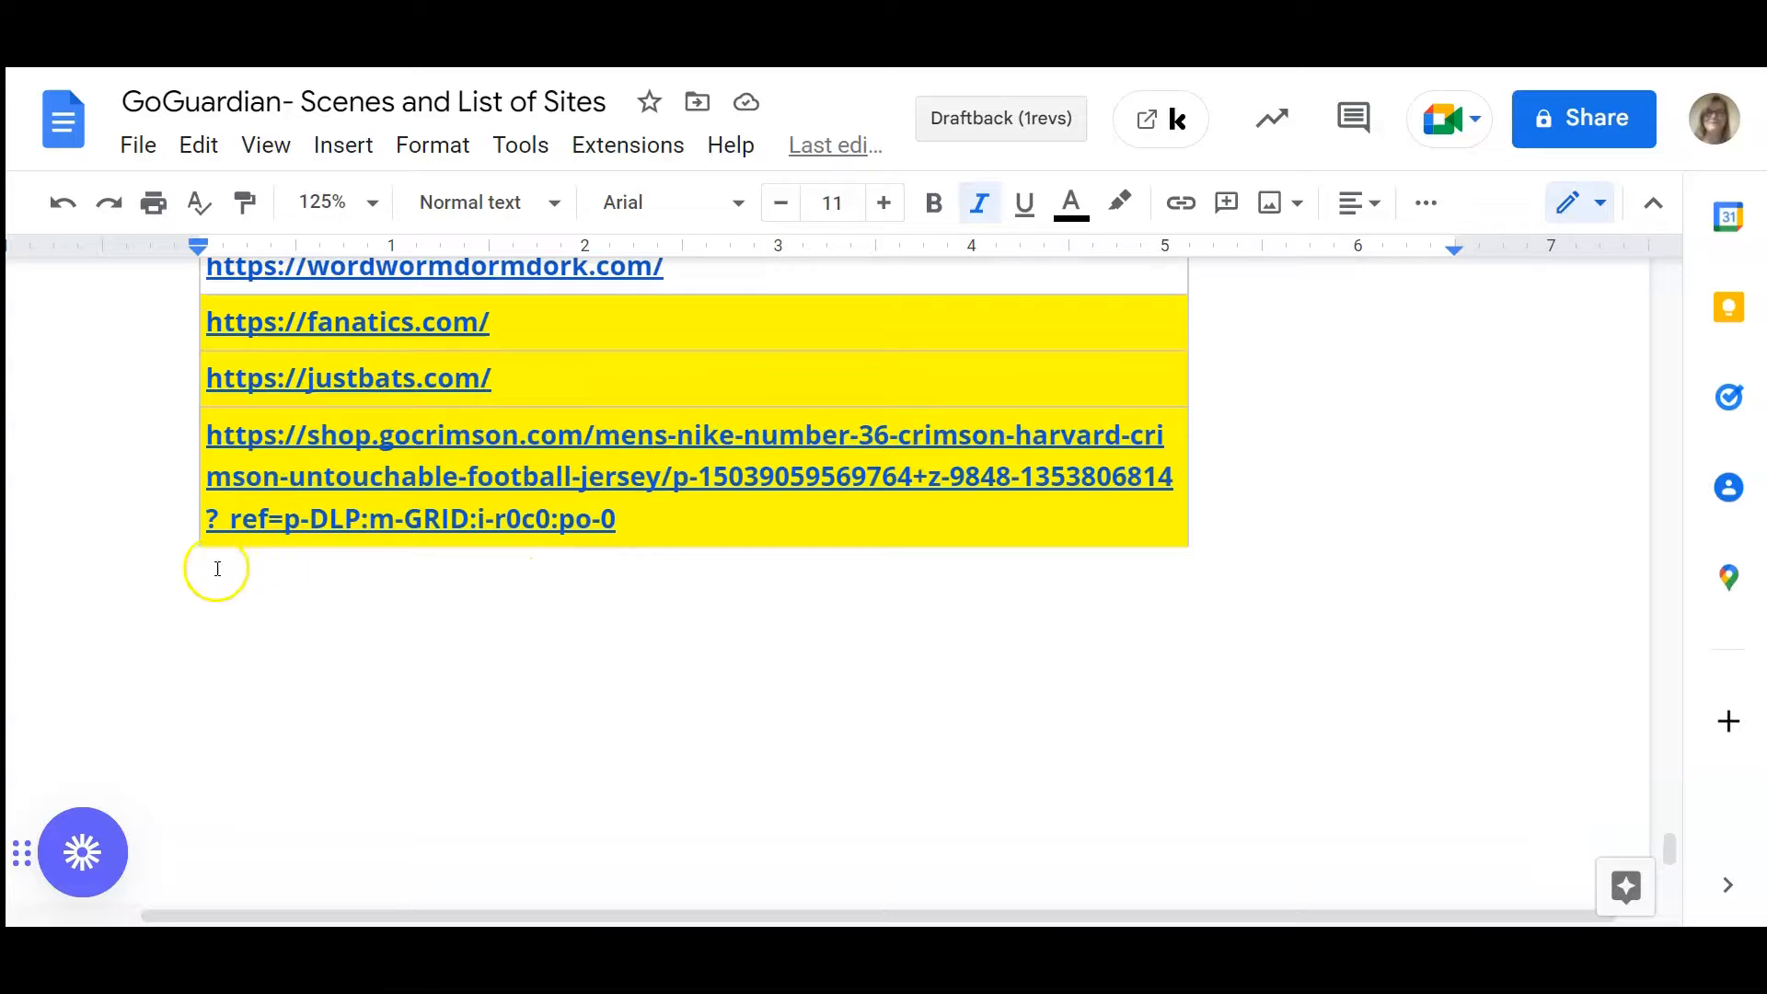
{"action": "left_click", "coordinate": [224, 568]}
{"action": "right_click", "coordinate": [225, 565]}
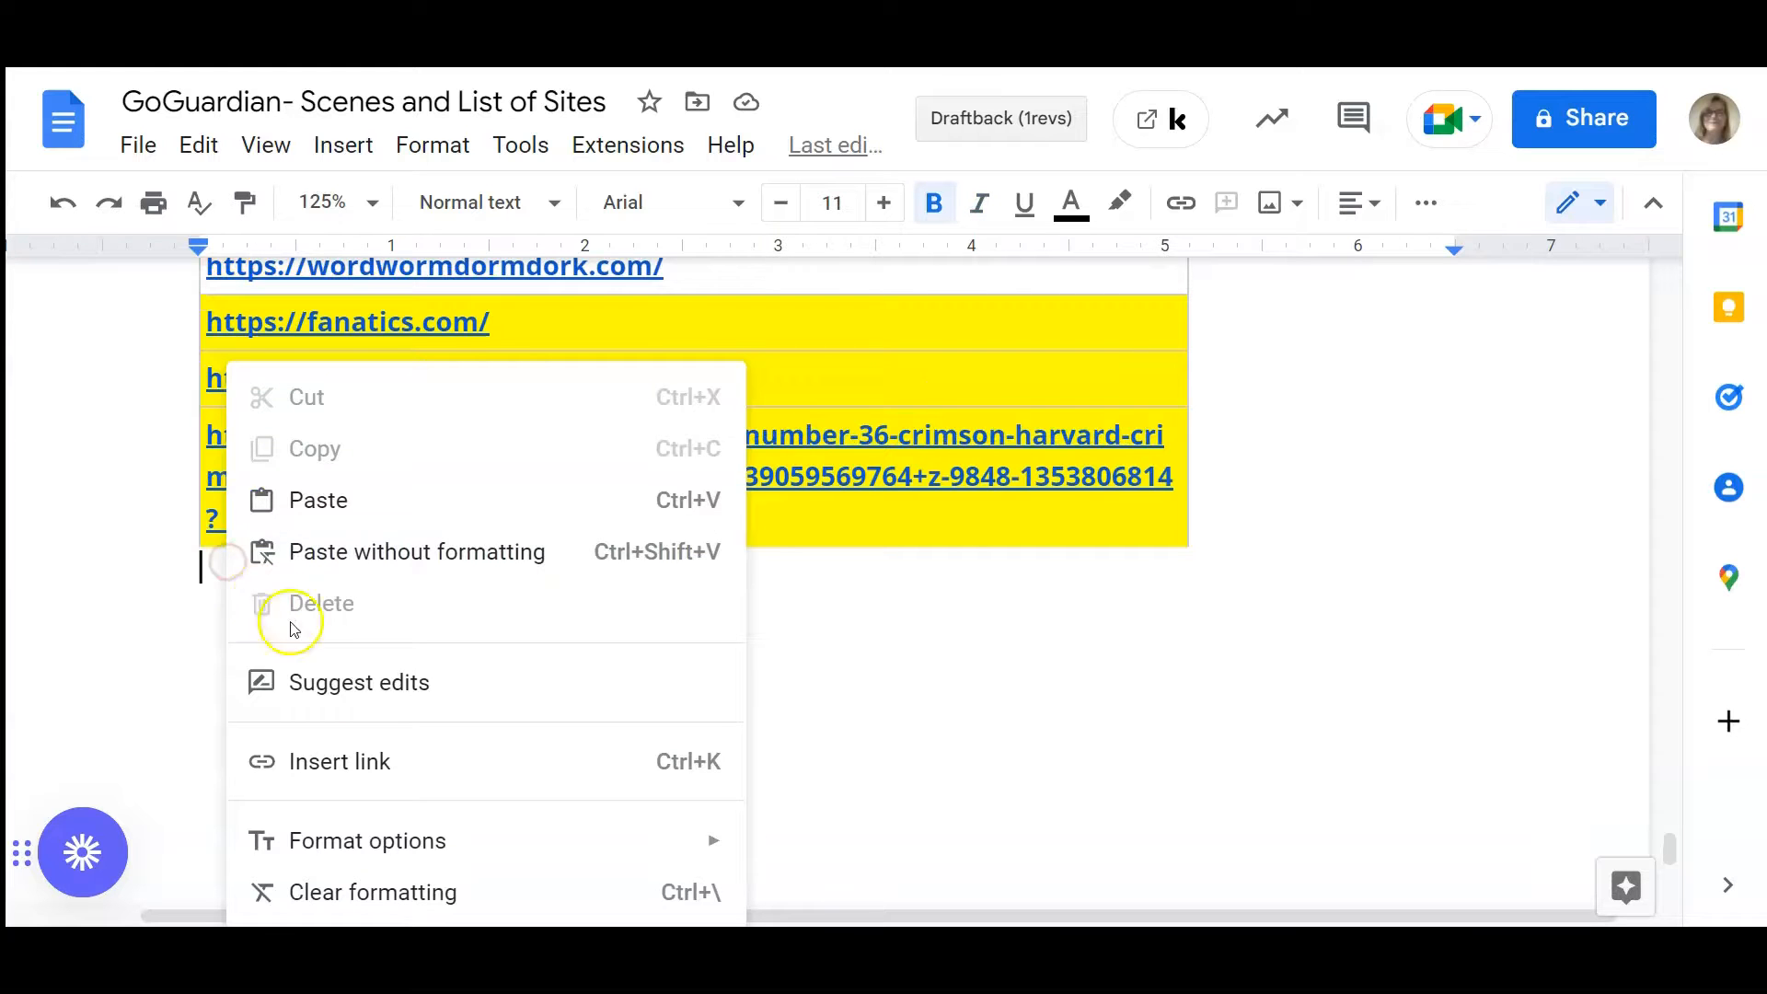
{"action": "left_click", "coordinate": [1059, 701]}
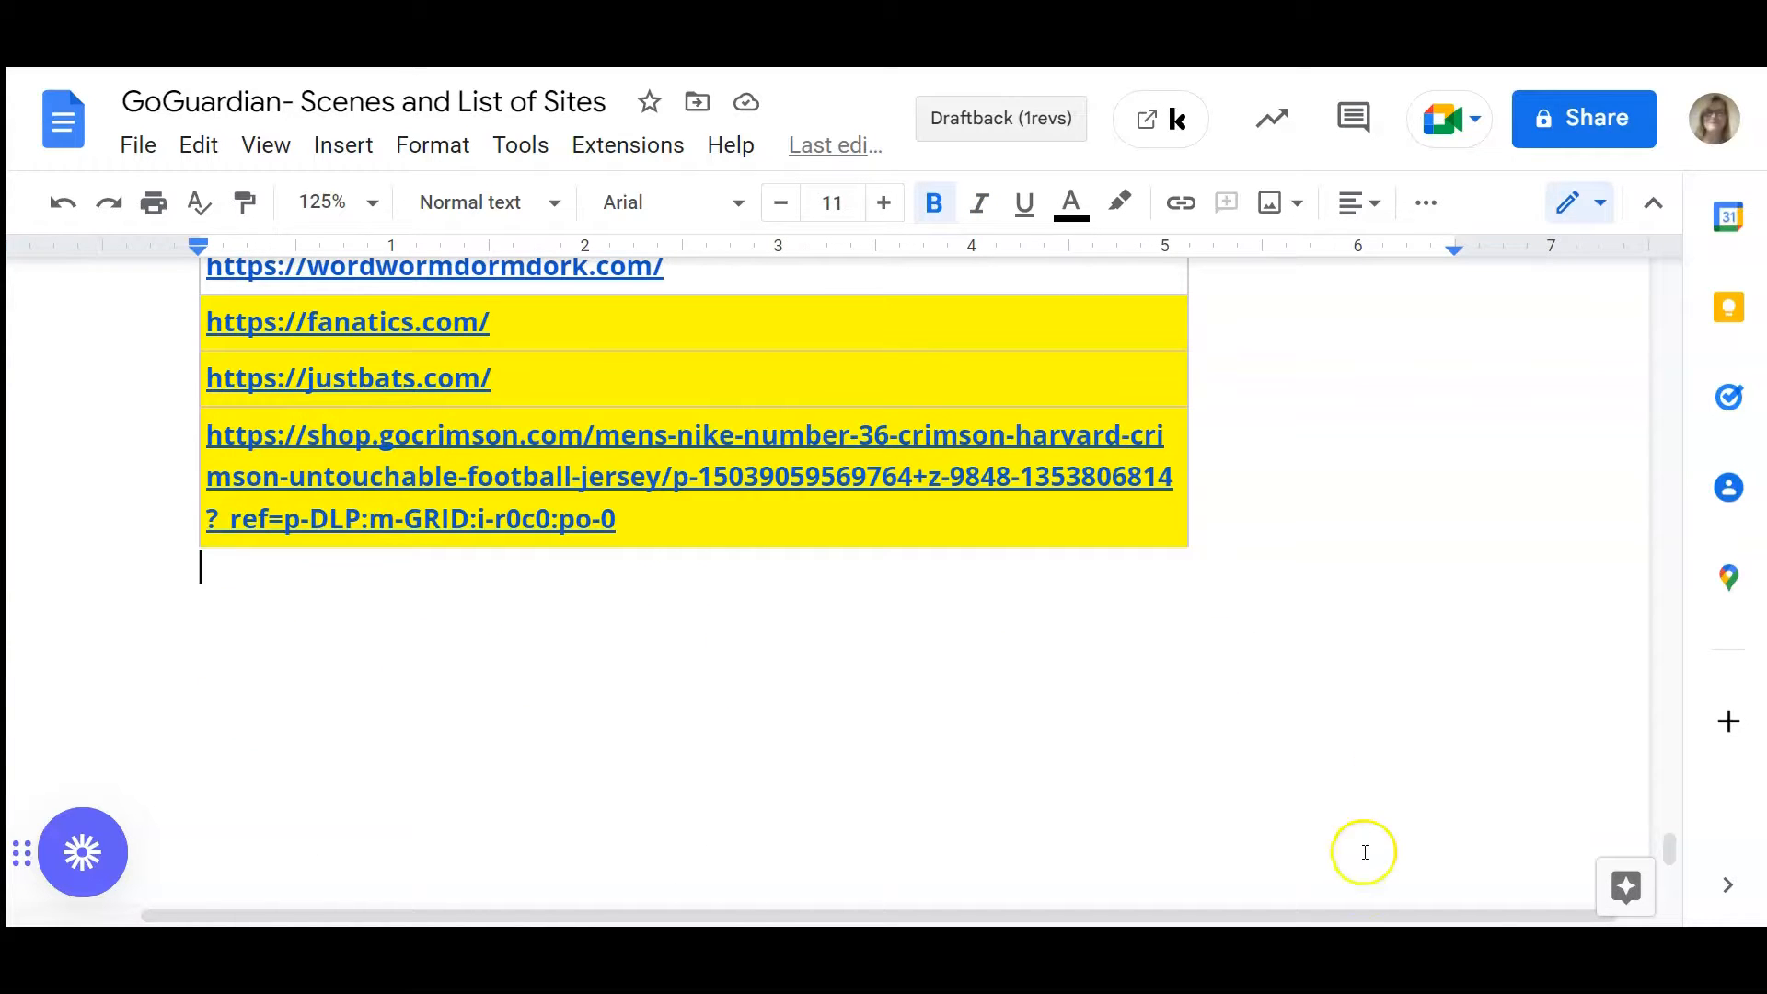
{"action": "left_click_drag", "start_coordinate": [1671, 852], "coordinate": [1671, 276]}
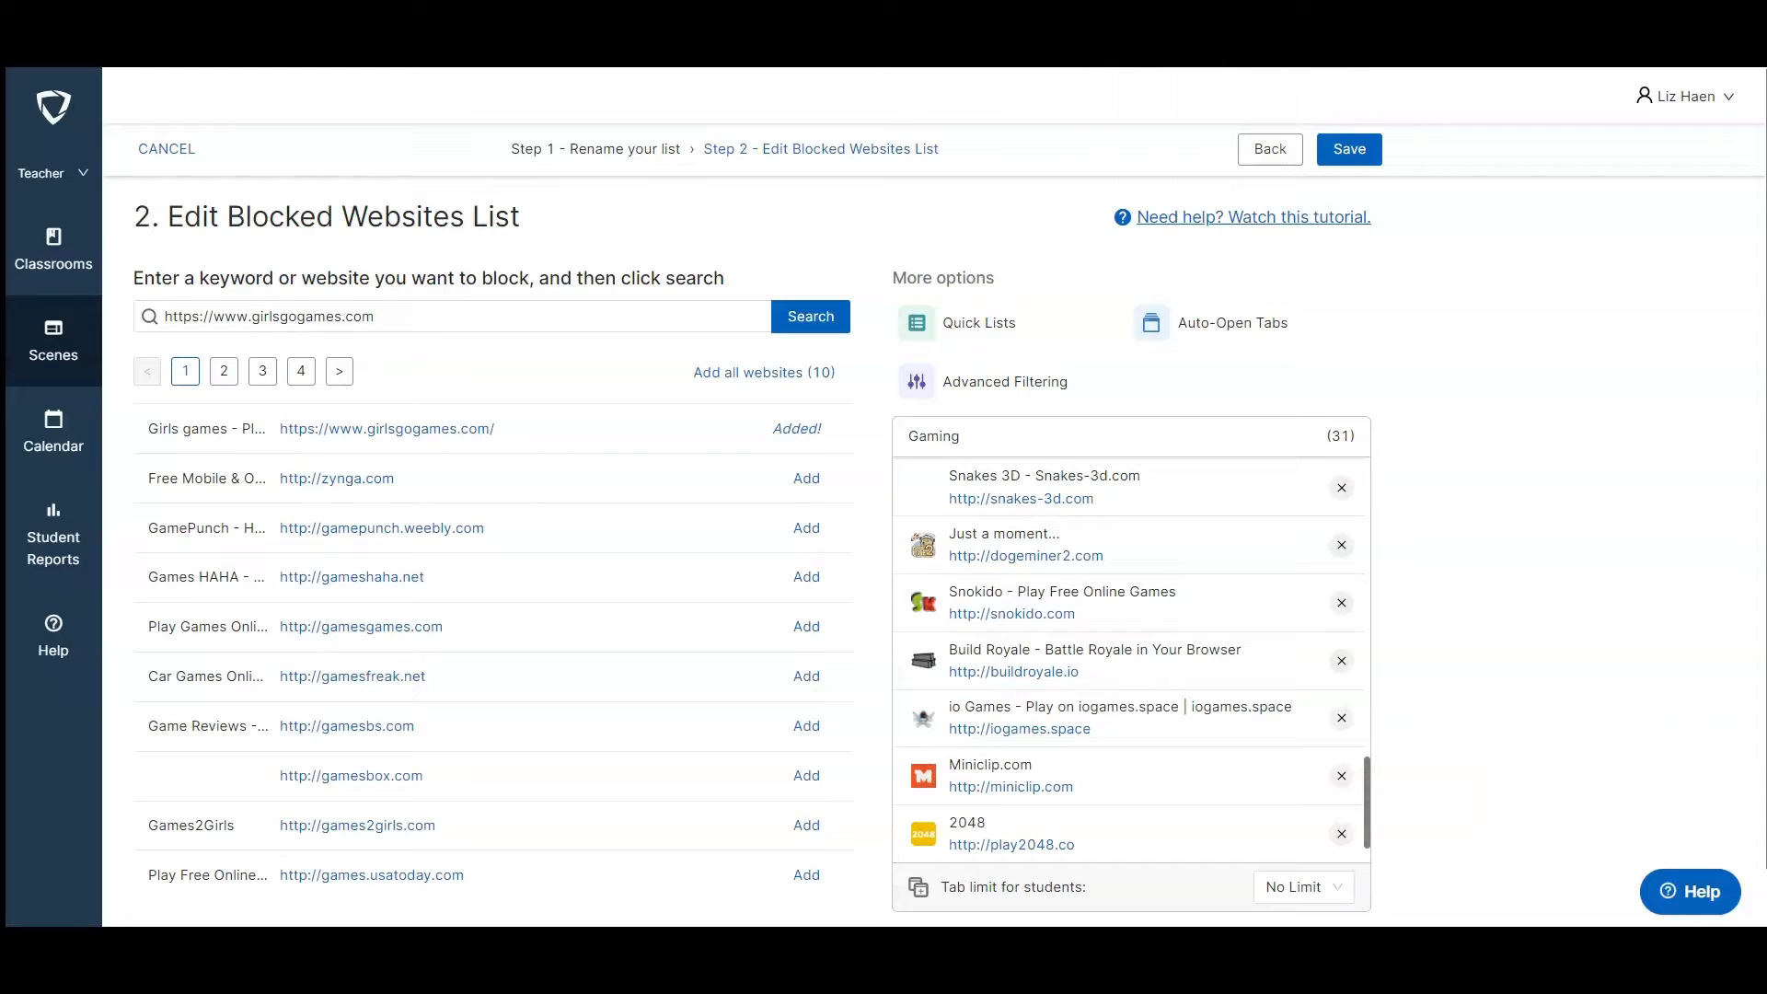
Switch to GoGuardian Teacher, save the updated Gaming blocked websites list, and open the Classrooms page.
{"action": "left_click", "coordinate": [1336, 149]}
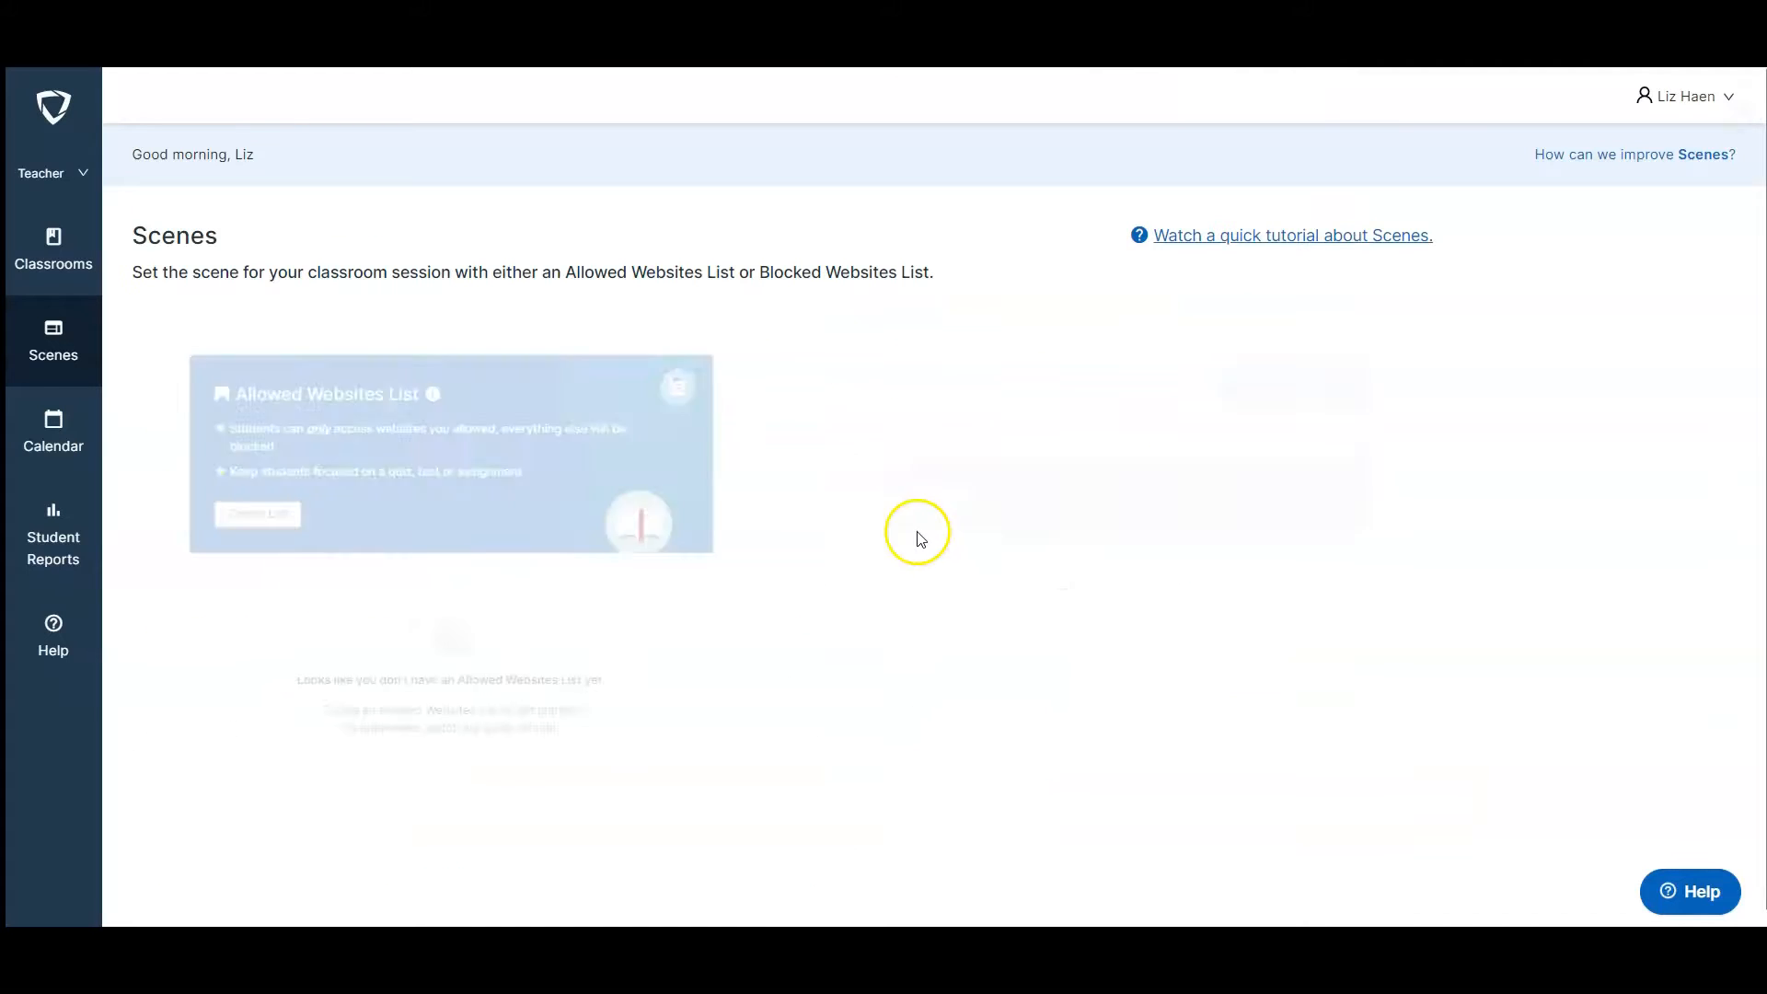
{"action": "left_click", "coordinate": [55, 265]}
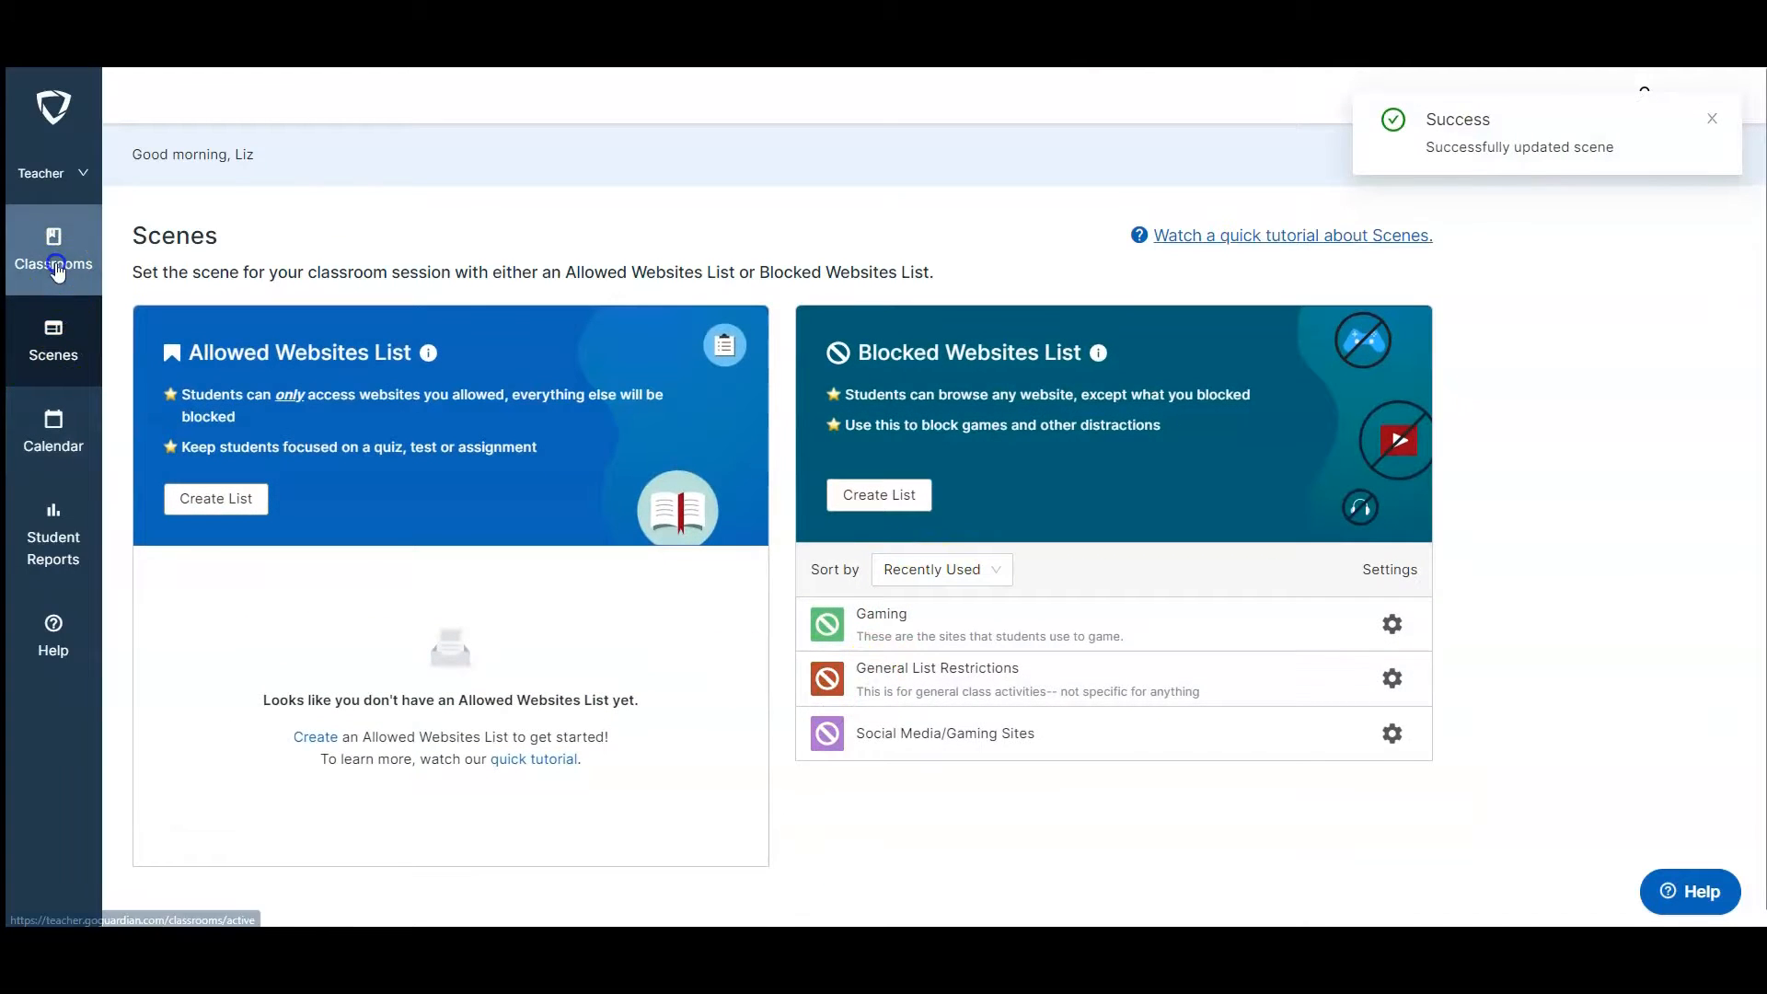